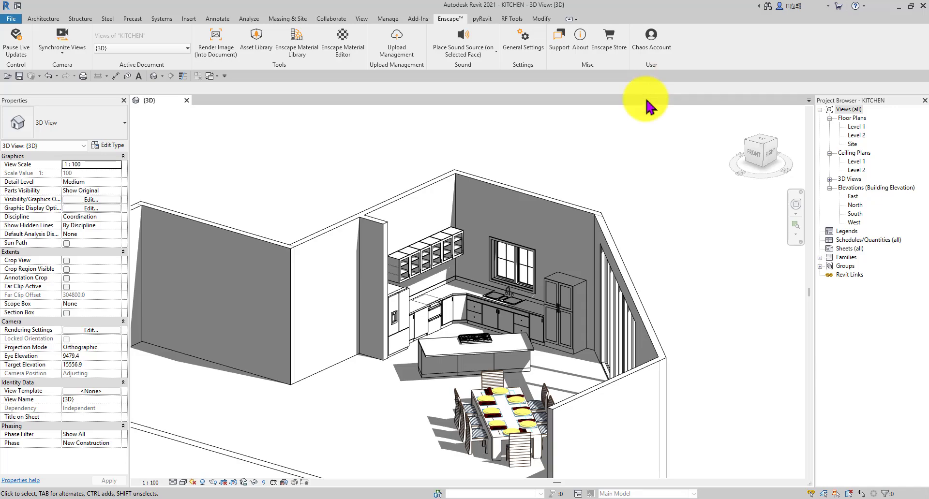
Look over the kitchen's cabinets, appliances, window, tall cabinet and dining set in the 3D view
scroll(379, 244, "up", 3)
scroll(315, 259, "down", 3)
scroll(343, 275, "up", 1)
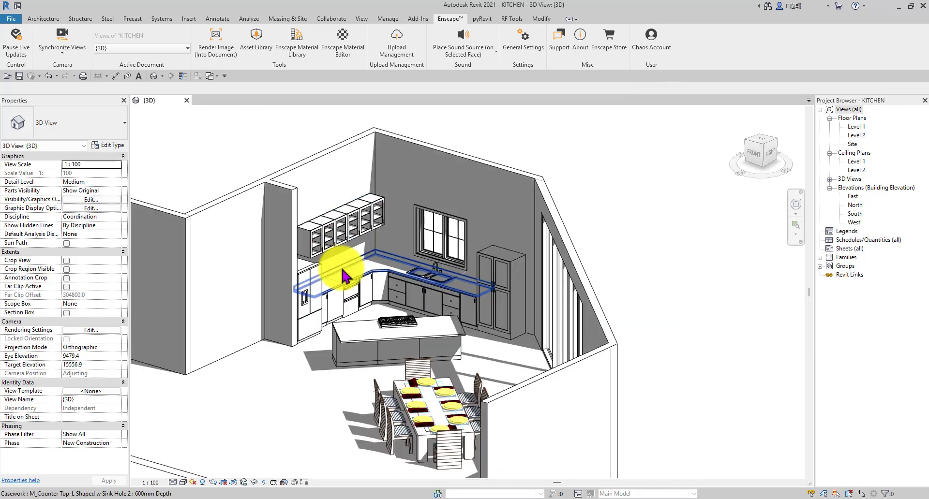
middle_click_drag(379, 233, 307, 334, "shift")
scroll(348, 306, "up", 4)
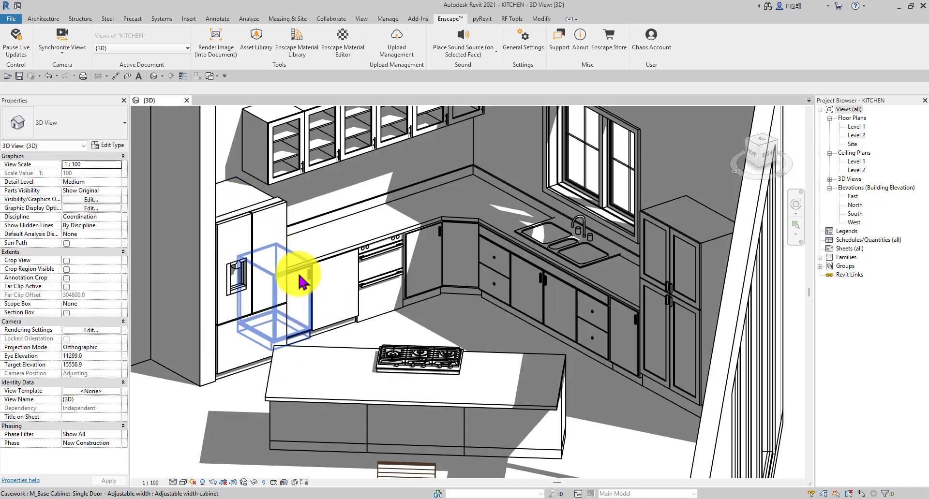
scroll(383, 232, "up", 2)
scroll(392, 218, "down", 4)
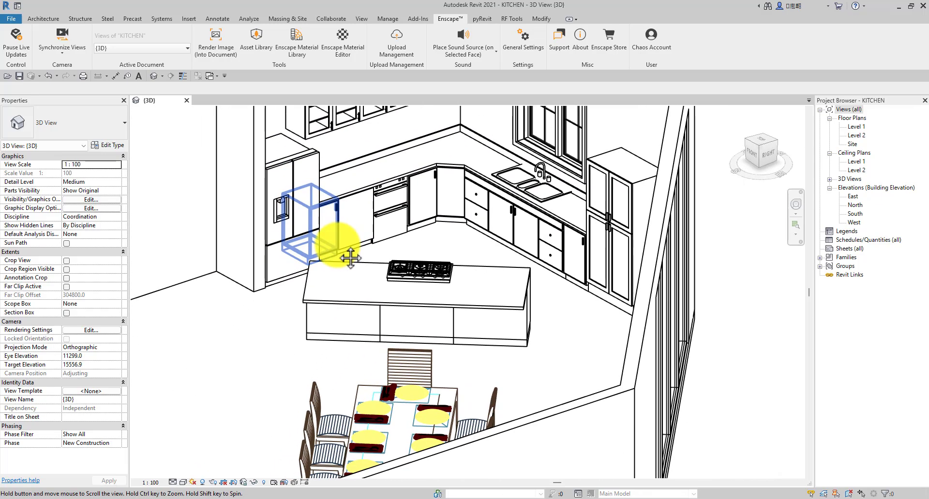
scroll(339, 184, "up", 2)
scroll(242, 256, "down", 3)
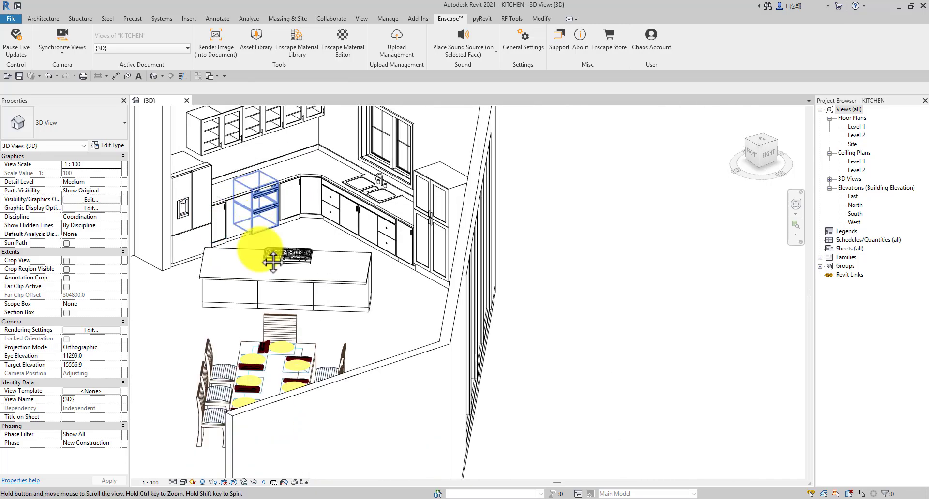
scroll(209, 263, "up", 2)
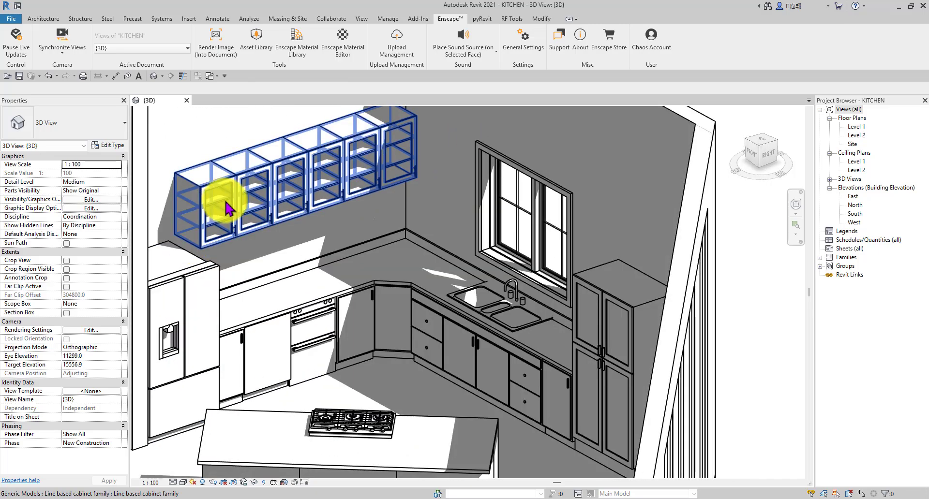
scroll(397, 173, "down", 2)
middle_click_drag(360, 229, 506, 216, "shift")
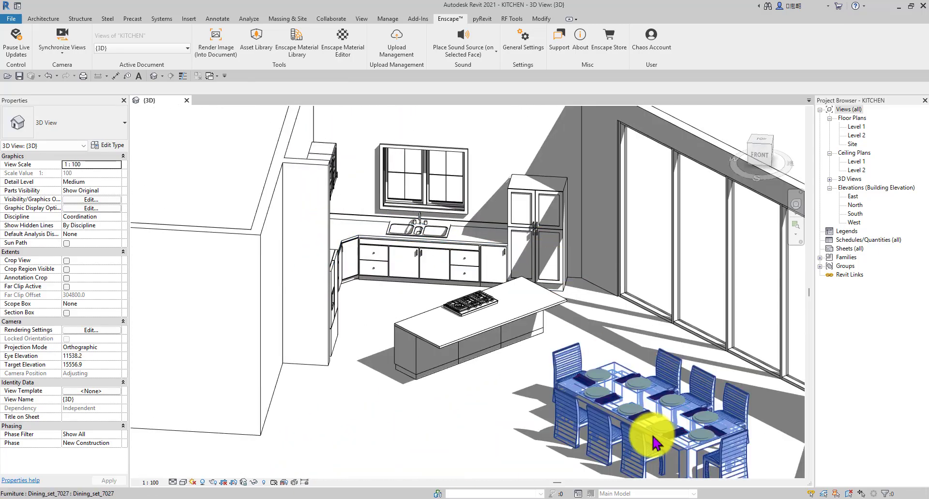
scroll(550, 197, "up", 3)
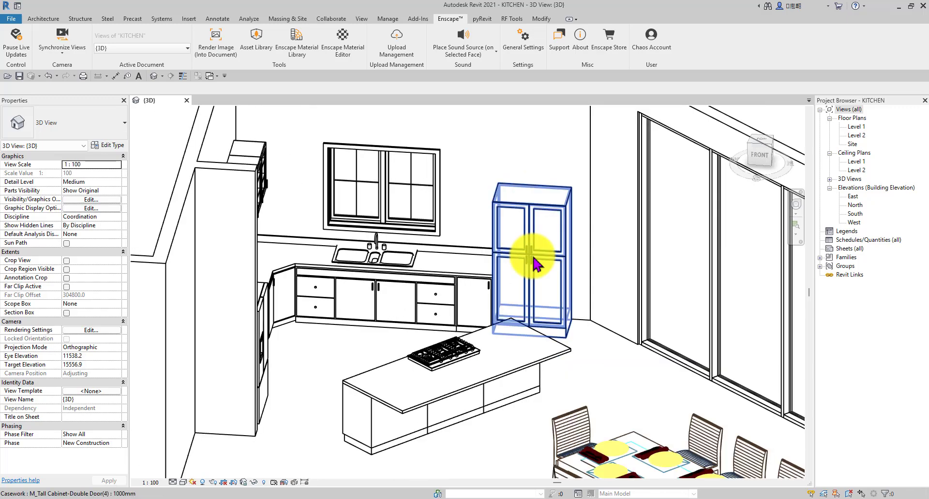
middle_click_drag(534, 263, 515, 286, "shift")
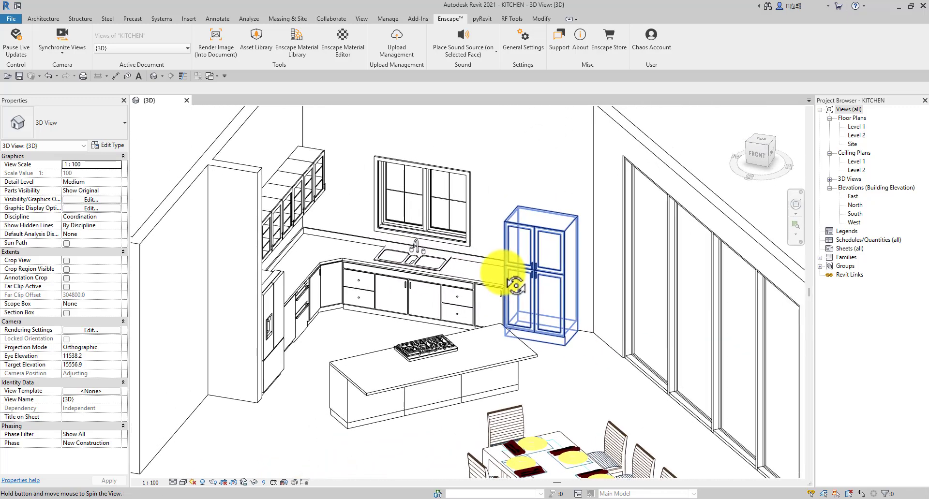
Examine the island's countertop, cooktop and base cabinets, and its relation to the surrounding kitchen casework
scroll(365, 380, "up", 2)
middle_click_drag(411, 374, 408, 298)
scroll(355, 334, "up", 1)
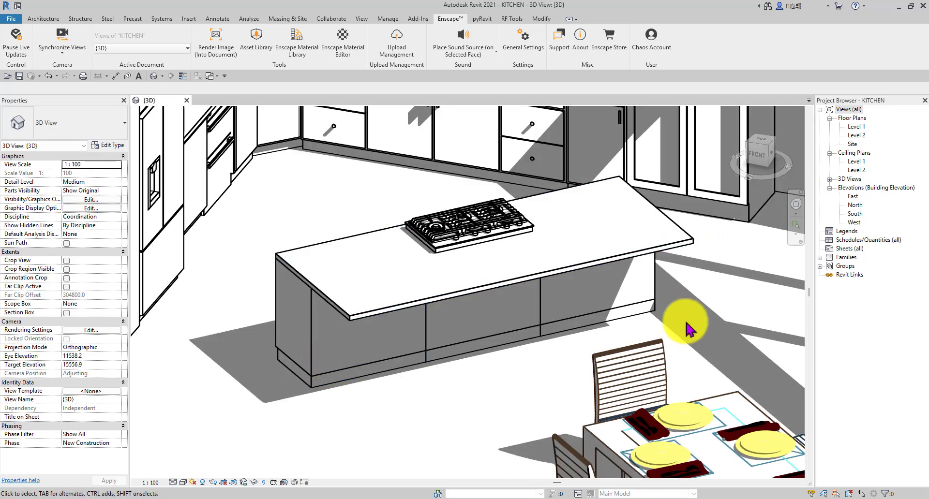
left_click_drag(513, 353, 658, 306)
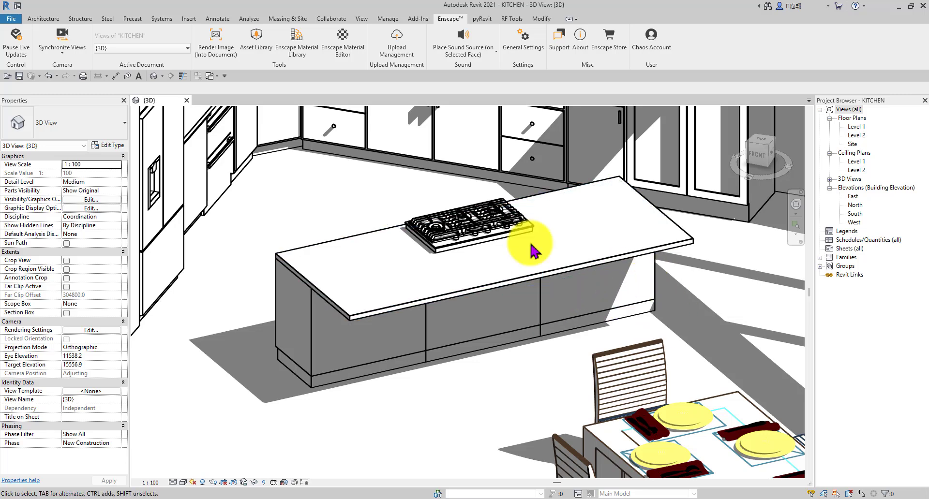
scroll(388, 196, "down", 3)
scroll(353, 284, "down", 4)
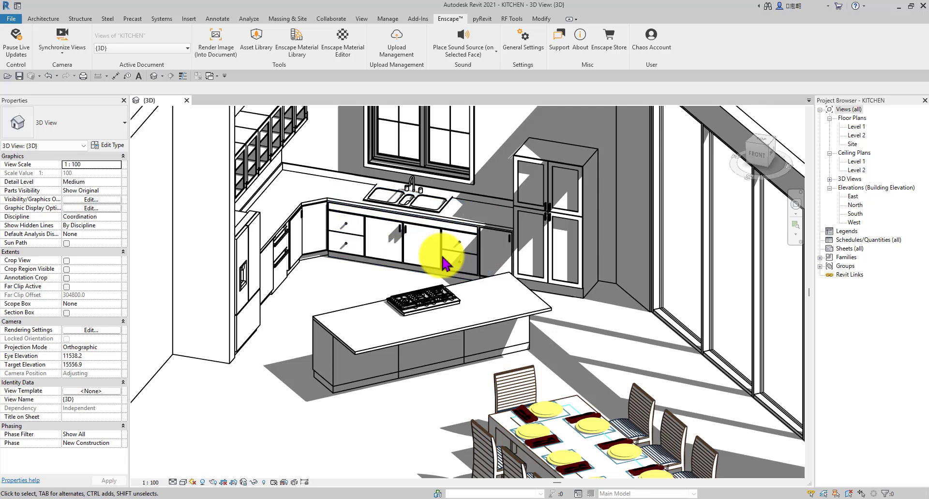
scroll(451, 258, "up", 4)
scroll(451, 259, "down", 2)
middle_click_drag(511, 299, 520, 307)
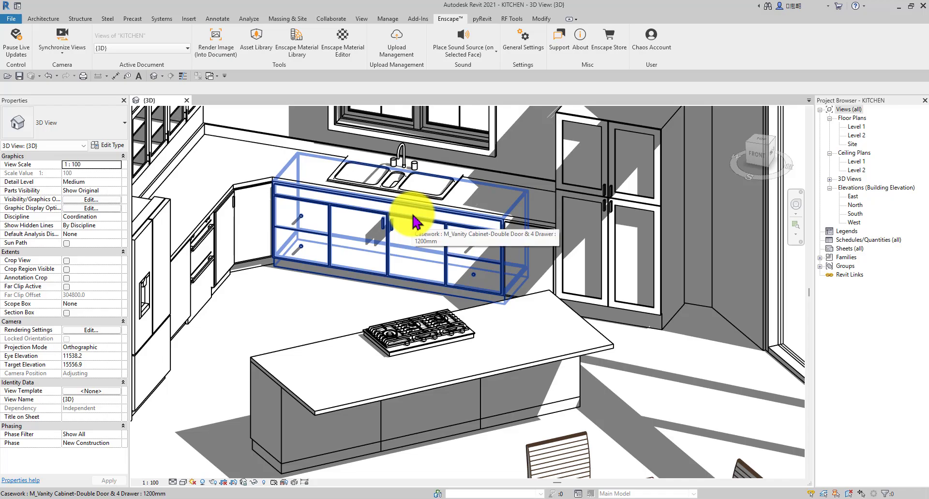
mouse_move(413, 223)
middle_mouse_down("shift")
mouse_move(369, 181)
mouse_move(369, 290)
mouse_move(415, 270)
mouse_move(331, 322)
mouse_move(487, 290)
mouse_move(402, 305)
mouse_move(327, 273)
mouse_move(291, 228)
mouse_move(456, 238)
mouse_move(506, 341)
mouse_move(439, 369)
mouse_move(431, 306)
mouse_move(410, 259)
mouse_move(402, 263)
middle_mouse_up("shift")
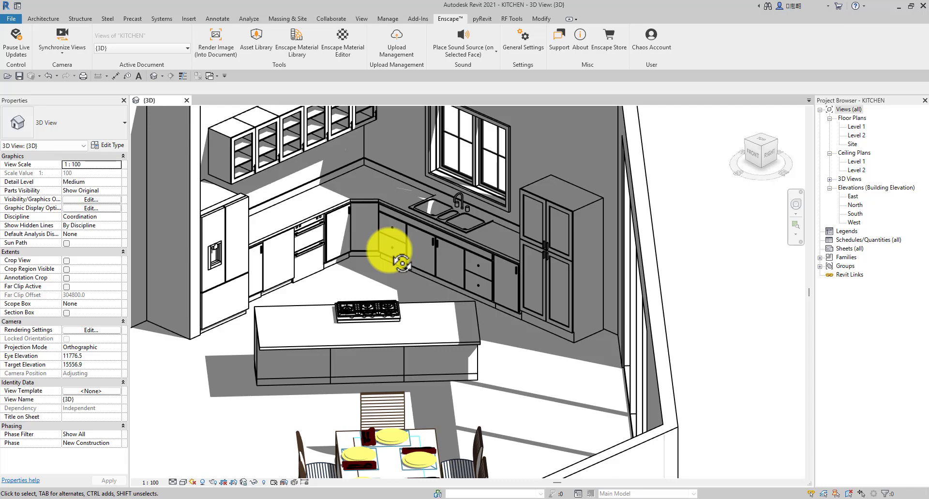
middle_click_drag(267, 288, 391, 320, "shift")
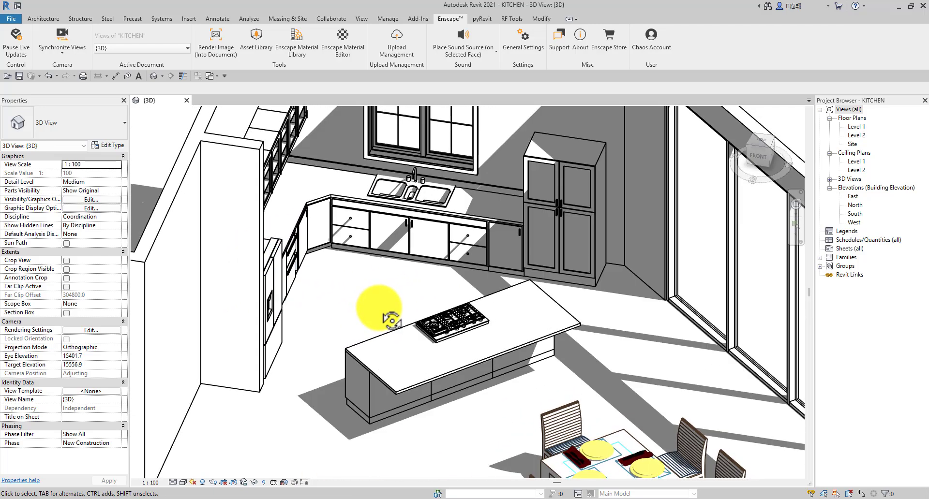
scroll(313, 243, "down", 2)
middle_click_drag(352, 258, 386, 265)
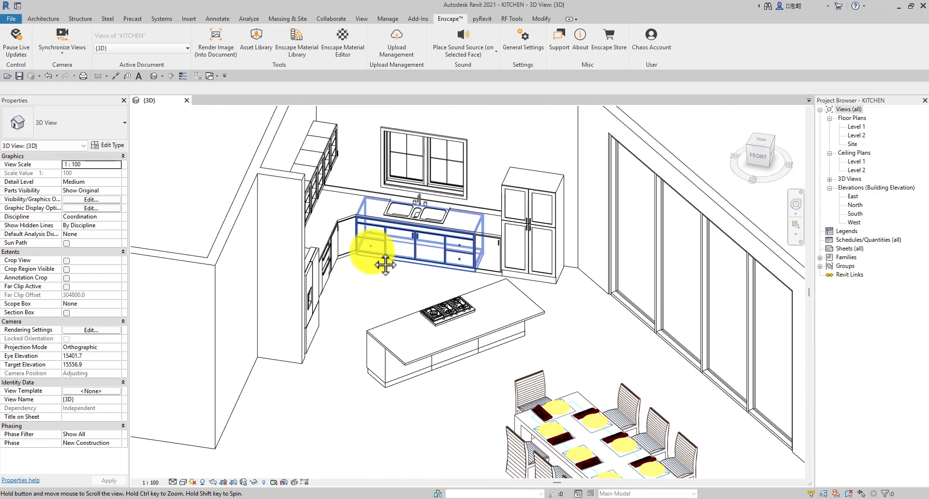
scroll(411, 304, "up", 3)
Switch to File Explorer and load the undercounter beverage center family from the Other folder of KITCHEN FAMILIES into the Revit project
mouse_move(431, 491)
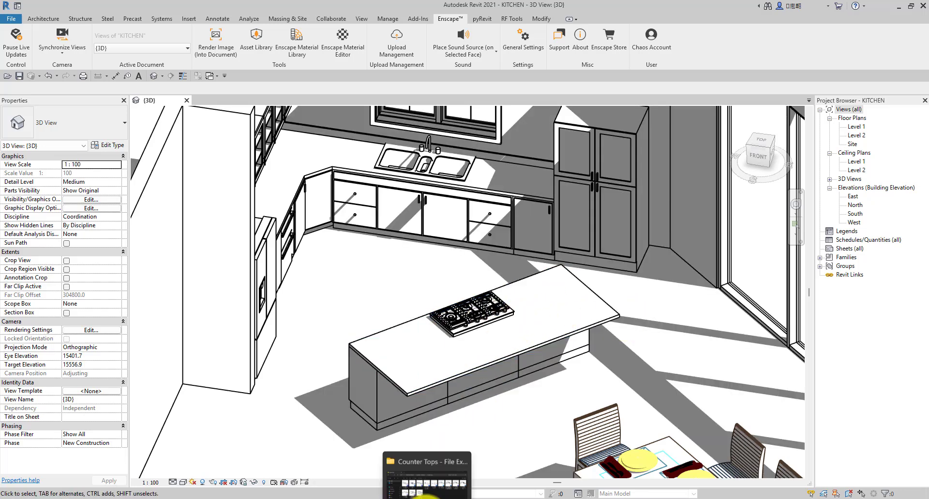
left_click(416, 469)
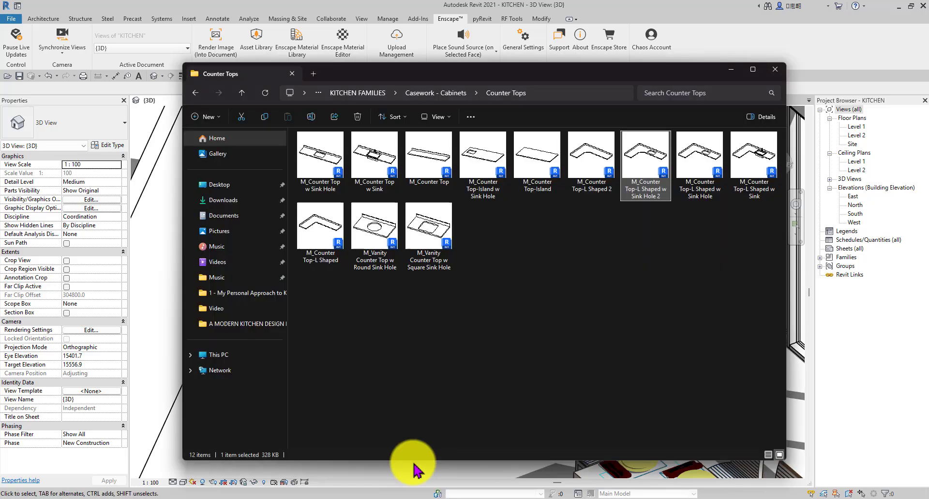
left_click(196, 93)
left_click(196, 93)
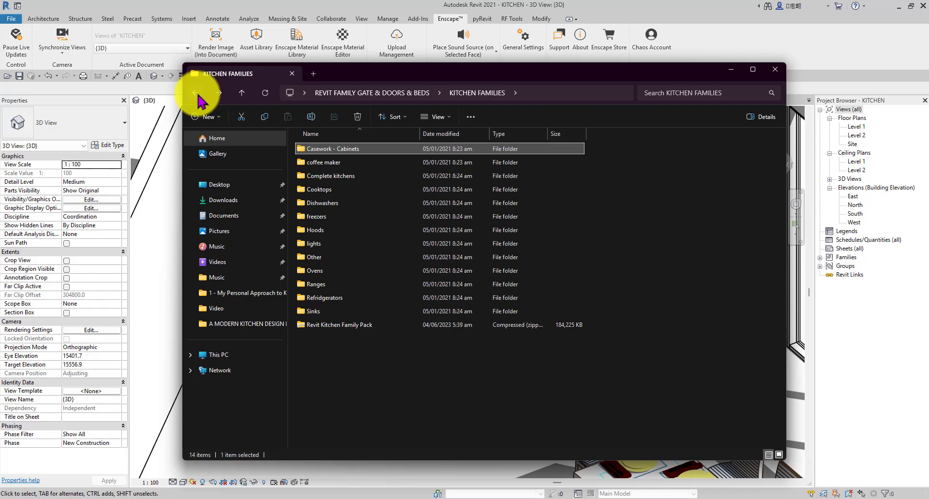
double_click(339, 149)
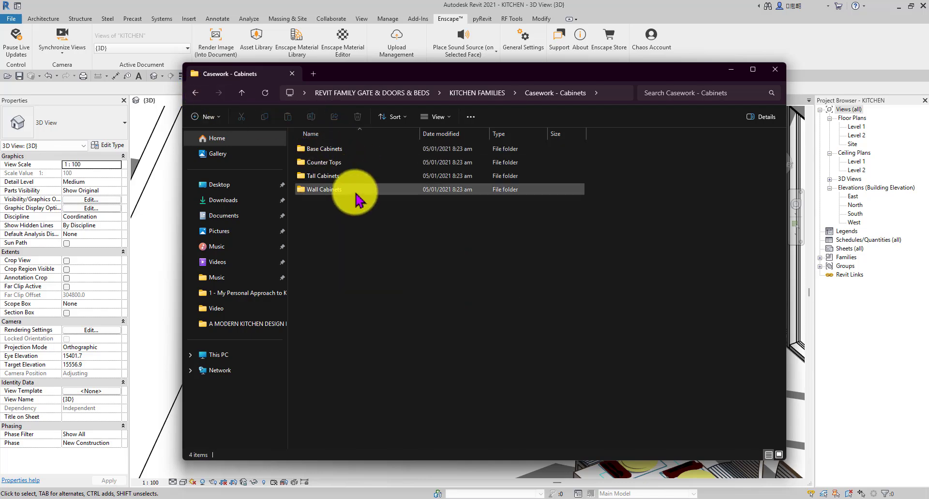
left_click(195, 93)
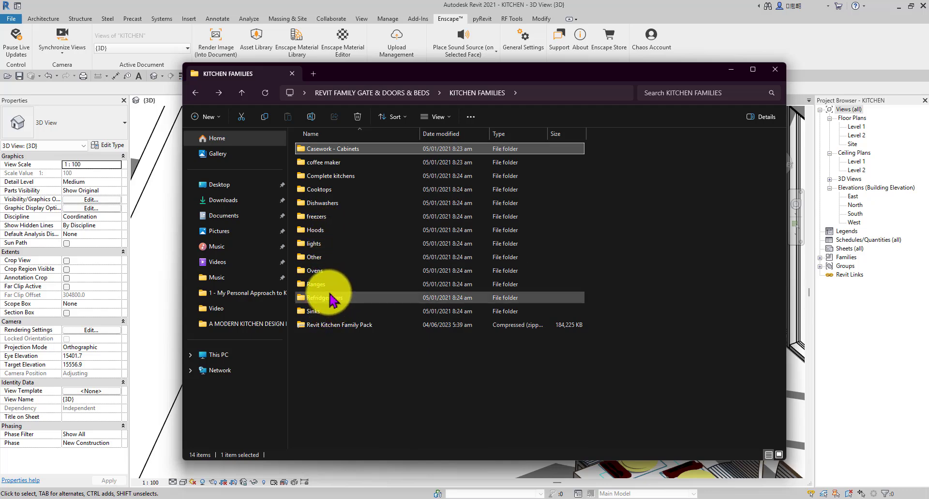
double_click(333, 267)
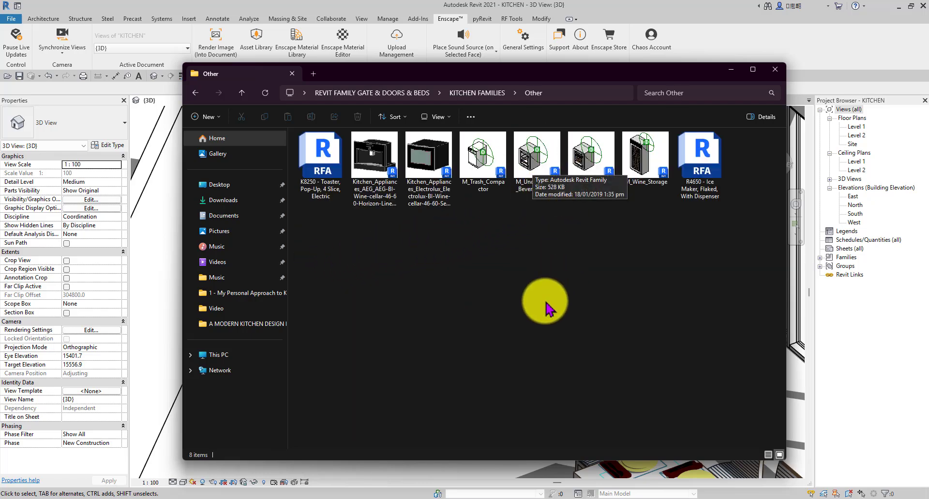
left_click_drag(526, 167, 597, 352)
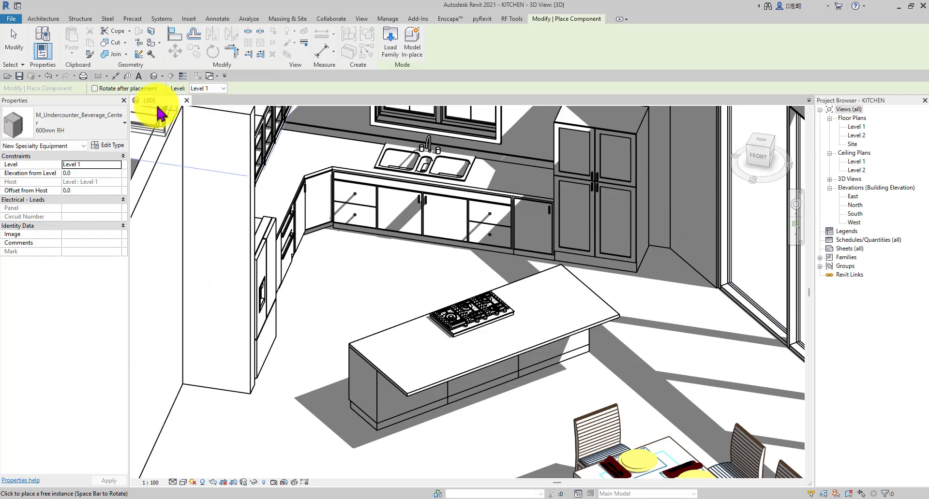
Open the Level 1 floor plan and set its visual style to Hidden Line
double_click(854, 127)
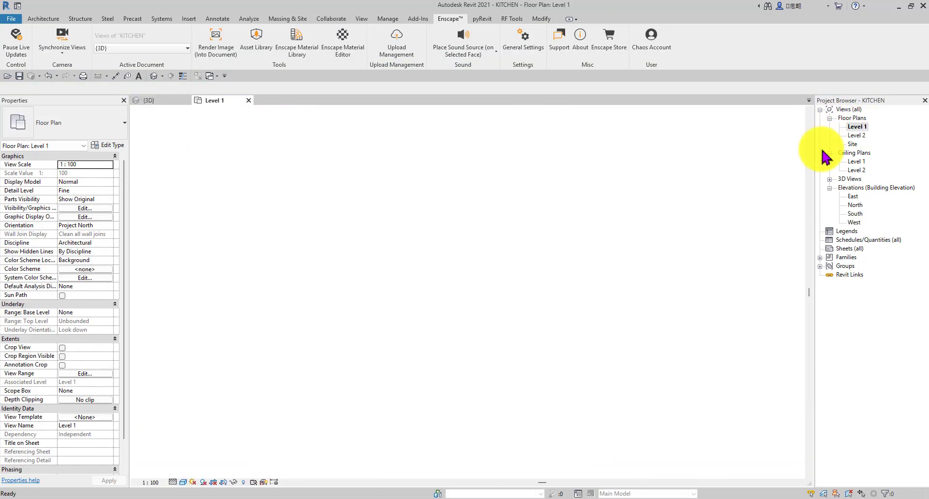
scroll(432, 305, "up", 5)
scroll(411, 285, "up", 8)
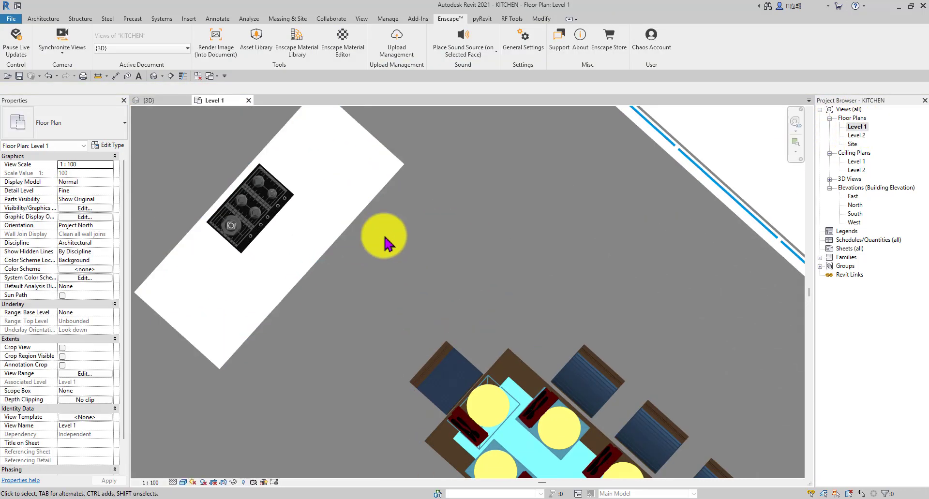
scroll(384, 235, "down", 5)
middle_click_drag(386, 236, 471, 283)
scroll(470, 284, "down", 1)
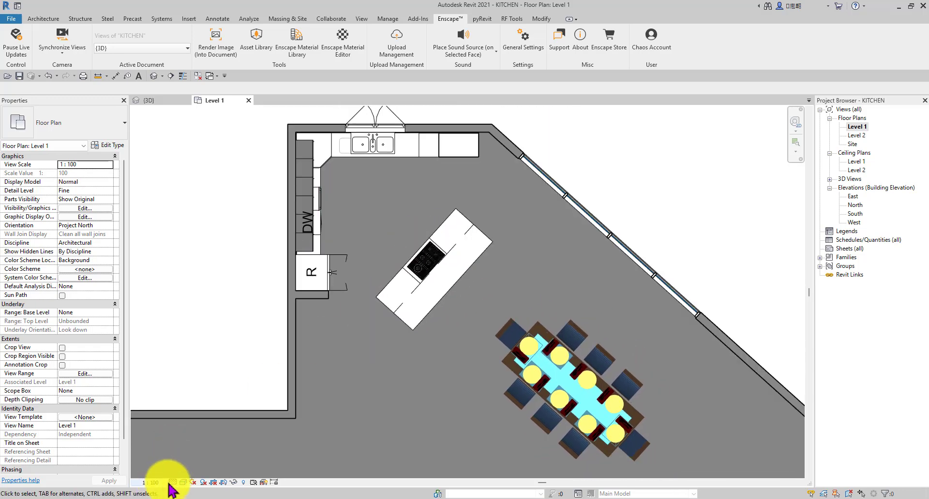
left_click(184, 482)
left_click(208, 443)
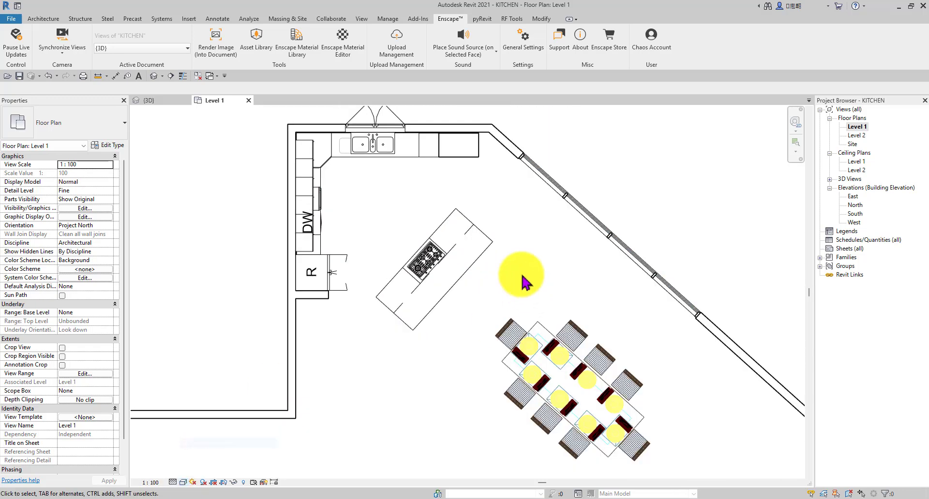
Place the 600mm RH undercounter beverage center under the end of the island countertop, rotated to align with the island and facing outward
scroll(484, 271, "up", 3)
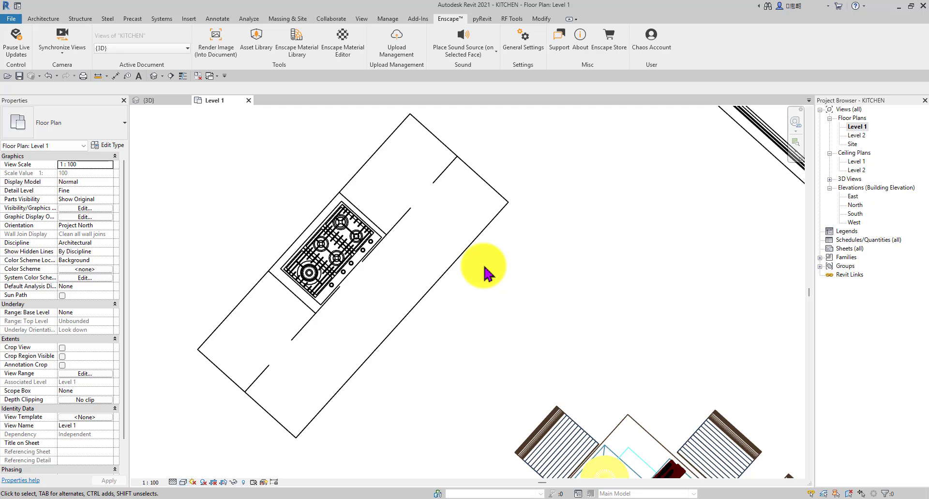
left_click(41, 19)
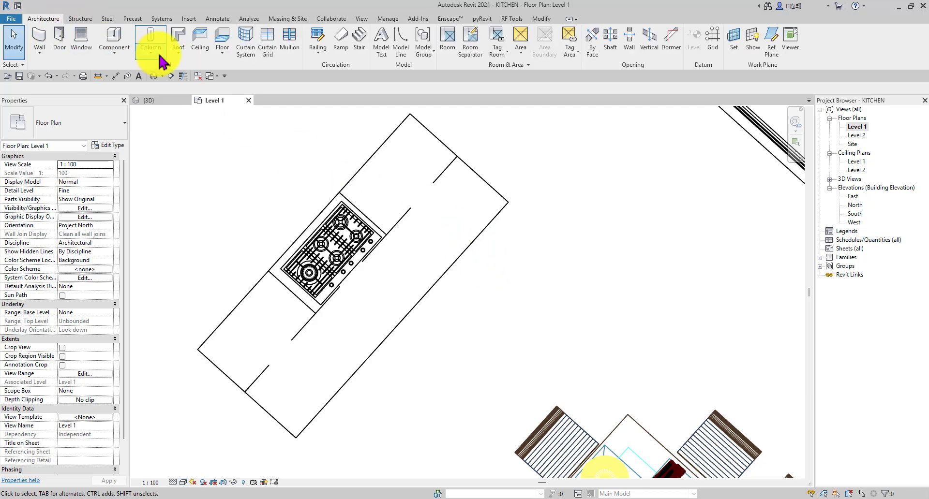
left_click(114, 43)
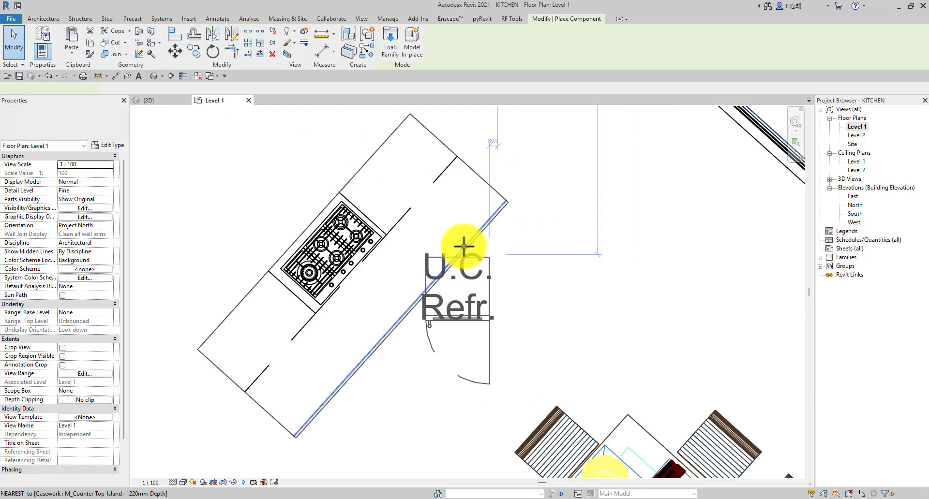
scroll(453, 189, "up", 2)
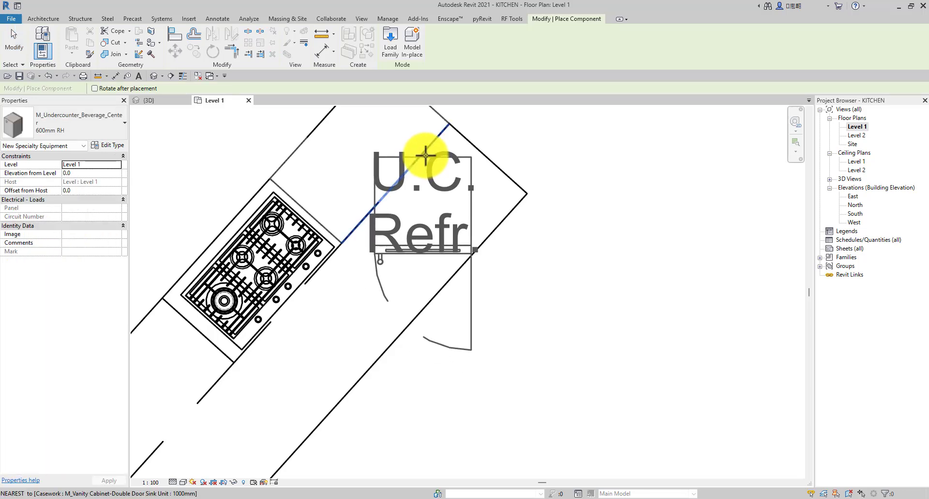
scroll(425, 155, "up", 3)
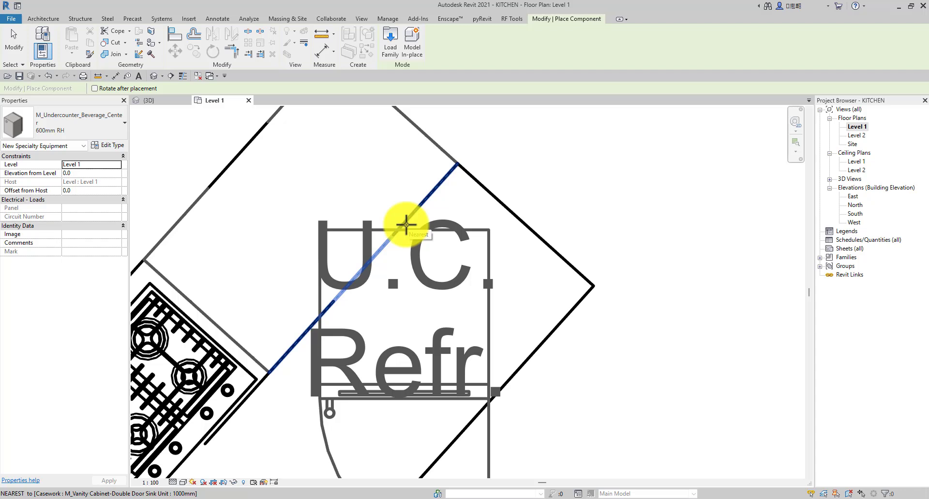
key("space")
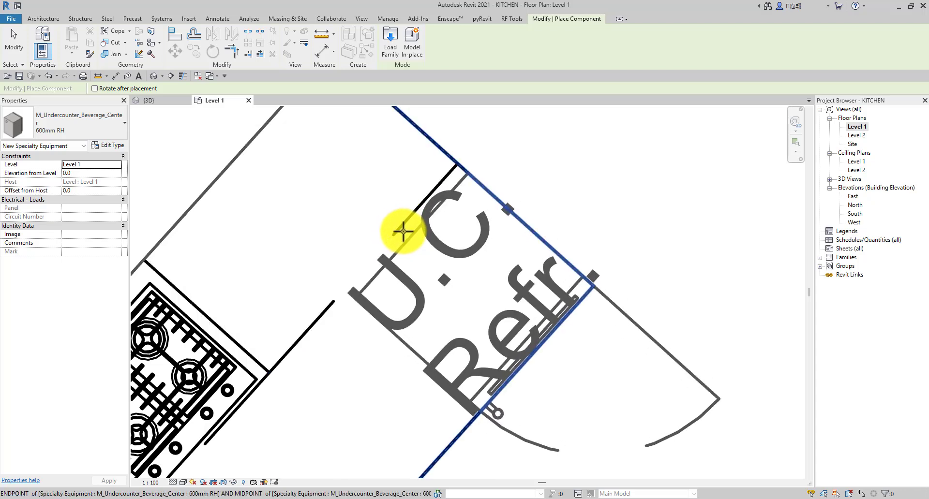
left_click(403, 232)
scroll(459, 191, "down", 2)
key("Escape")
scroll(529, 259, "up", 1)
scroll(527, 259, "down", 2)
middle_click_drag(513, 258, 171, 106)
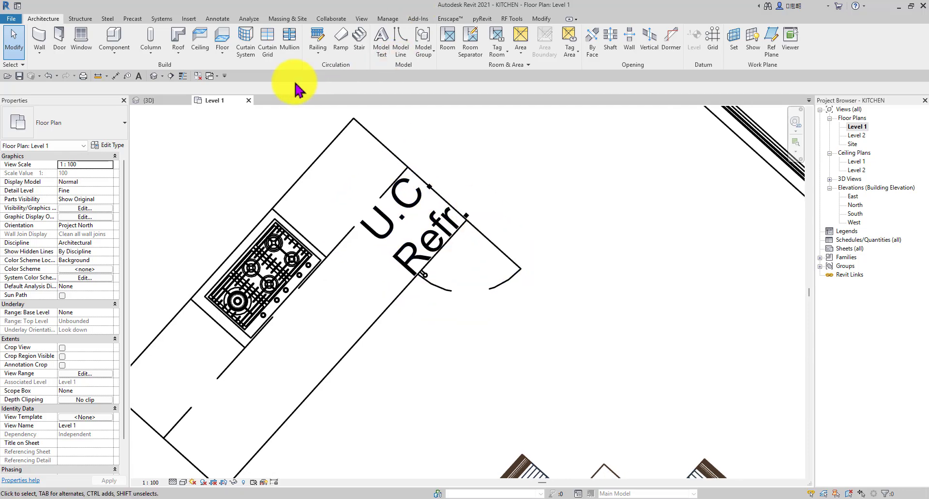
Return to the 3D view and inspect the beverage center at the end of the island from several angles
left_click(148, 101)
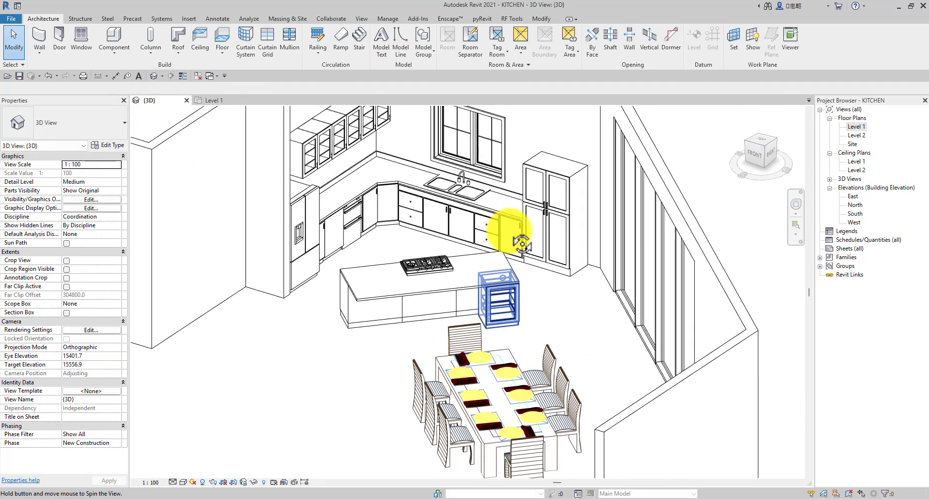
middle_click_drag(522, 244, 281, 312, "shift")
scroll(462, 271, "up", 5)
scroll(521, 234, "up", 3)
scroll(469, 317, "down", 5)
middle_click_drag(467, 322, 383, 408, "shift")
middle_click_drag(425, 284, 383, 214, "shift")
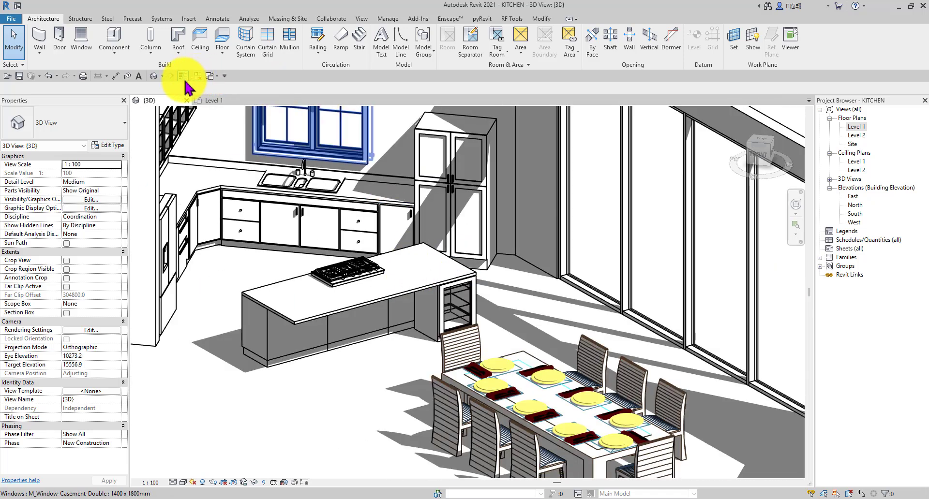
In the Level 1 plan, draw a building section line diagonally along the island's dining-table side, facing the island
scroll(322, 191, "down", 1)
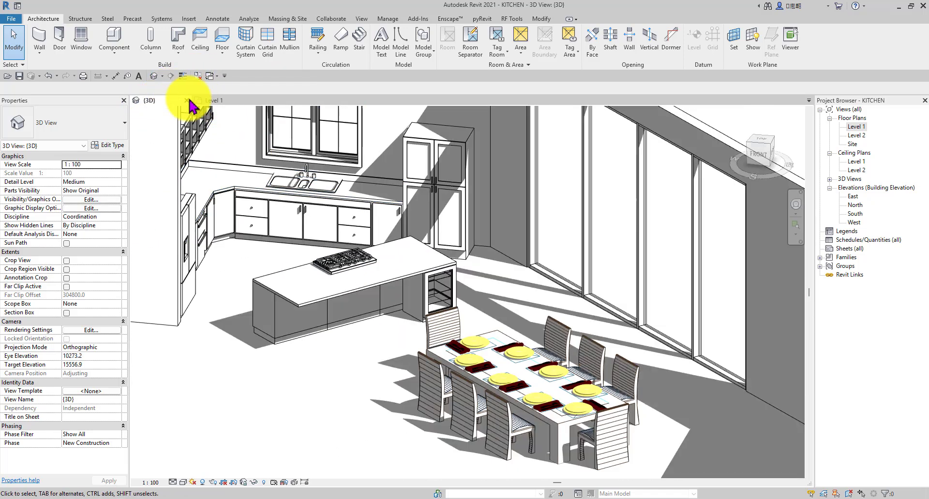
left_click(220, 100)
scroll(433, 227, "down", 5)
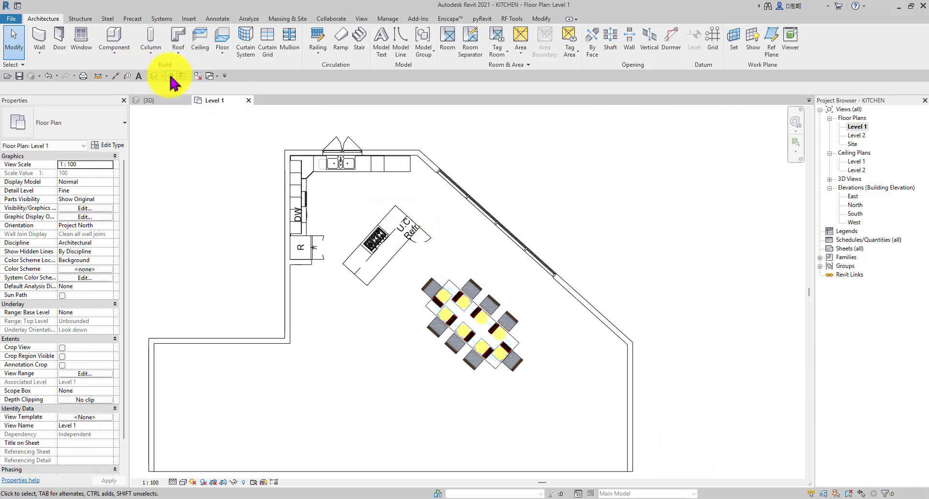
left_click(171, 77)
scroll(331, 311, "down", 2)
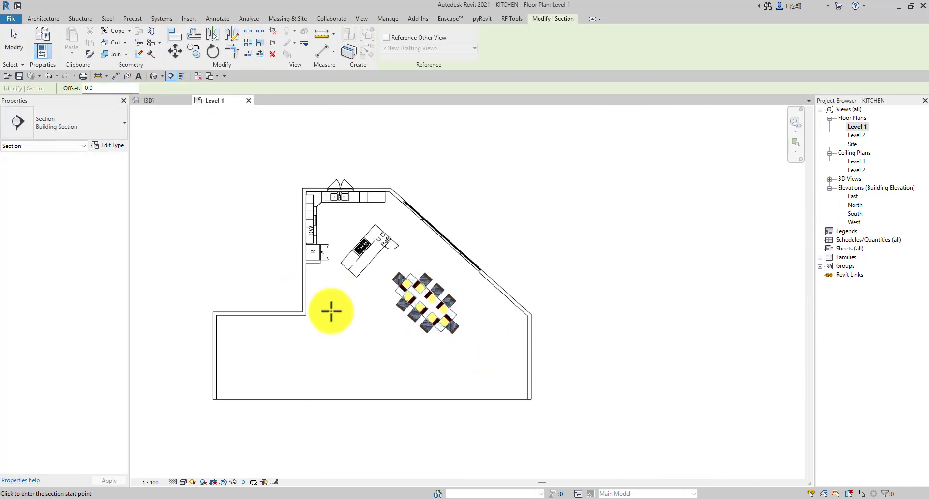
left_click(291, 361)
scroll(416, 232, "up", 2)
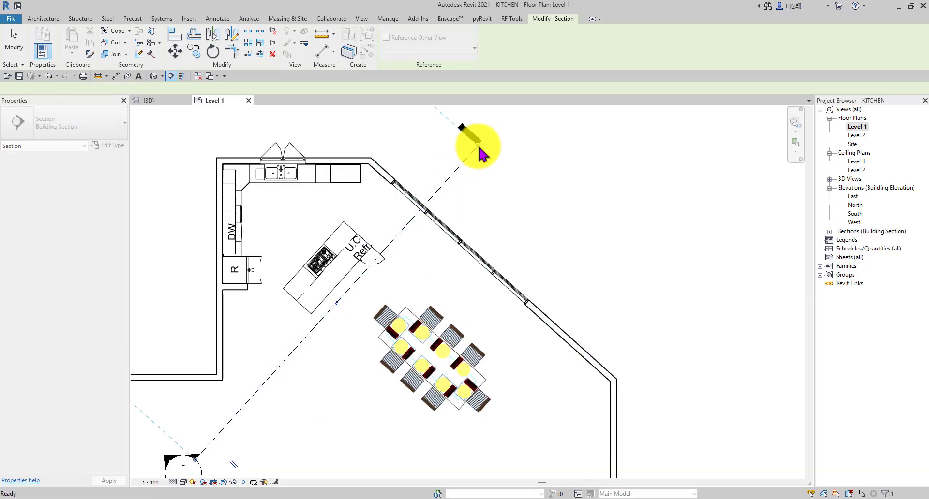
left_click(478, 147)
key("Escape")
key("Escape")
Open the Section 1 view and examine the island countertop and the cabinets beneath it
scroll(431, 176, "down", 4)
middle_click_drag(595, 235, 580, 238)
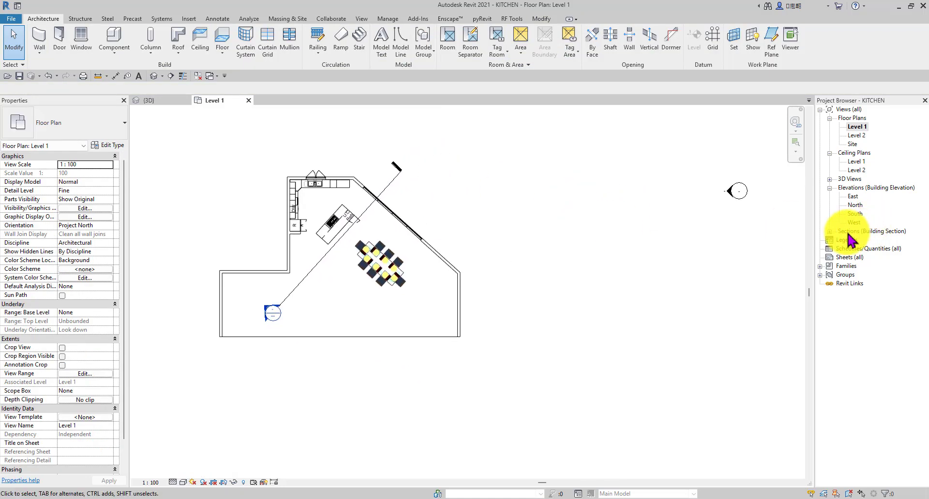
left_click(829, 231)
double_click(859, 240)
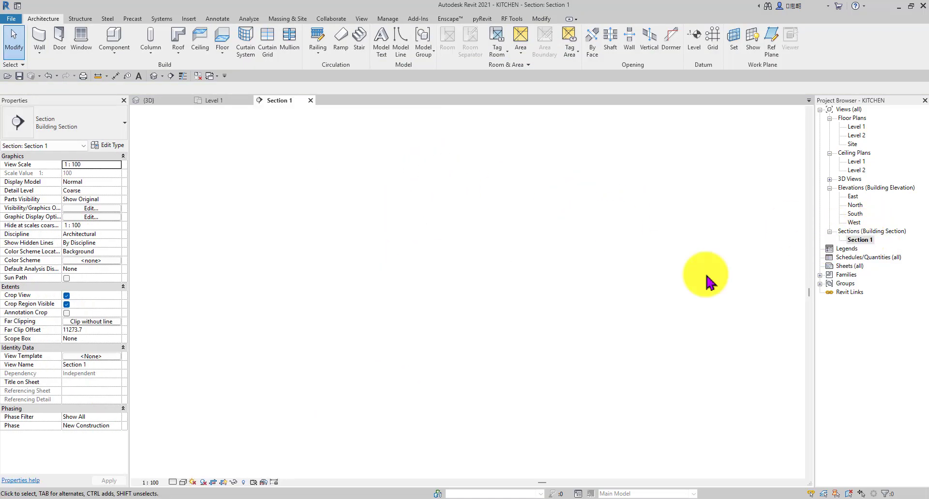
scroll(503, 357, "up", 3)
scroll(492, 341, "up", 3)
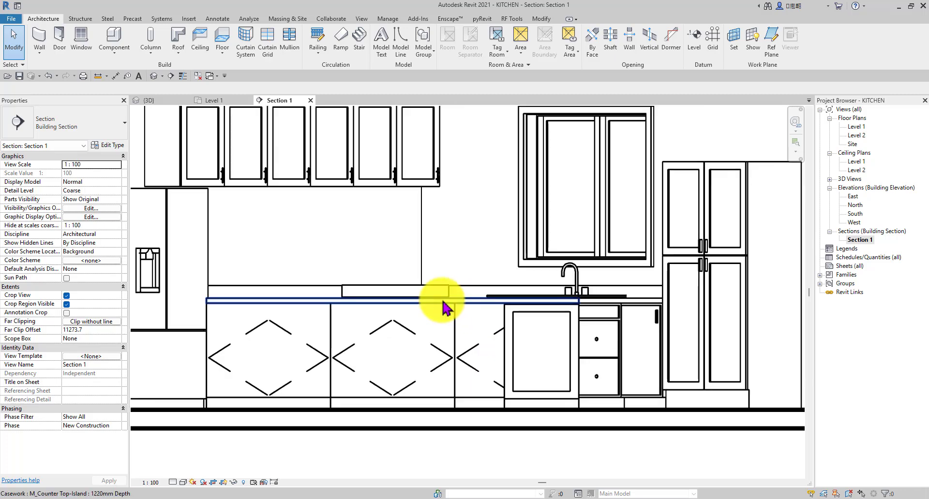
left_click(345, 303)
scroll(329, 319, "up", 4)
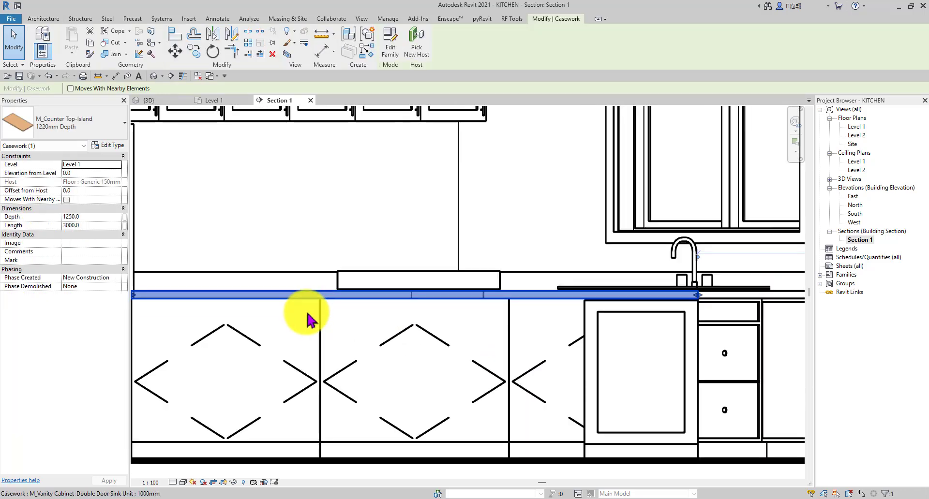
scroll(430, 283, "down", 4)
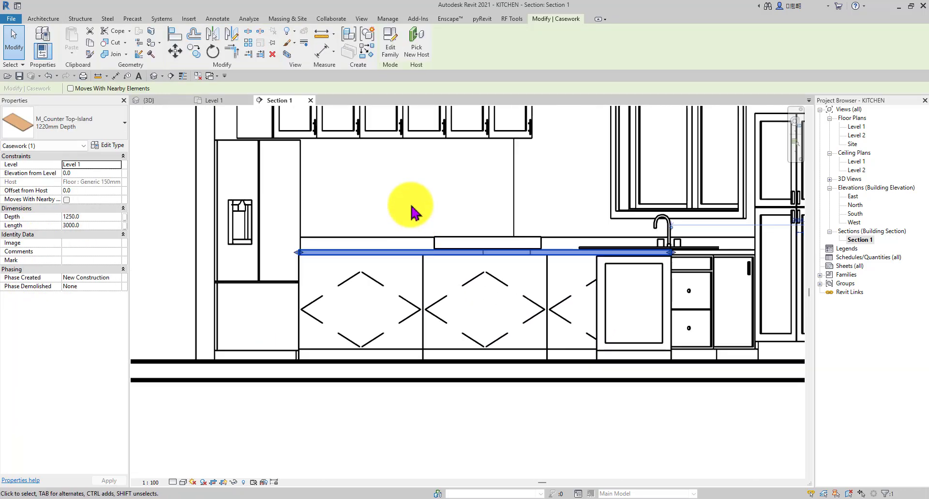
left_click(415, 207)
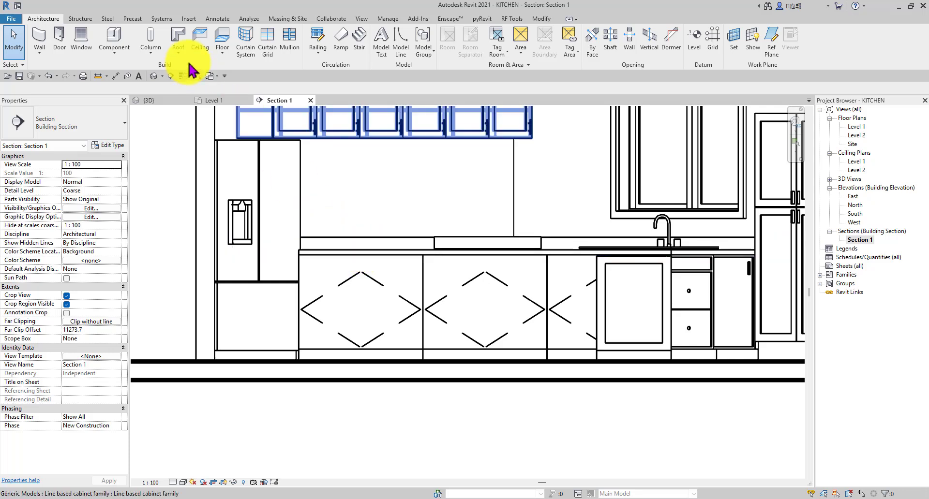
Start an in-place component in the Generic Models category, keeping the suggested name
left_click(123, 37)
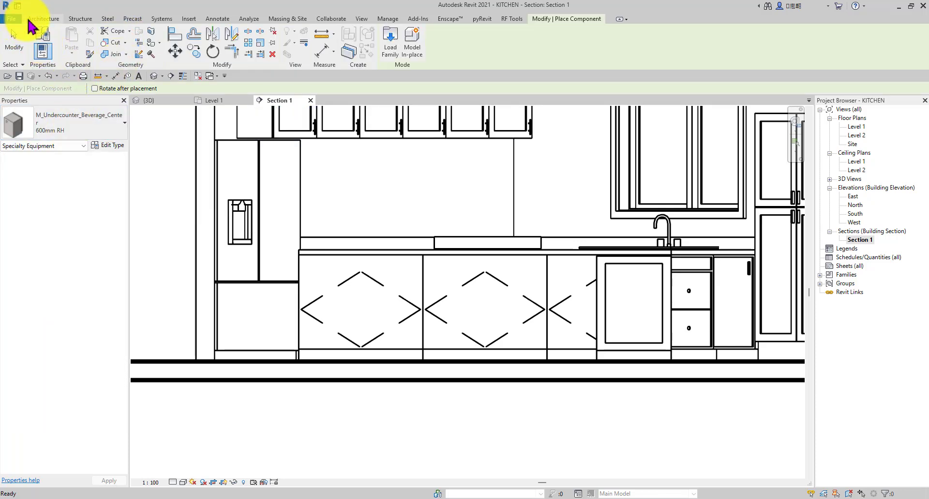
left_click(45, 18)
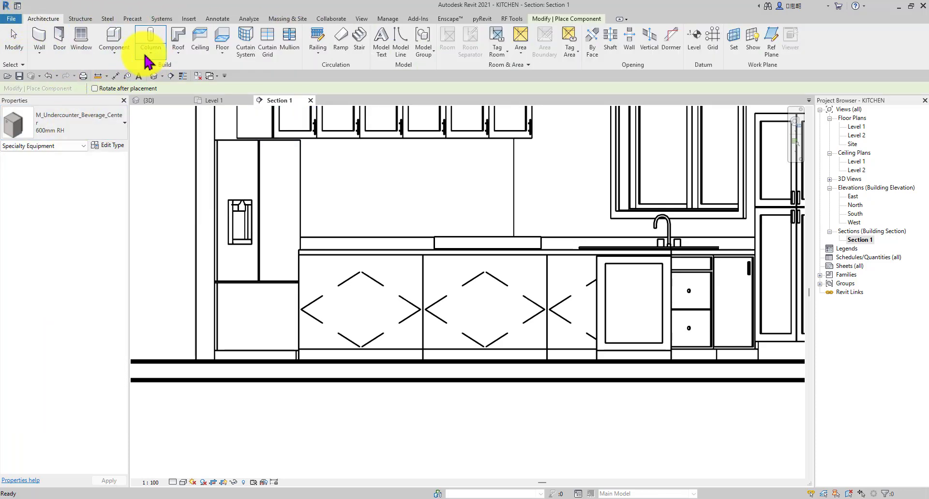
left_click(131, 92)
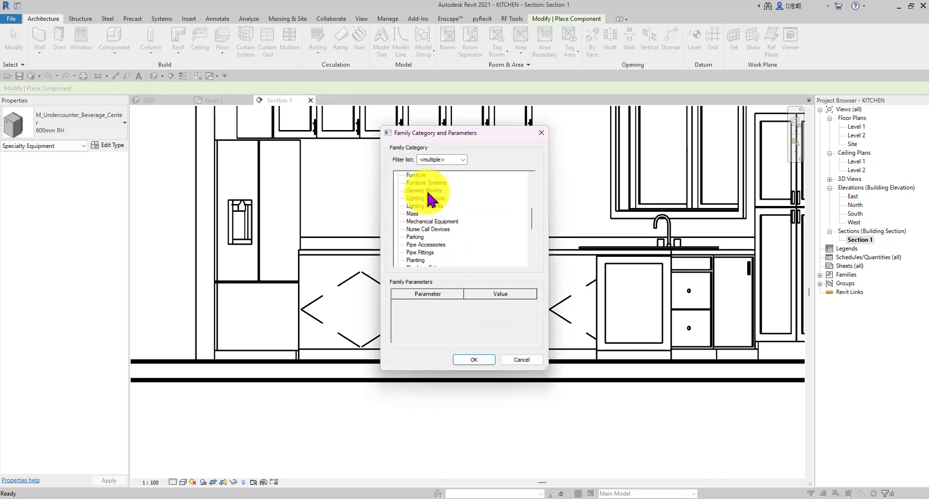
left_click(474, 360)
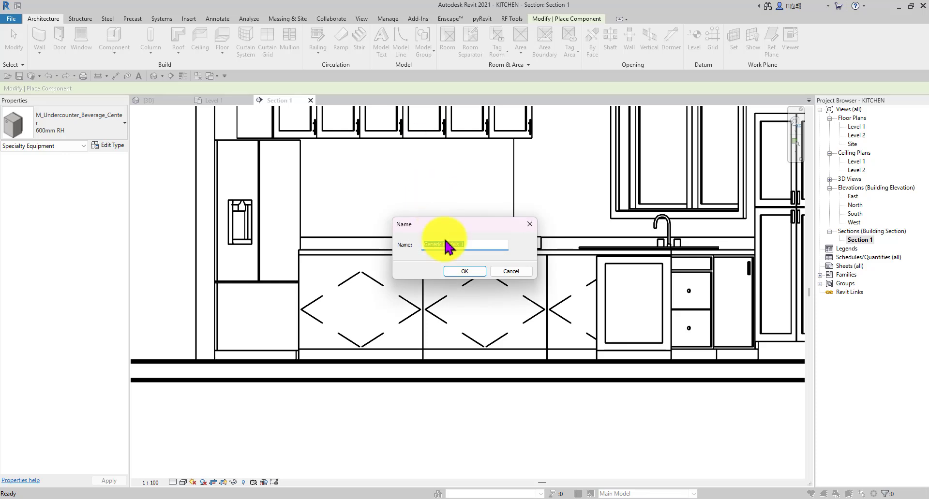
left_click(464, 272)
scroll(354, 268, "down", 2)
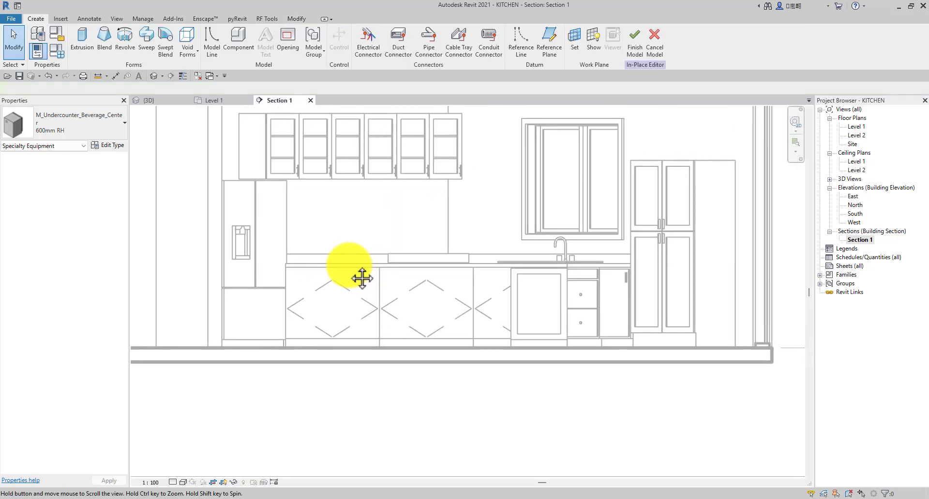
Start an extrusion and pick the island countertop's front face as its work plane
left_click(82, 43)
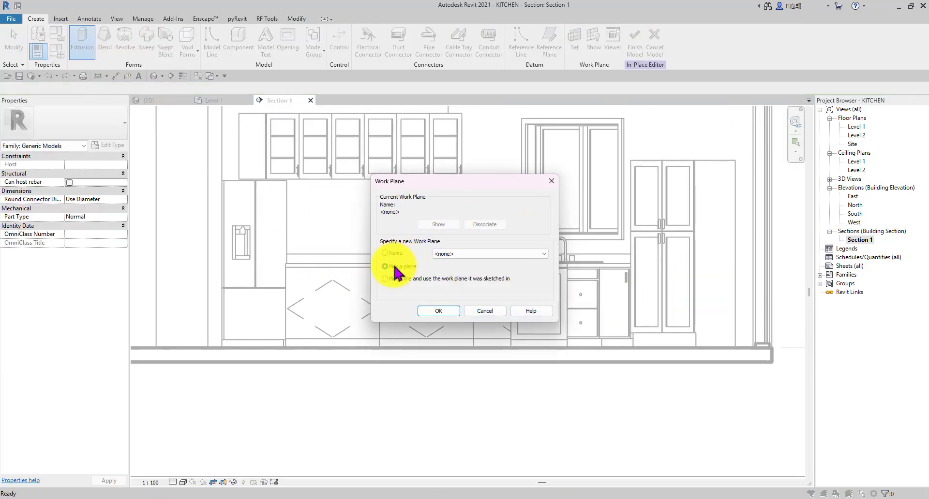
left_click(436, 311)
scroll(286, 276, "up", 3)
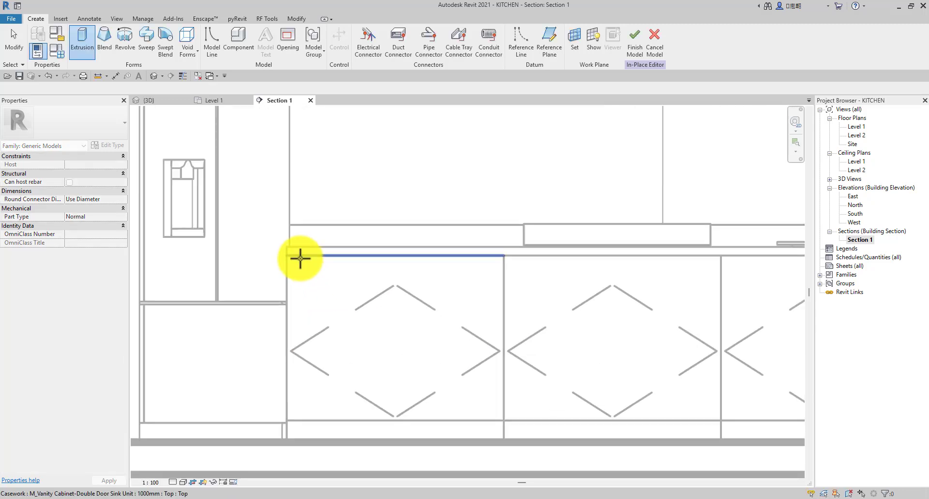
scroll(300, 259, "up", 1)
key("Tab")
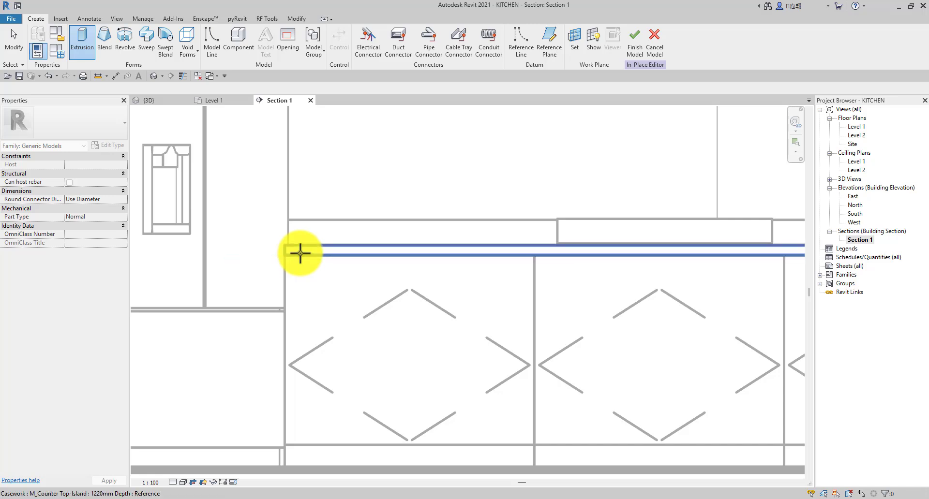
left_click(300, 253)
scroll(321, 141, "down", 2)
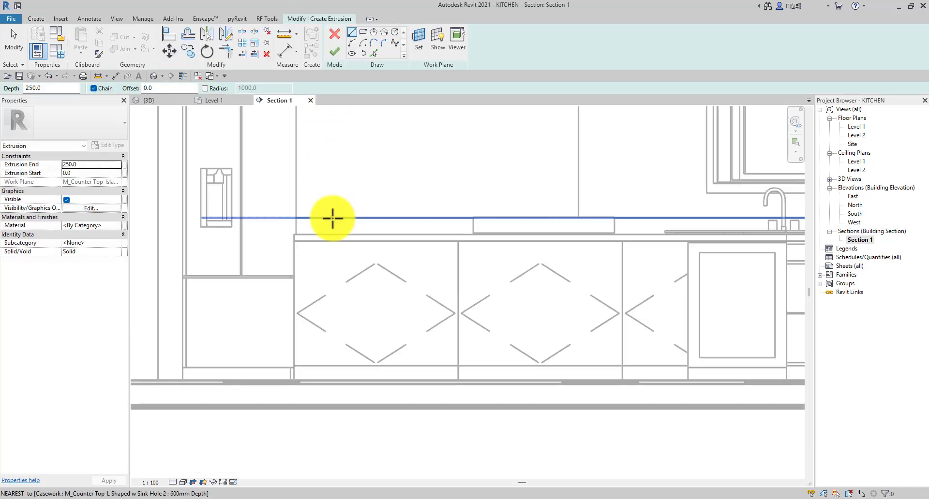
Sketch a closed rectangle about 860 mm high under the island countertop, from its far end to the beverage center, down to the floor
scroll(265, 235, "up", 2)
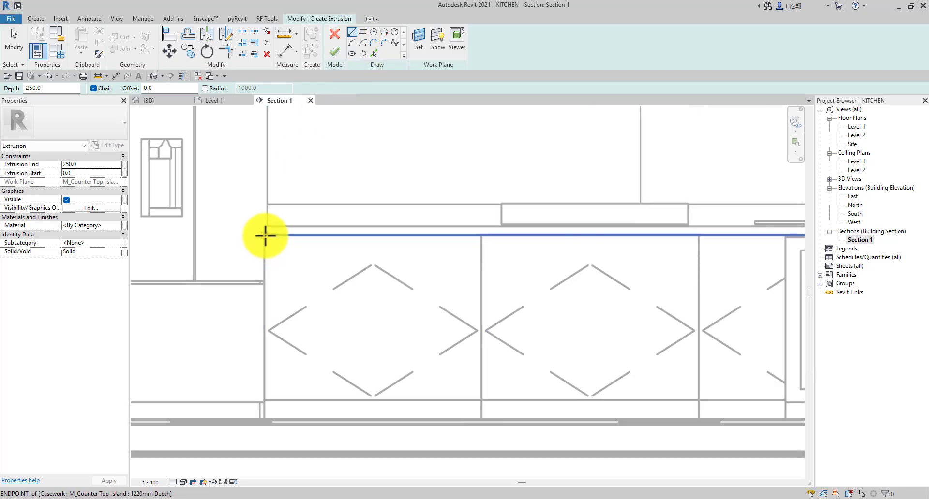
left_click(265, 235)
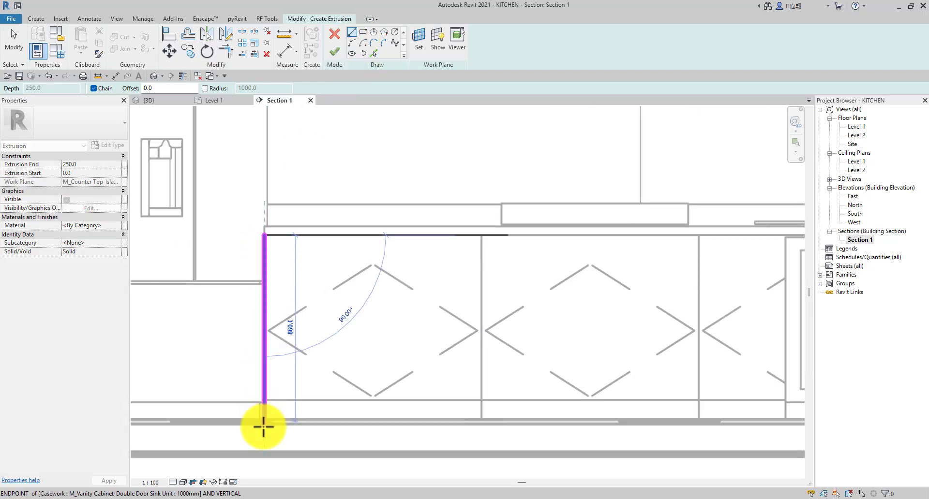
scroll(348, 422, "down", 3)
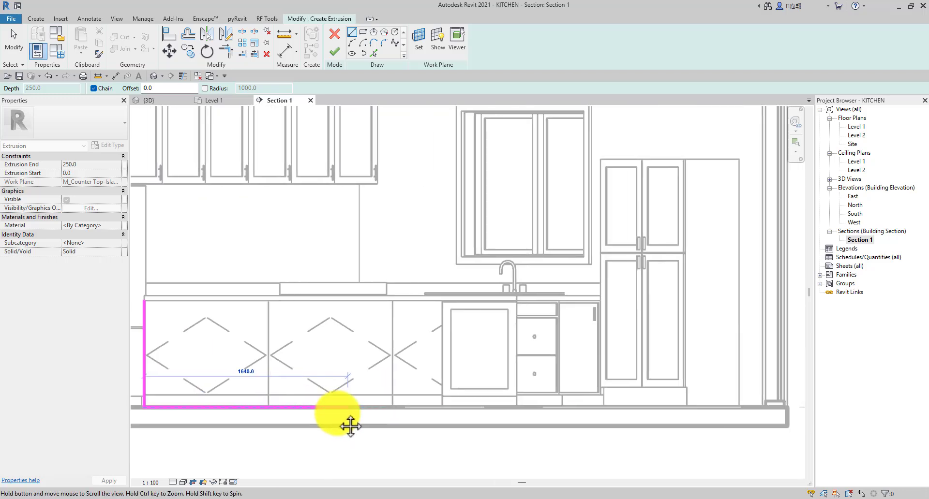
scroll(483, 409, "up", 3)
scroll(415, 409, "up", 3)
left_click(411, 405)
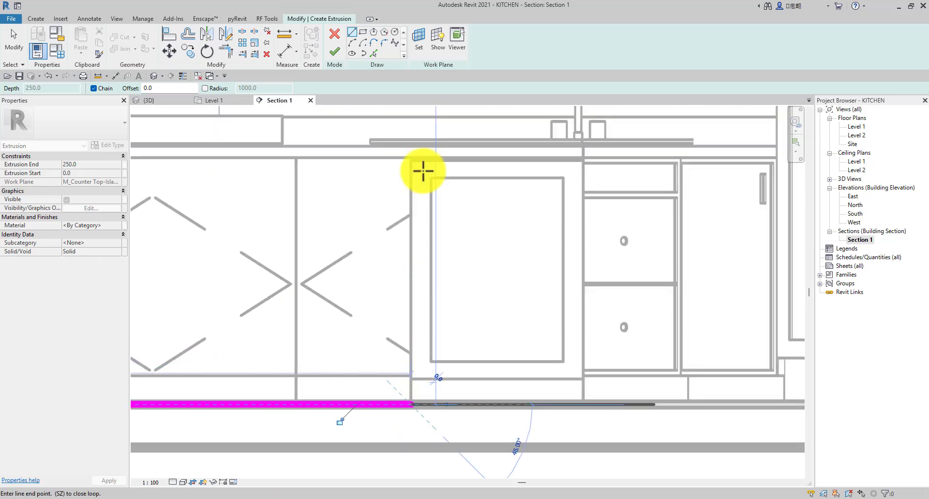
left_click(411, 158)
scroll(375, 161, "down", 5)
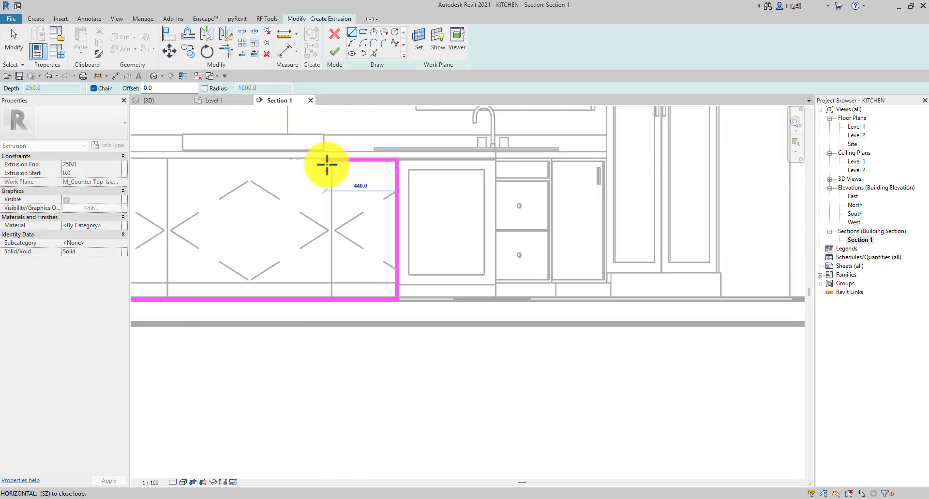
middle_click_drag(164, 167, 563, 233)
scroll(466, 228, "up", 4)
left_click(433, 222)
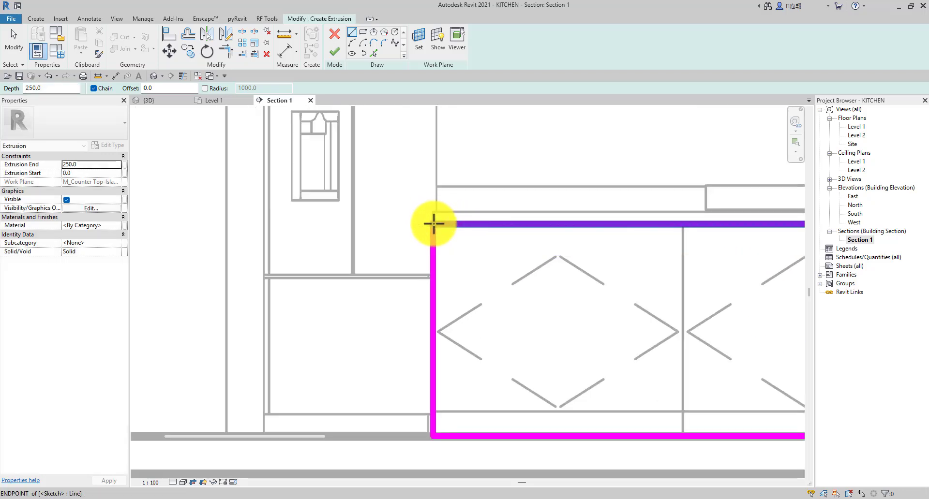
scroll(508, 263, "down", 5)
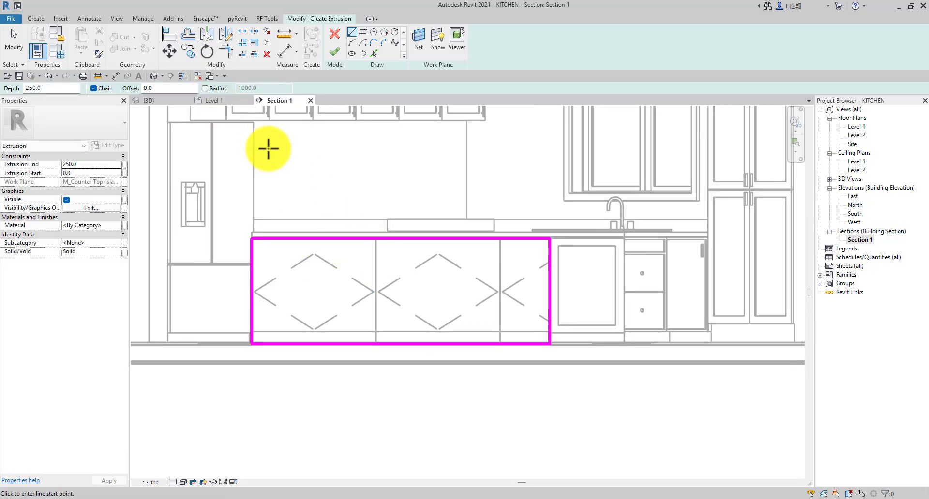
Turn on thin line display for the rectangle sketch and finish drawing lines
scroll(265, 147, "up", 1)
left_click(181, 77)
scroll(252, 254, "up", 7)
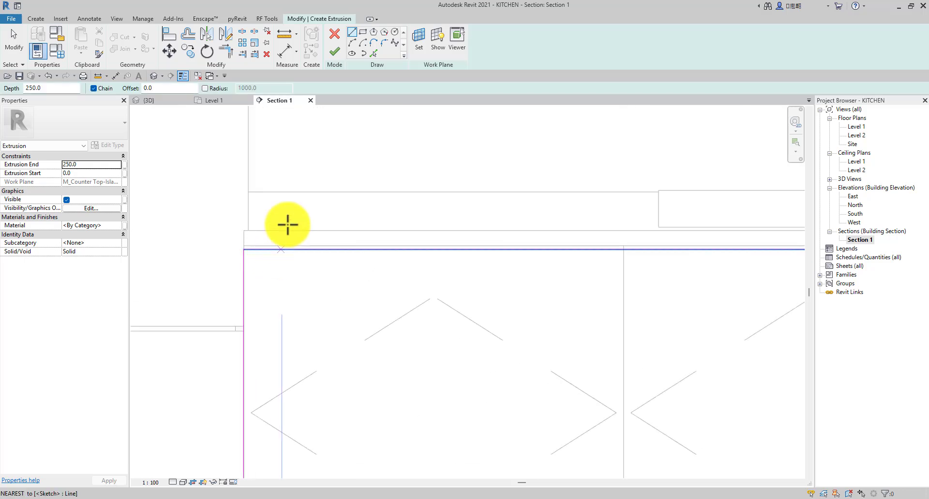
scroll(286, 224, "down", 4)
mouse_move(307, 236)
middle_mouse_down()
mouse_move(312, 225)
mouse_move(298, 214)
middle_mouse_up()
scroll(258, 218, "up", 3)
scroll(258, 219, "up", 1)
key("Escape")
key("Escape")
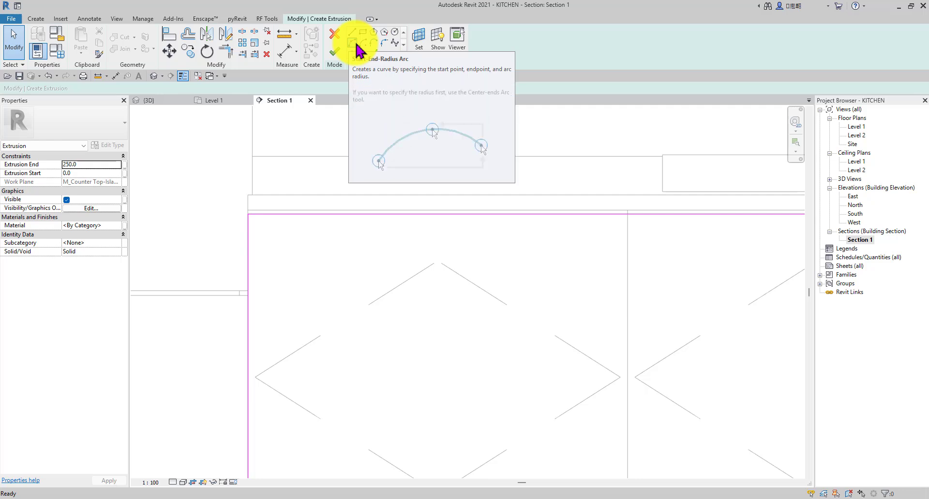
Offset copies of all four rectangle edges 50 mm inward to form an inner frame outline
left_click(193, 38)
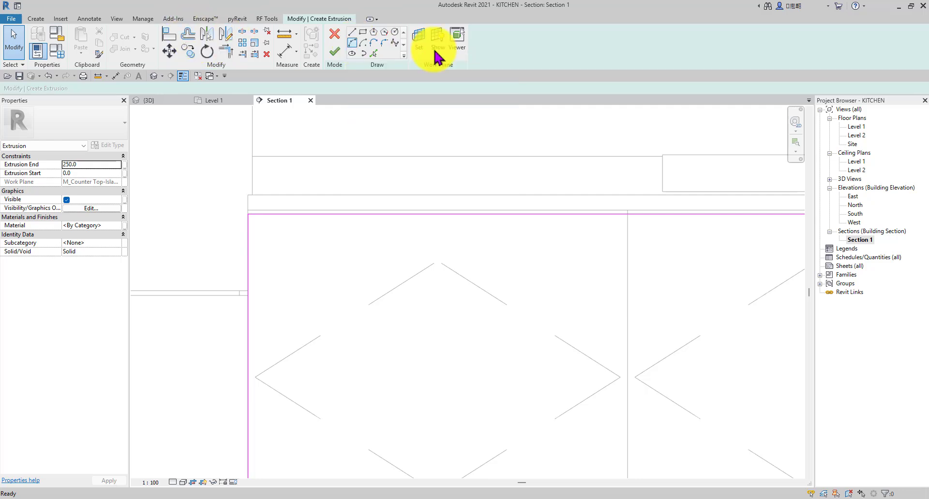
left_click_drag(222, 88, 187, 88)
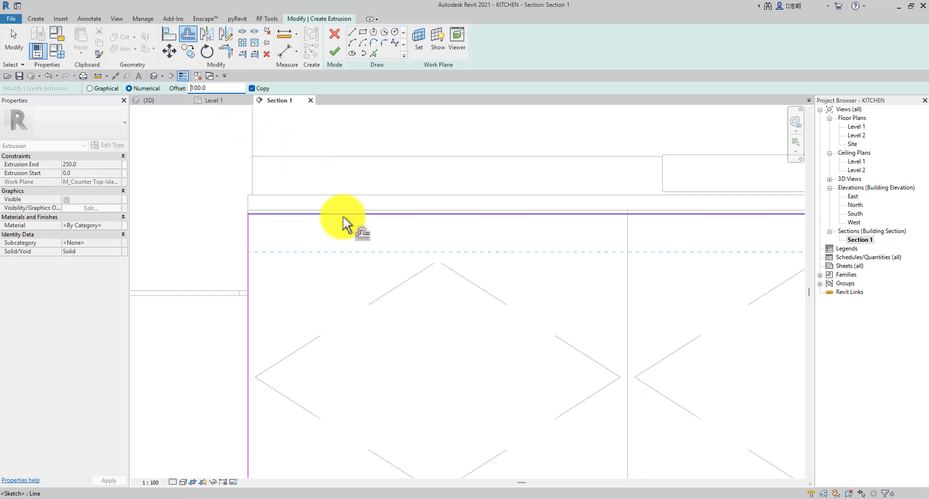
scroll(342, 215, "down", 4)
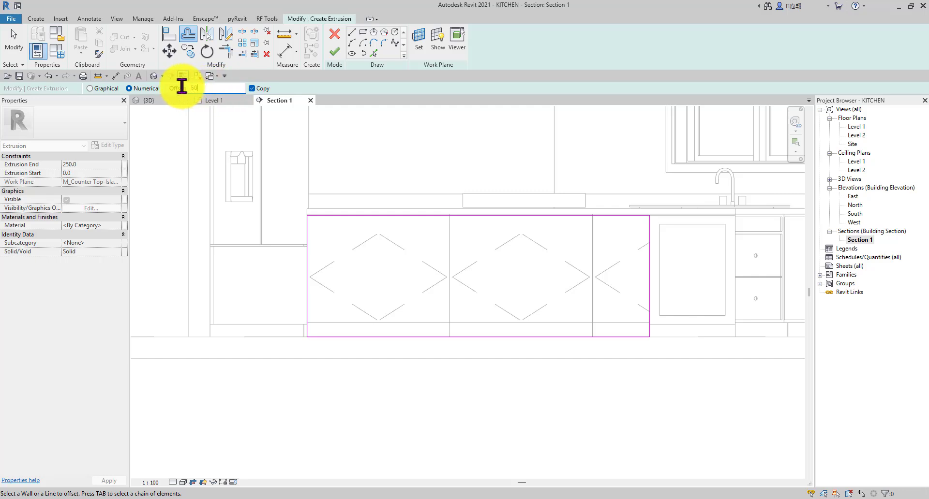
scroll(312, 218, "up", 4)
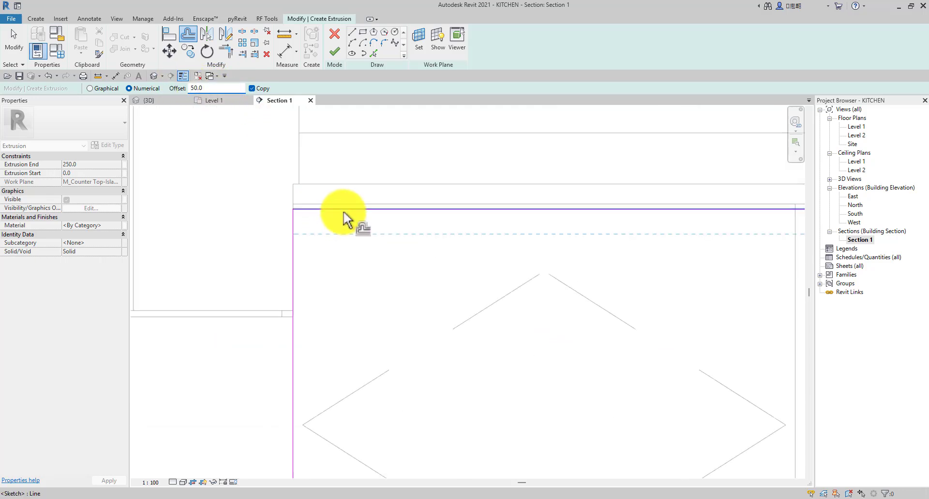
left_click(343, 211)
scroll(344, 211, "down", 3)
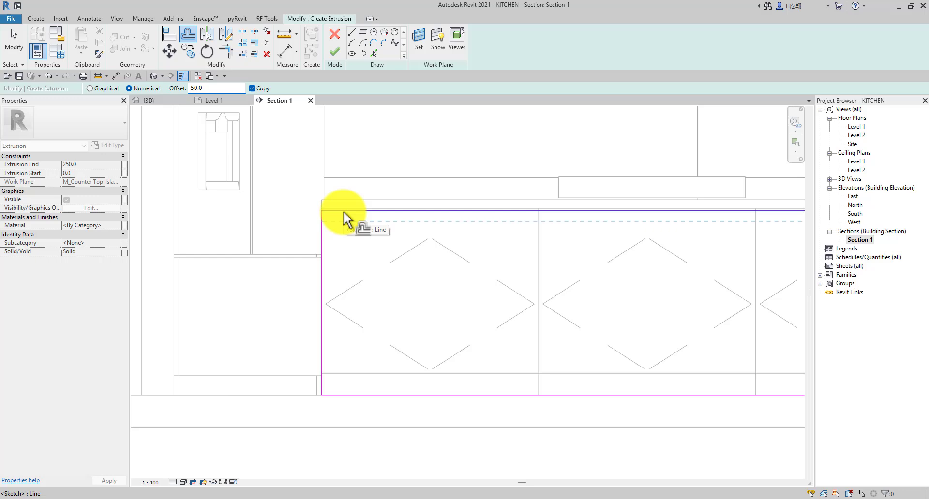
left_click(335, 257)
scroll(368, 268, "down", 4)
middle_click_drag(522, 293, 340, 294)
scroll(452, 290, "up", 3)
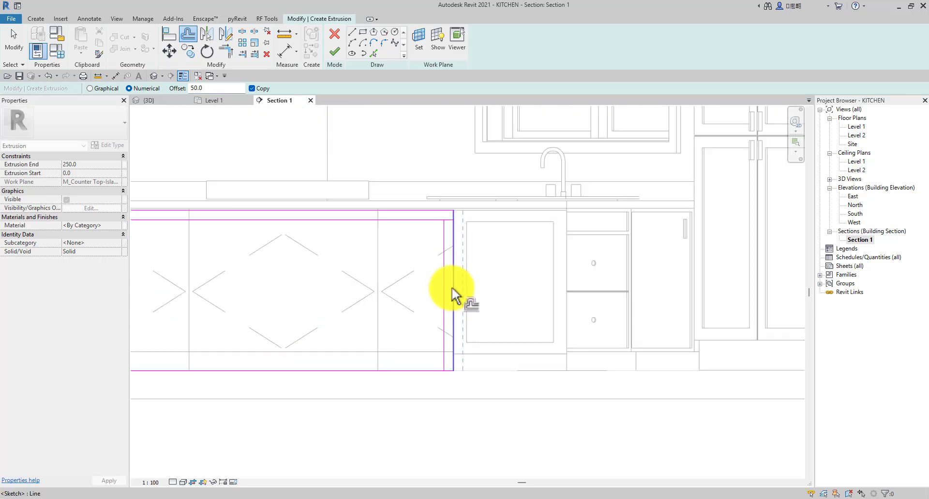
left_click(454, 294)
left_click(354, 372)
scroll(493, 342, "down", 3)
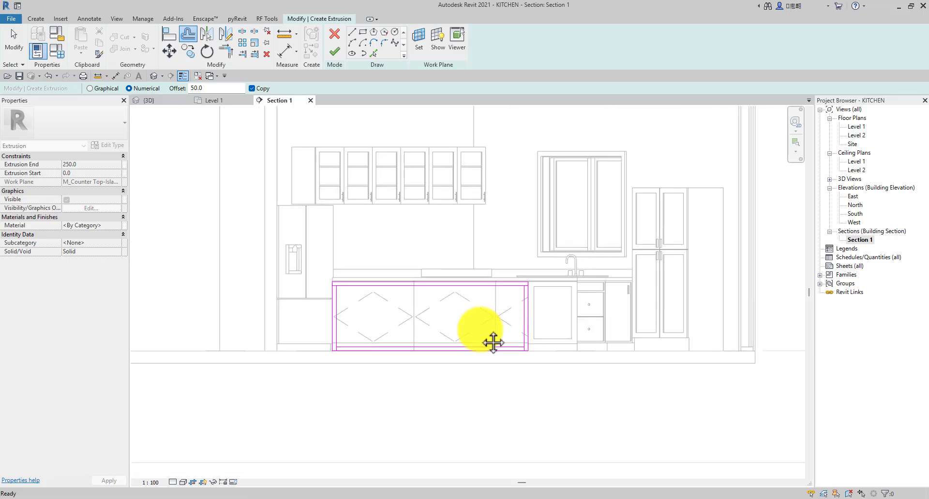
Trim the four 50 mm offset lines to each other at their corners to close the inner frame outline
key("Escape")
scroll(340, 296, "up", 4)
key("r")
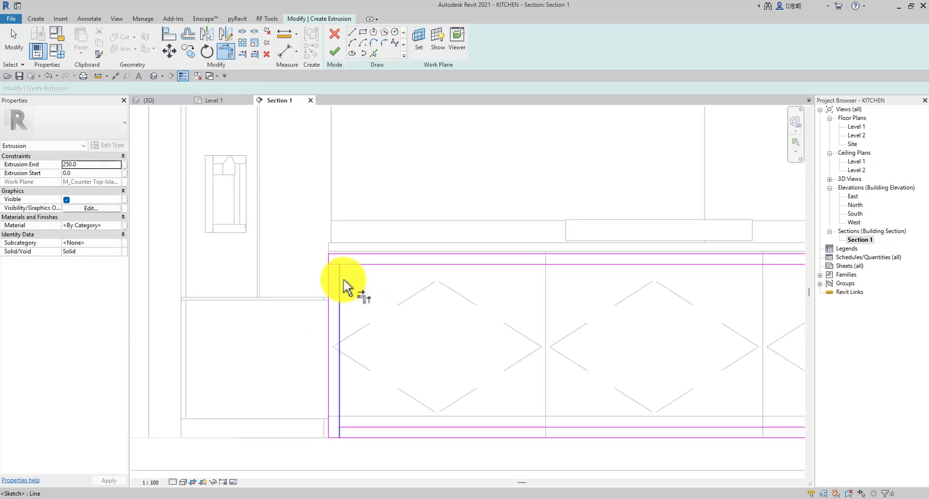
scroll(359, 362, "down", 3)
scroll(344, 373, "up", 5)
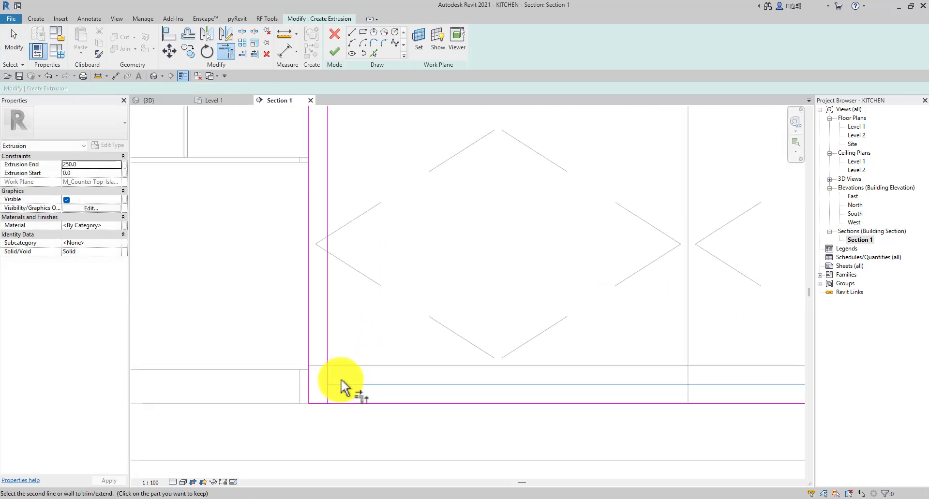
scroll(333, 364, "down", 3)
scroll(484, 373, "up", 5)
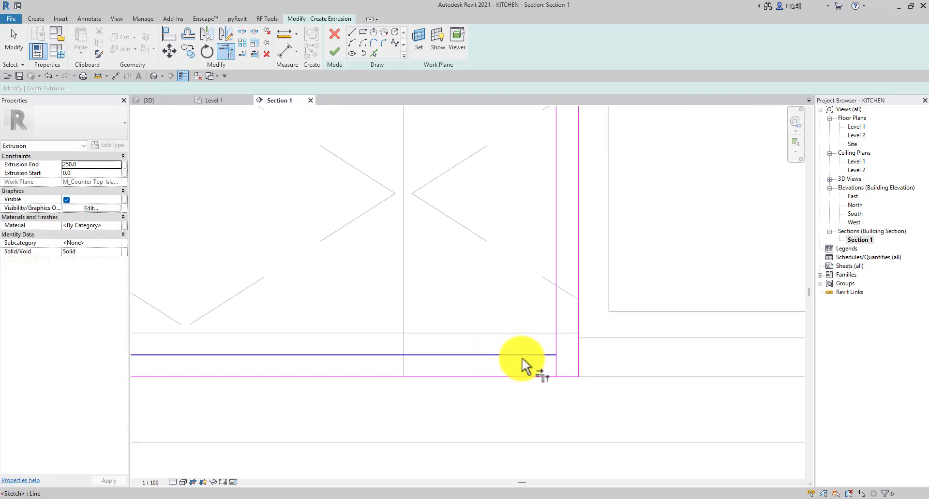
left_click(551, 354)
left_click(559, 352)
scroll(565, 329, "down", 3)
scroll(559, 276, "up", 3)
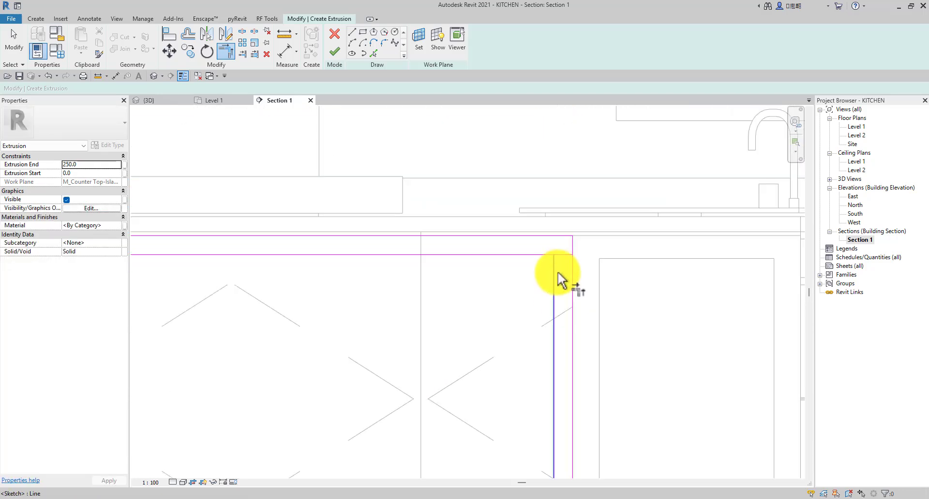
scroll(512, 302, "down", 3)
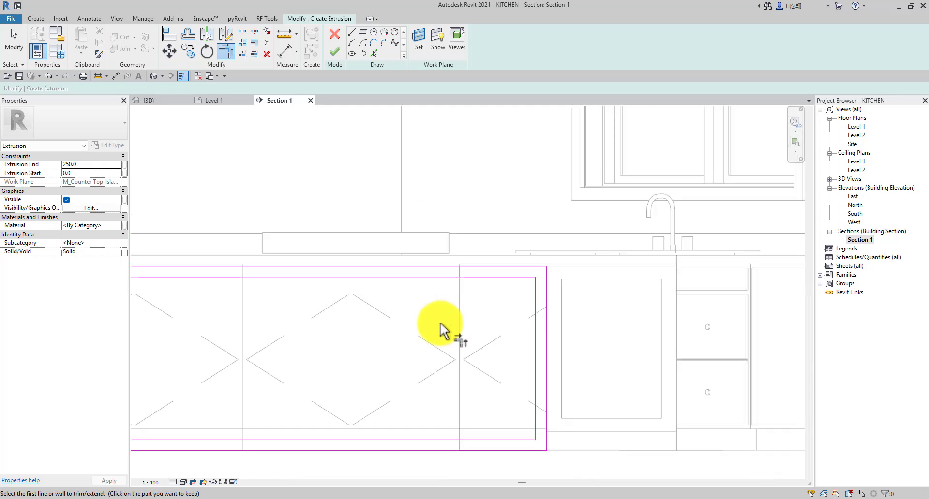
middle_click_drag(440, 323, 502, 316)
scroll(503, 309, "down", 2)
middle_click_drag(441, 286, 479, 285)
key("Escape")
key("Escape")
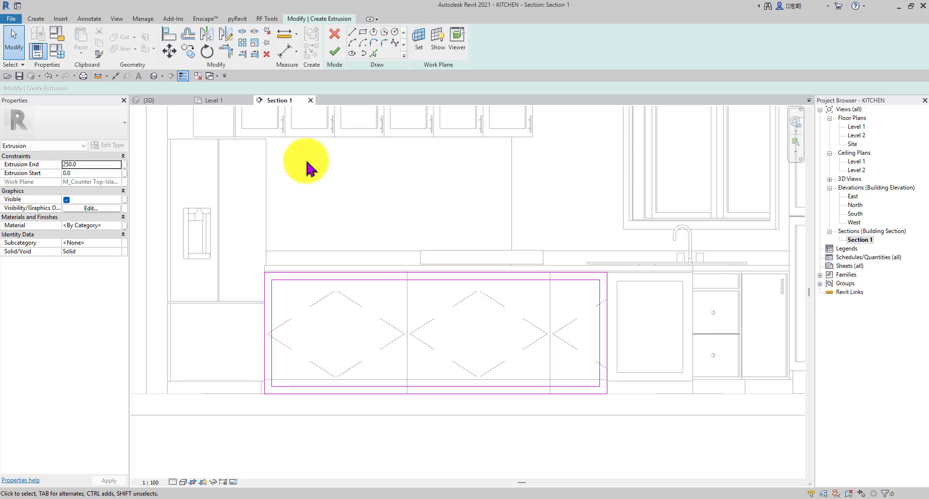
Finish the frame's extrusion sketch and inspect the extruded frame beside the island in the 3D view
scroll(478, 209, "down", 3)
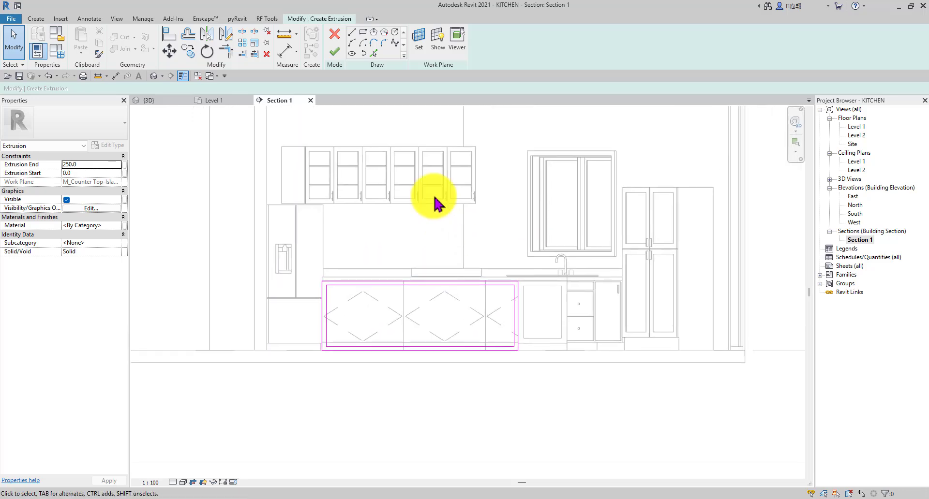
left_click(337, 49)
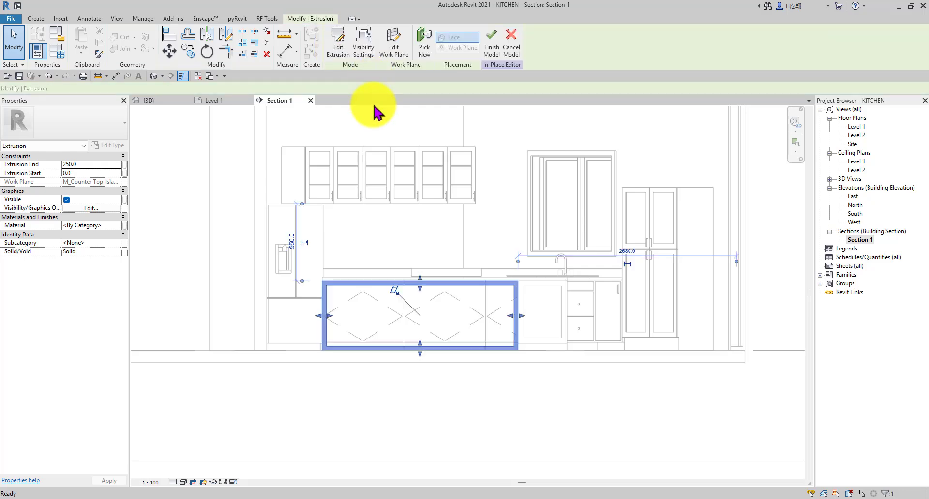
scroll(437, 261, "up", 2)
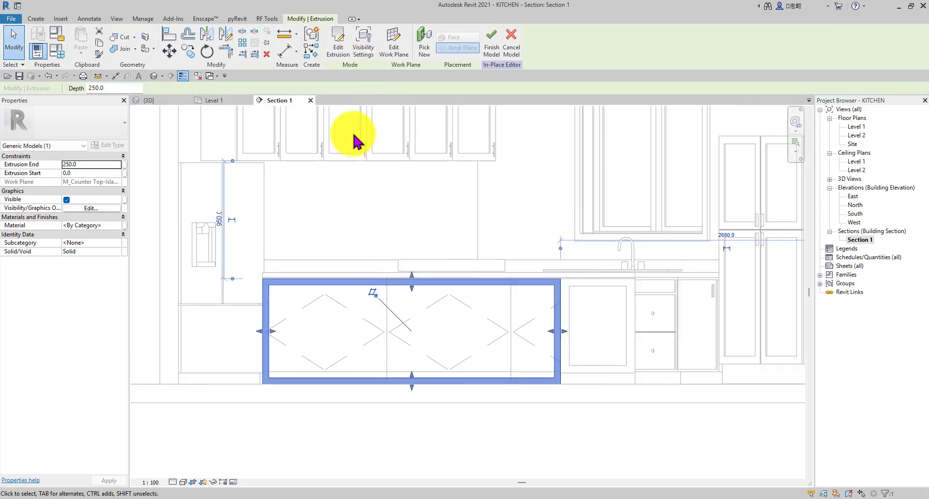
left_click(163, 100)
scroll(363, 239, "down", 3)
middle_click_drag(356, 274, 440, 294, "shift")
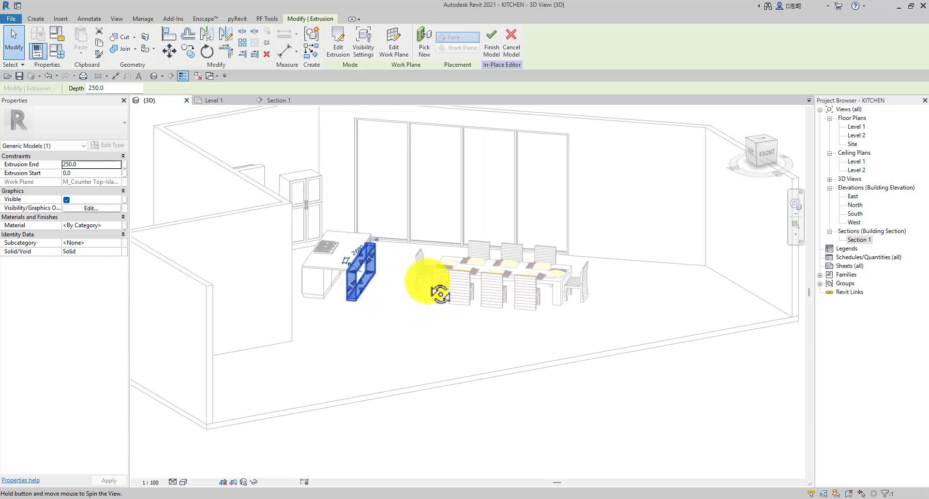
scroll(377, 275, "up", 4)
scroll(358, 287, "up", 2)
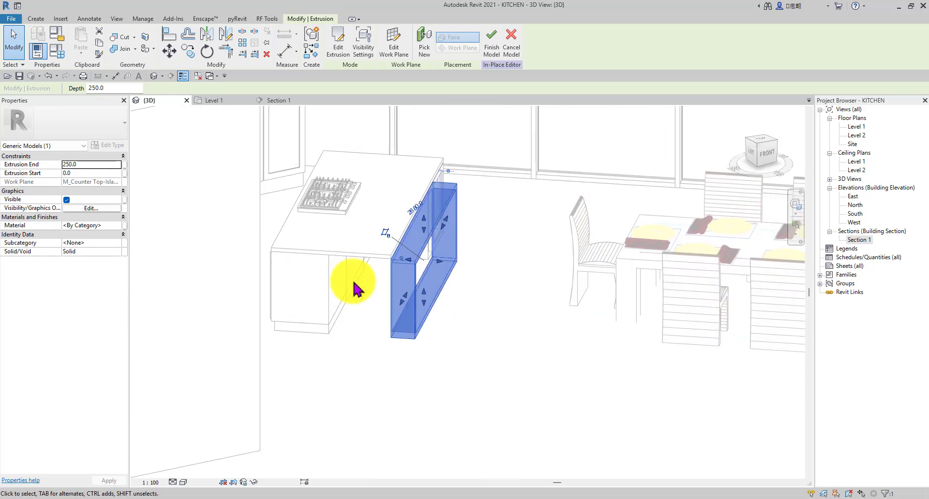
middle_click_drag(242, 211, 240, 126, "shift")
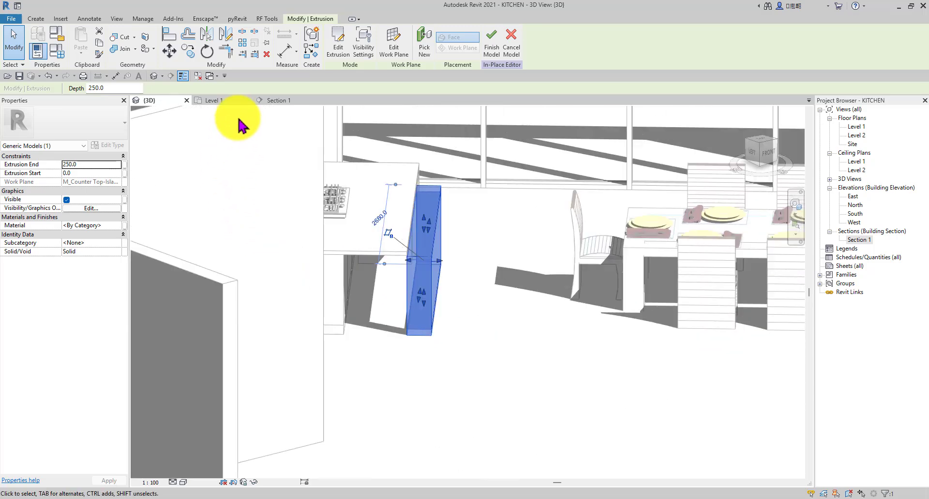
In the Level 1 plan, stretch the frame's inner face toward the island cabinets, giving an extrusion start of -650
left_click(272, 101)
scroll(367, 261, "down", 4)
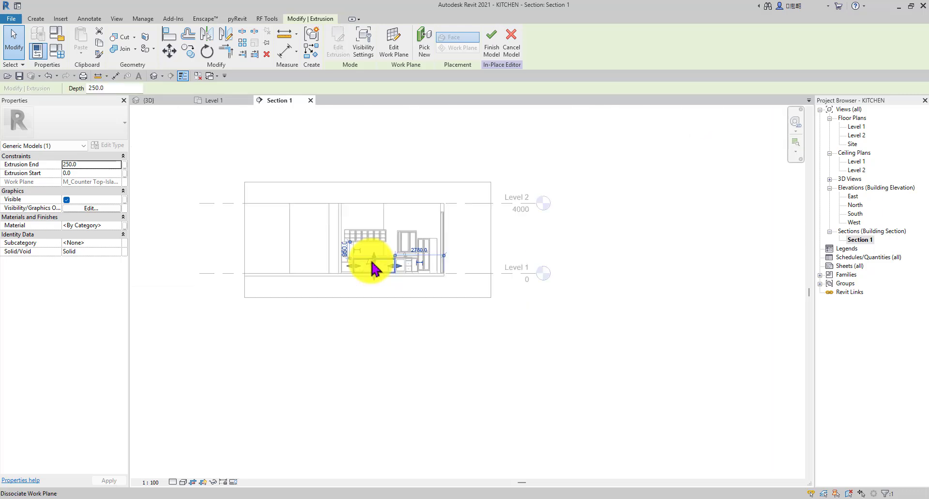
left_click(217, 102)
scroll(338, 222, "up", 5)
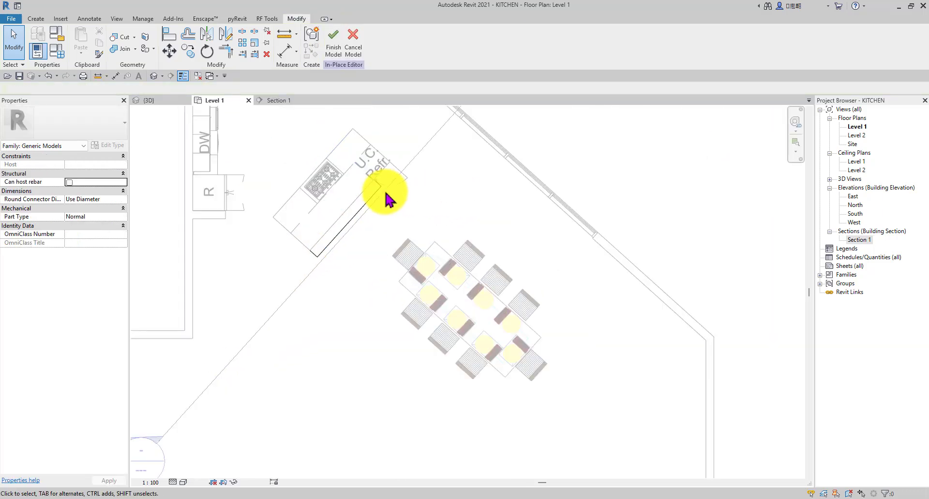
scroll(386, 193, "up", 3)
left_click(369, 192)
scroll(423, 213, "down", 3)
middle_click_drag(423, 213, 516, 217)
scroll(454, 225, "up", 2)
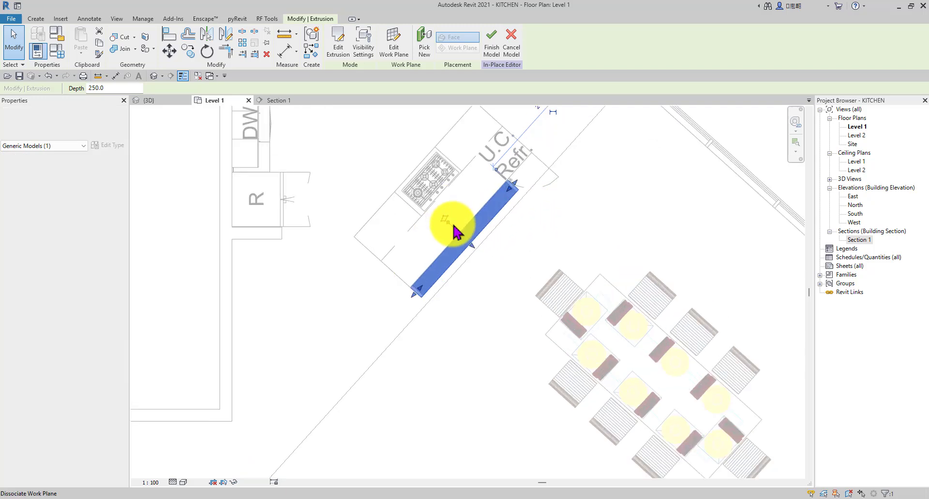
scroll(457, 233, "up", 2)
left_click_drag(432, 224, 416, 202)
scroll(417, 202, "up", 2)
scroll(430, 200, "down", 1)
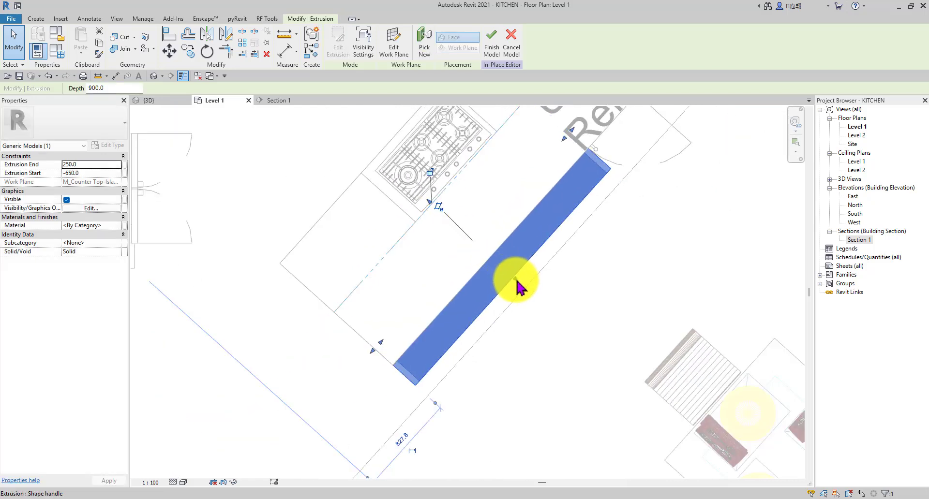
Pull the frame's outer face back to the front edge of the island countertop and deselect the frame
left_click_drag(516, 281, 484, 267)
left_click(619, 271)
scroll(473, 252, "down", 5)
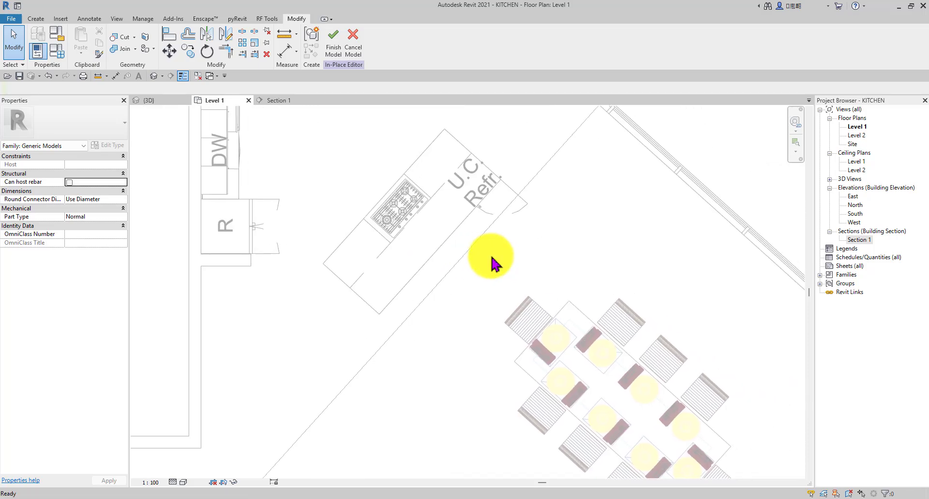
Examine the frame's fit under the island countertop and next to the beverage center in the 3D view
left_click(162, 101)
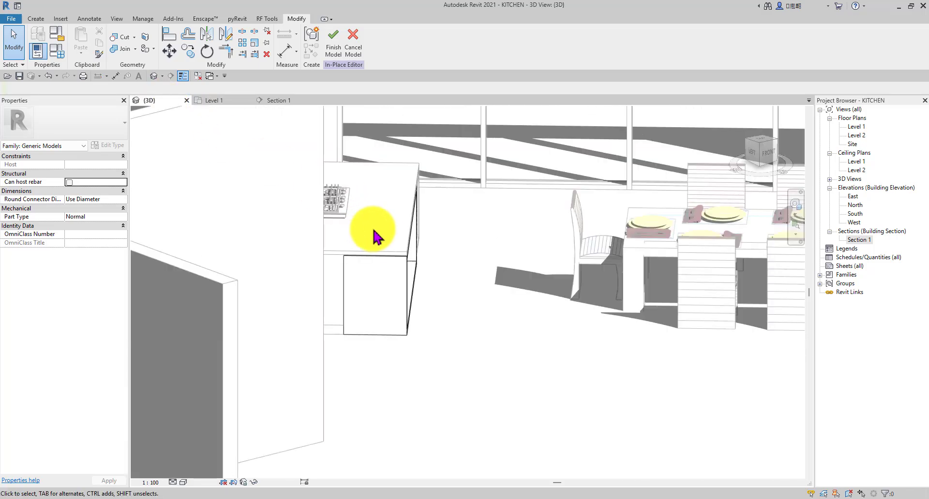
middle_click_drag(379, 232, 429, 235, "shift")
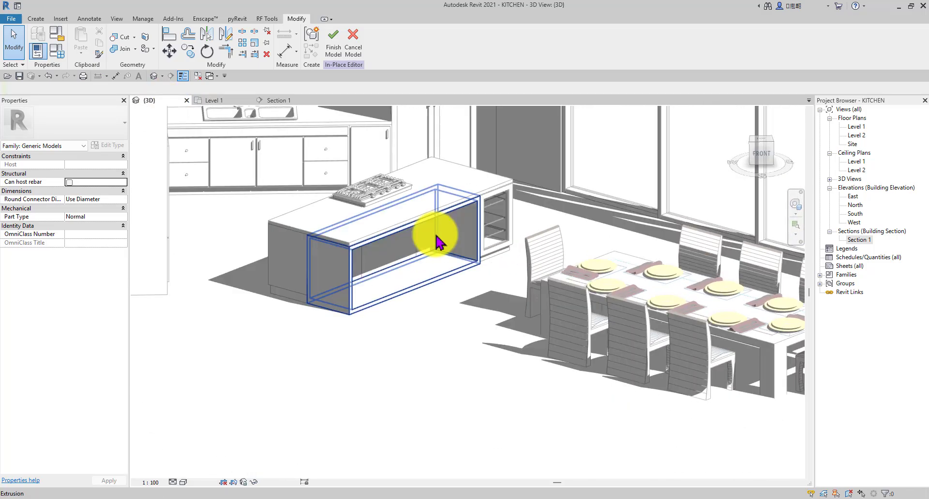
scroll(502, 201, "up", 3)
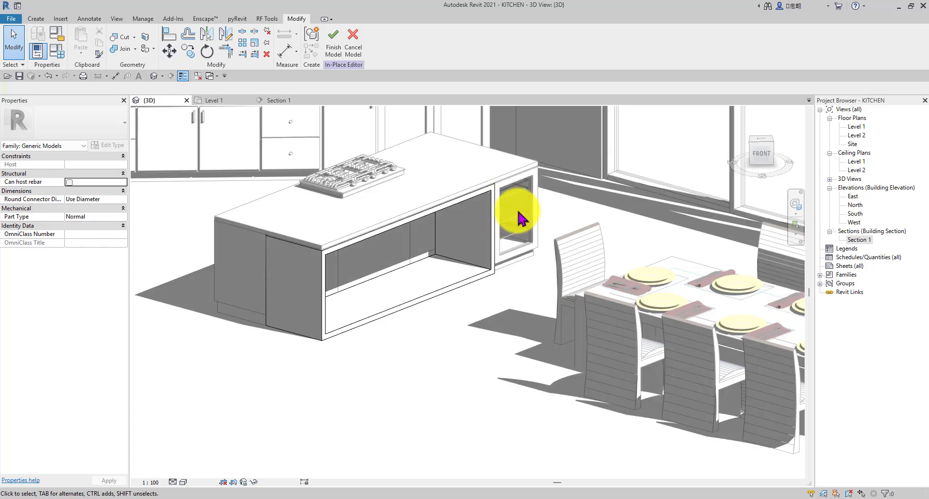
scroll(515, 239, "down", 3)
middle_click_drag(595, 276, 684, 370, "shift")
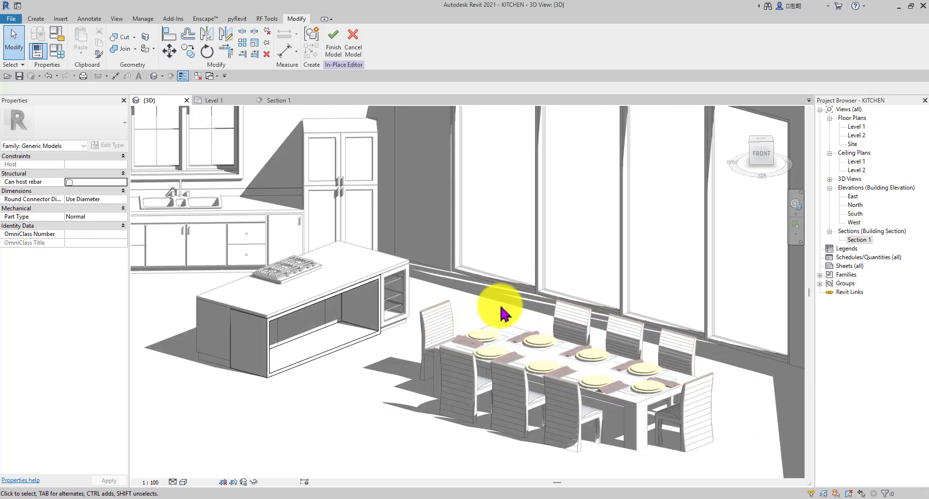
scroll(398, 301, "up", 2)
scroll(398, 302, "up", 1)
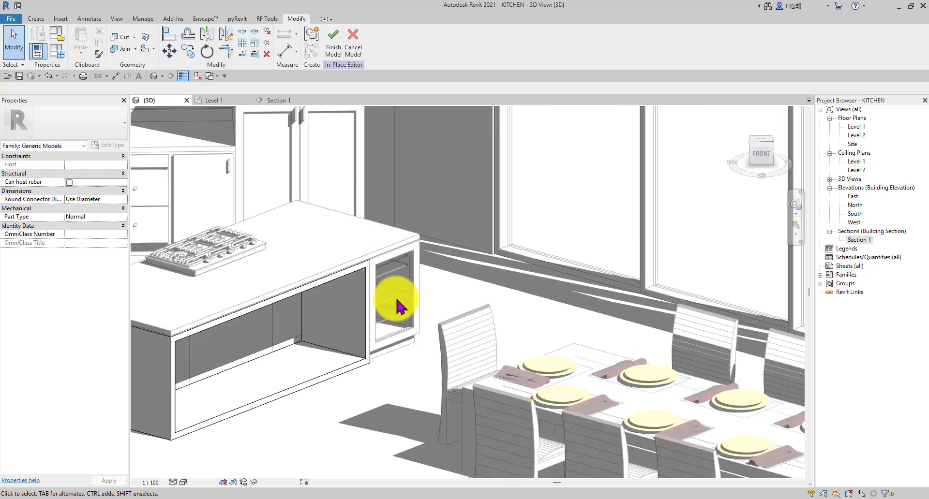
scroll(416, 296, "down", 5)
scroll(359, 321, "up", 4)
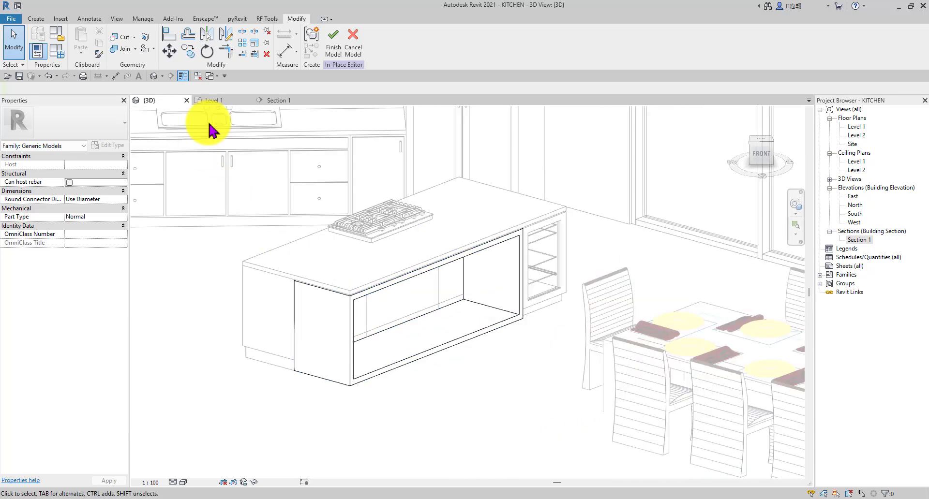
Return to the Level 1 plan and finish the in-place frame model
left_click(219, 103)
scroll(338, 322, "up", 3)
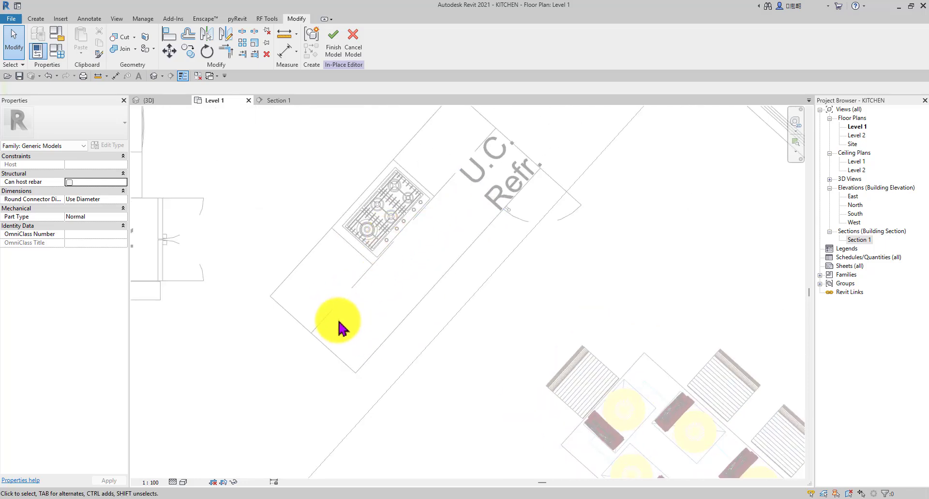
scroll(479, 192, "down", 4)
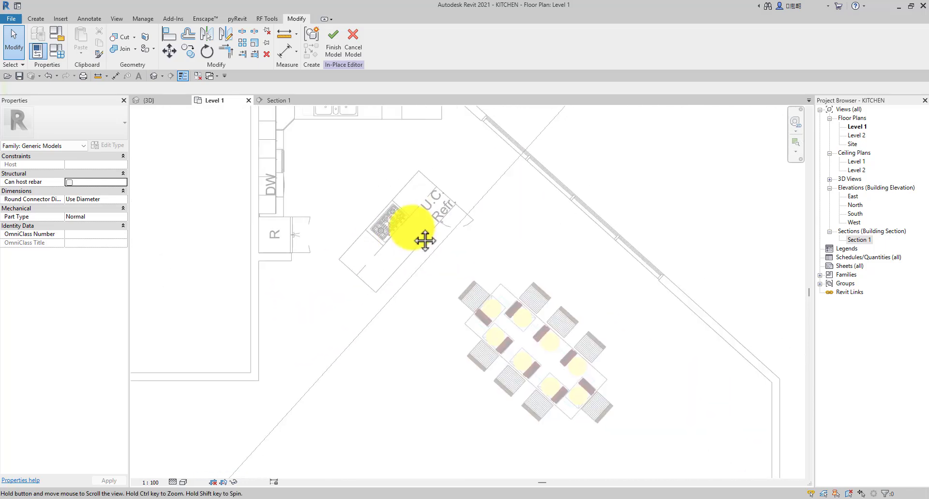
left_click(338, 49)
Examine the island's countertop, cabinets, hob and beverage center in the Level 1 plan
scroll(414, 253, "up", 4)
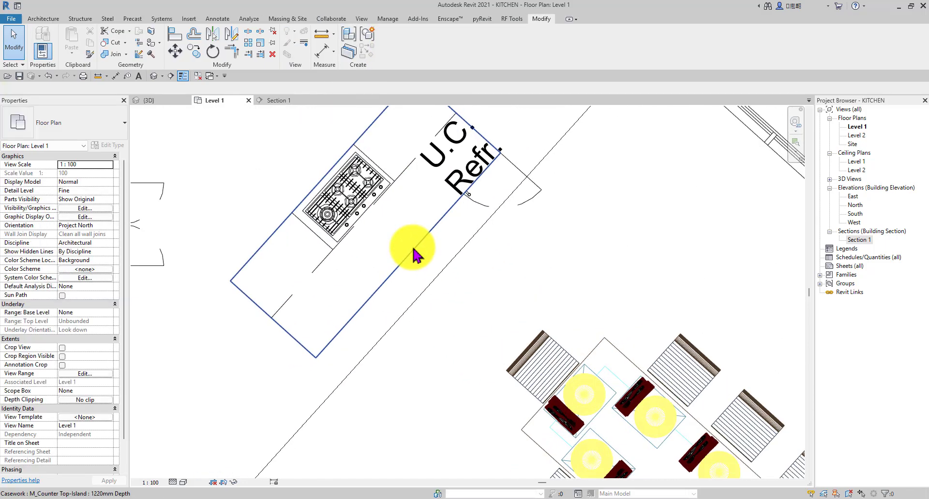
scroll(427, 266, "down", 2)
scroll(421, 199, "up", 2)
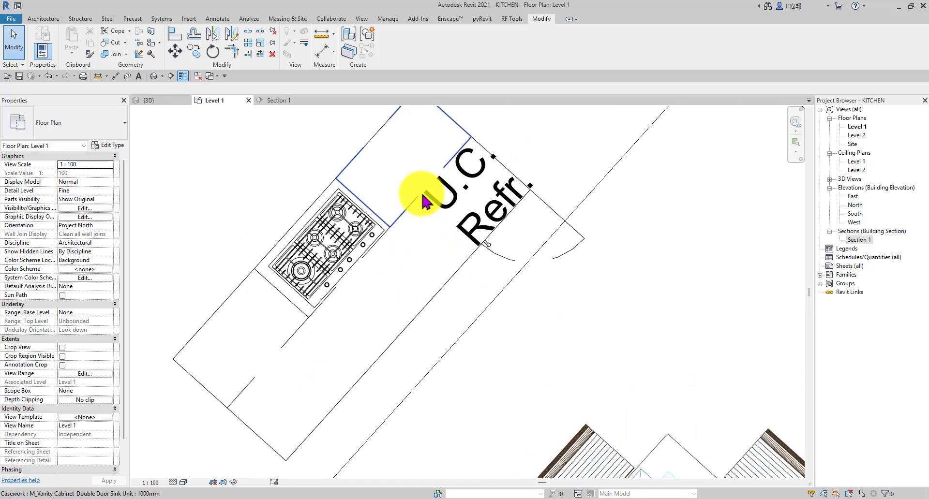
scroll(344, 199, "down", 3)
middle_click_drag(341, 217, 394, 215)
scroll(405, 210, "up", 4)
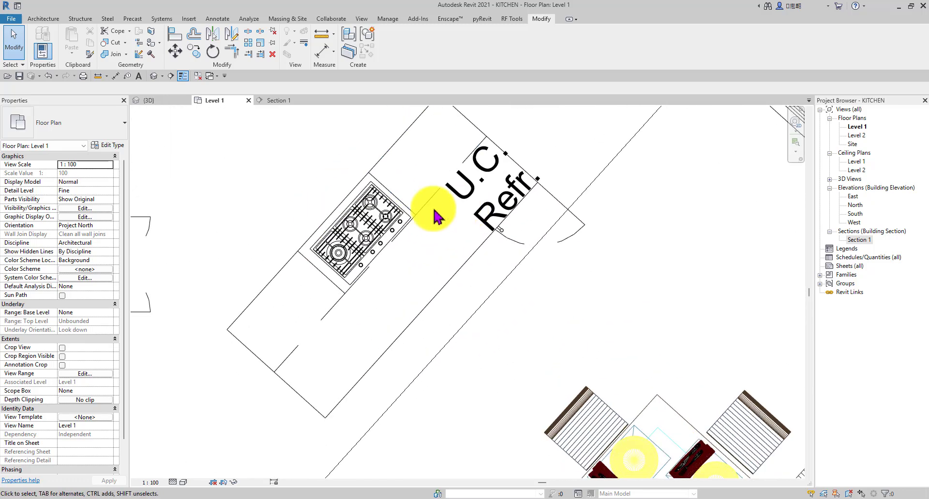
scroll(400, 214, "down", 3)
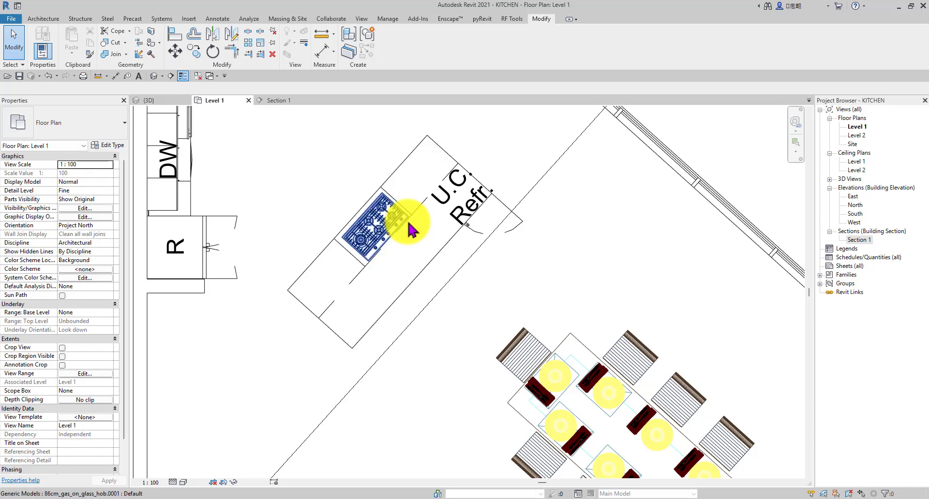
scroll(417, 210, "up", 3)
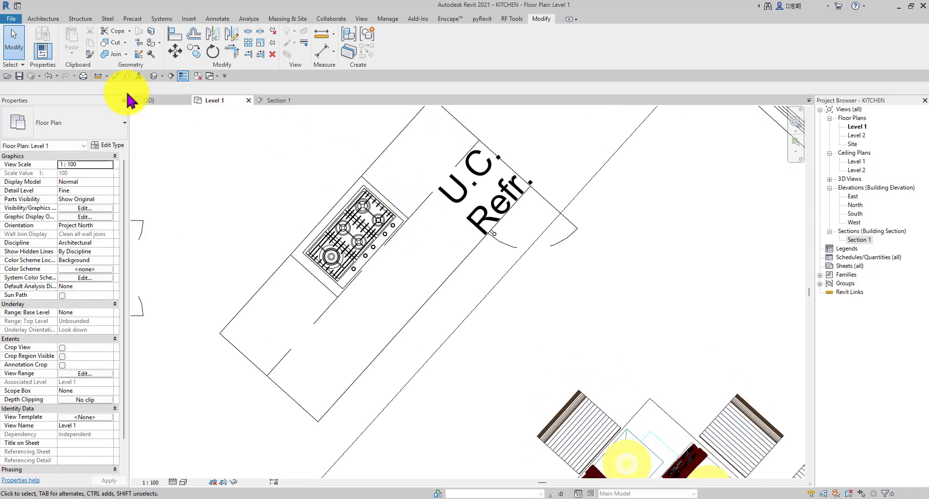
Create another in-place component in the Generic Models category with the default name, and start an extrusion in it
left_click(44, 19)
left_click(114, 51)
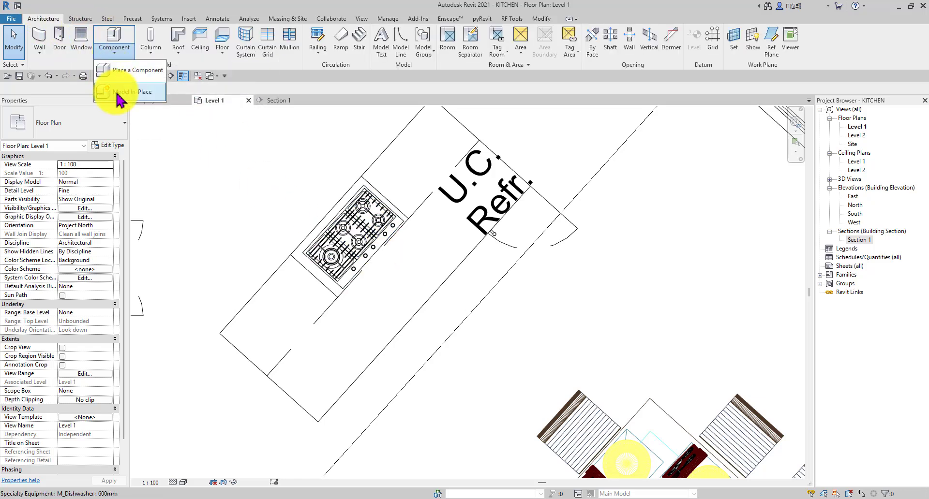
left_click(127, 92)
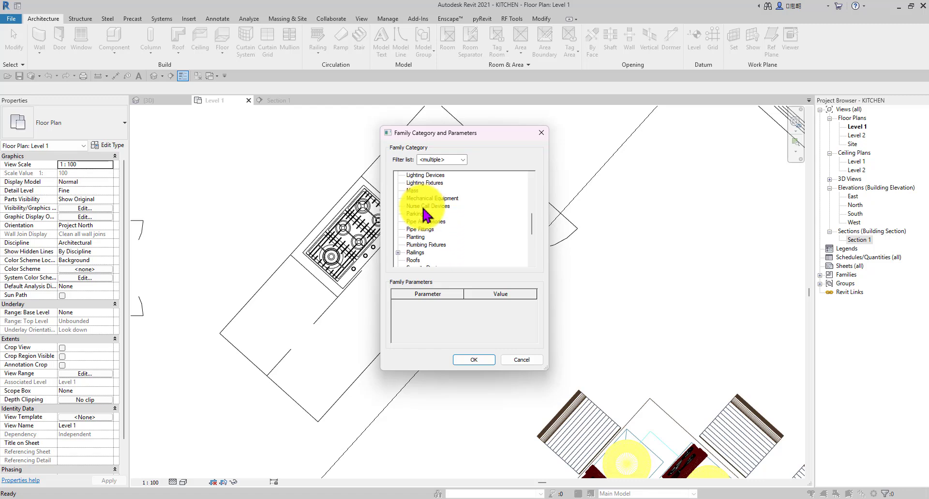
left_click(421, 214)
left_click(474, 359)
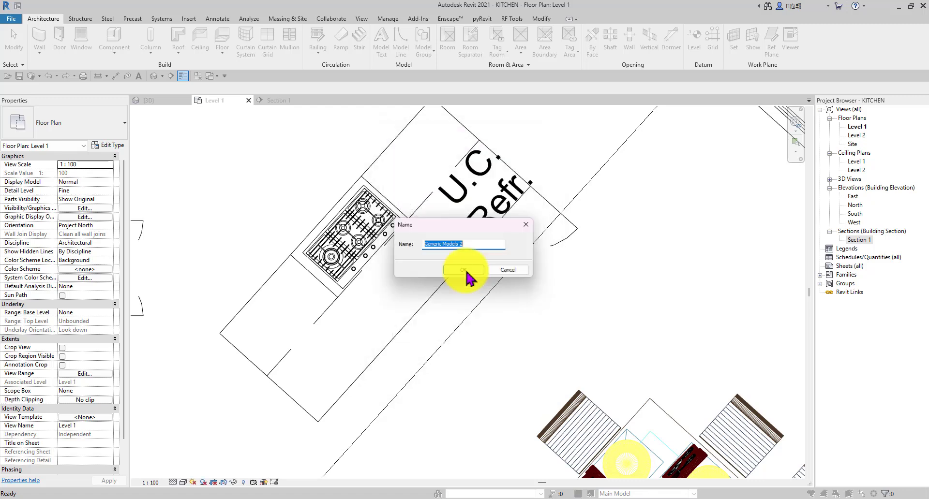
left_click(464, 271)
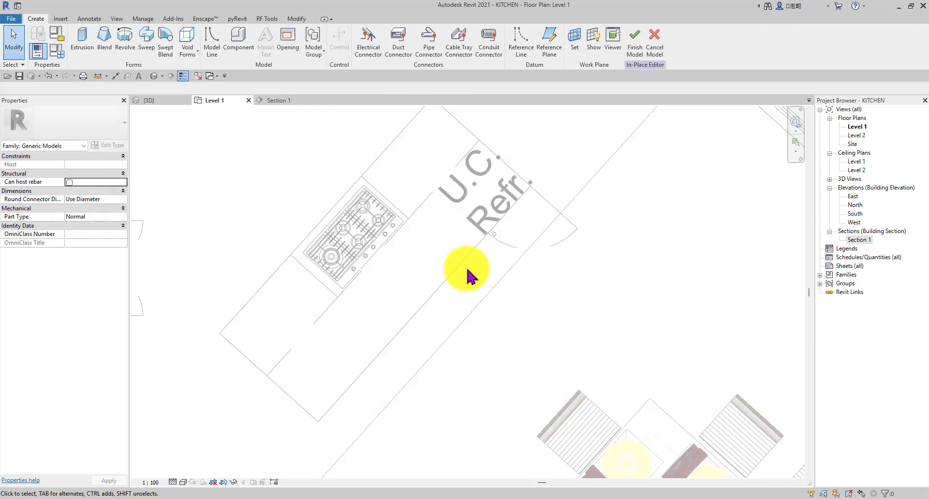
left_click(83, 37)
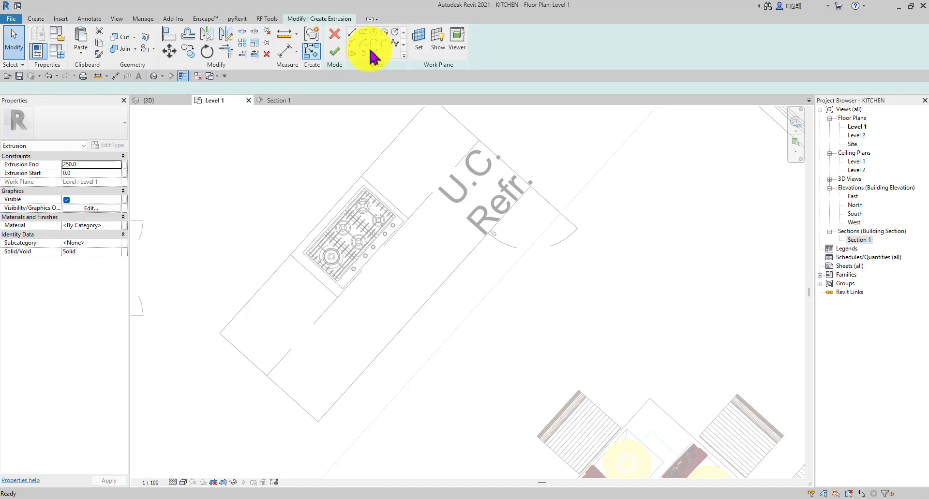
Set the extrusion's work plane in the 3D view by picking the upper face of the frame's bottom board
left_click(362, 32)
scroll(435, 198, "up", 4)
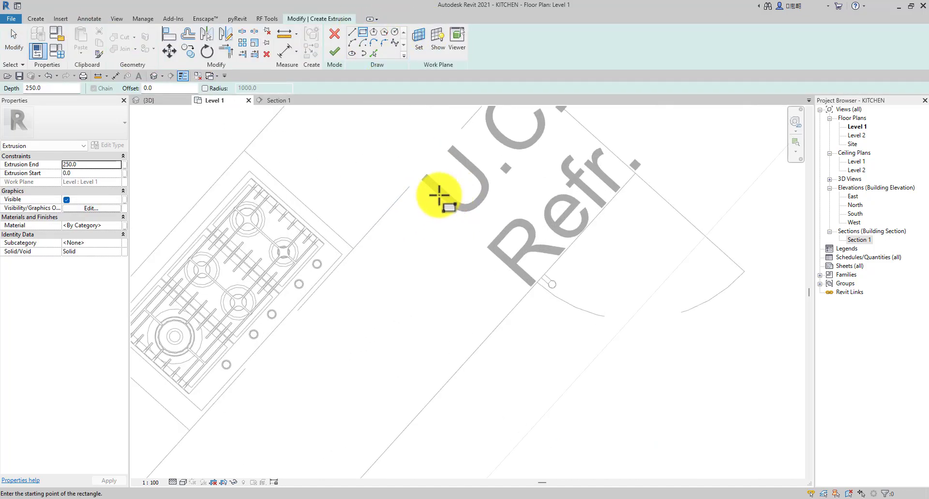
scroll(423, 190, "down", 2)
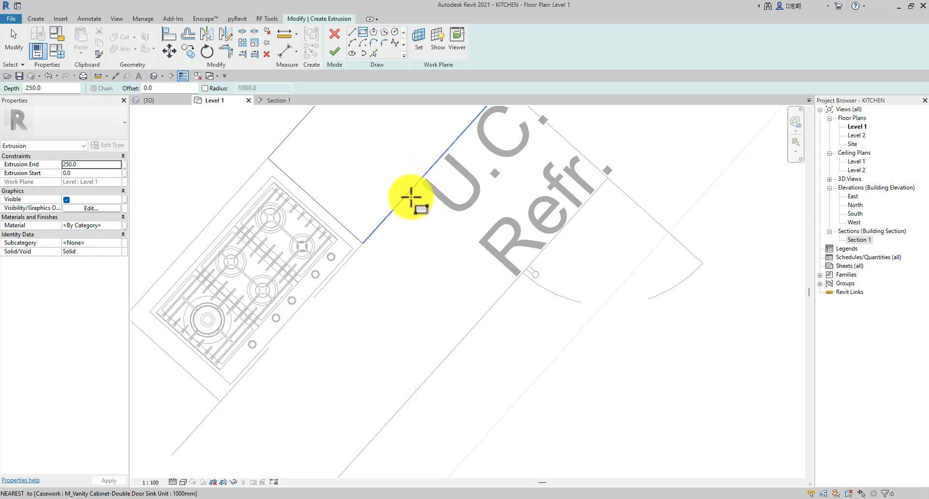
scroll(414, 192, "down", 2)
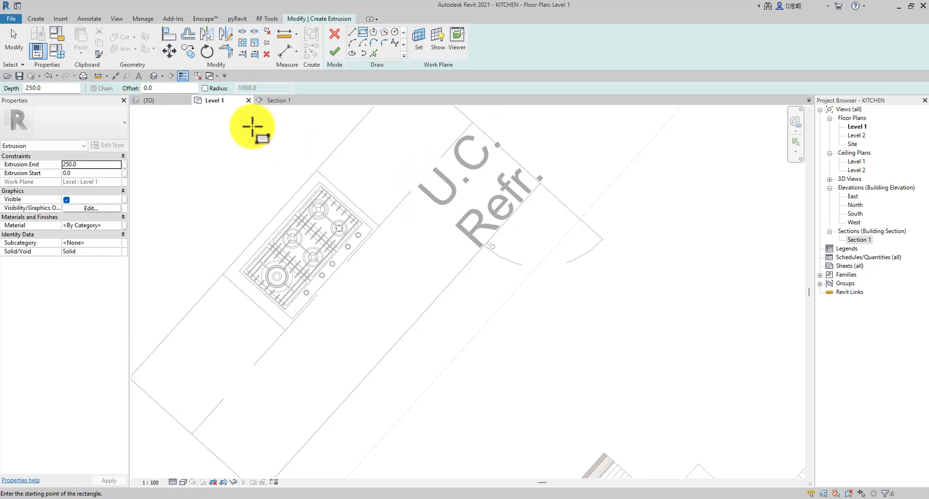
left_click(149, 101)
scroll(459, 314, "up", 5)
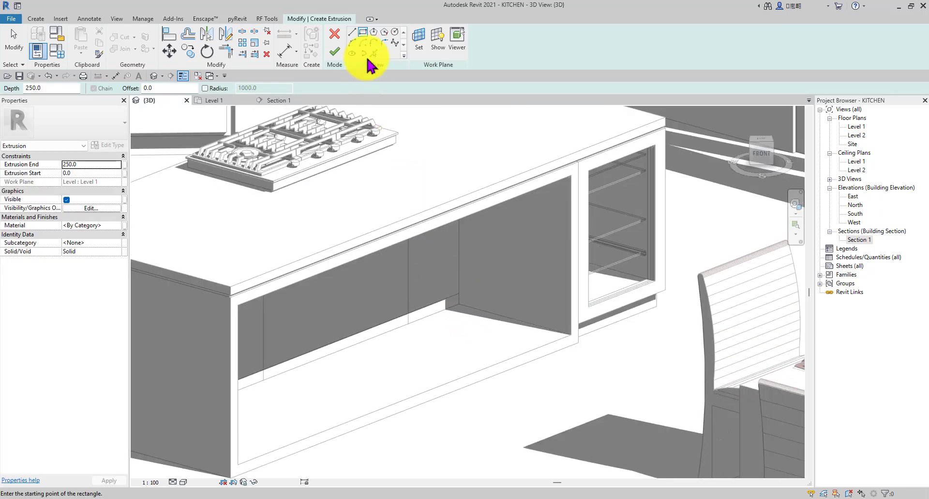
left_click(425, 45)
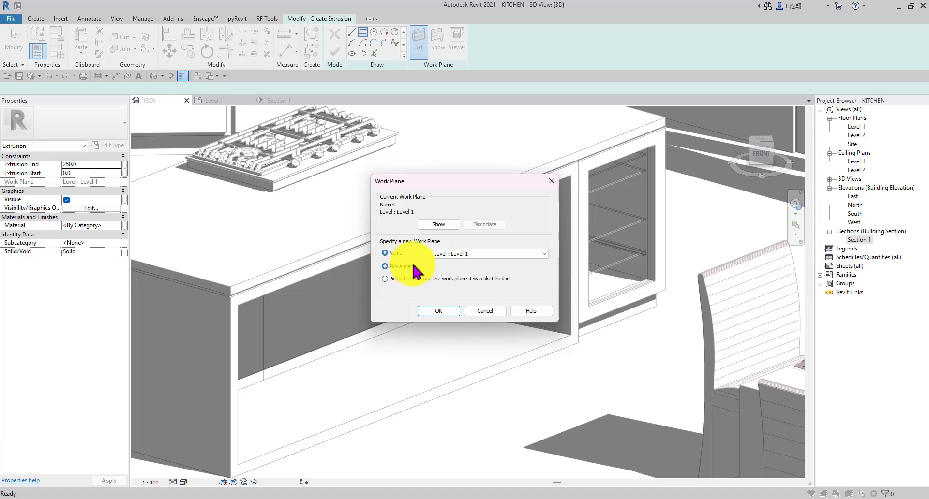
left_click(438, 311)
scroll(498, 363, "up", 3)
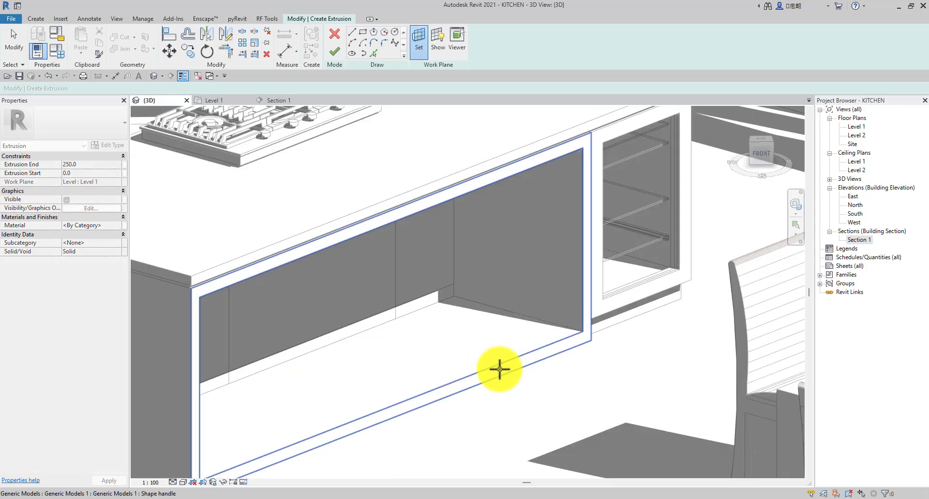
left_click(499, 363)
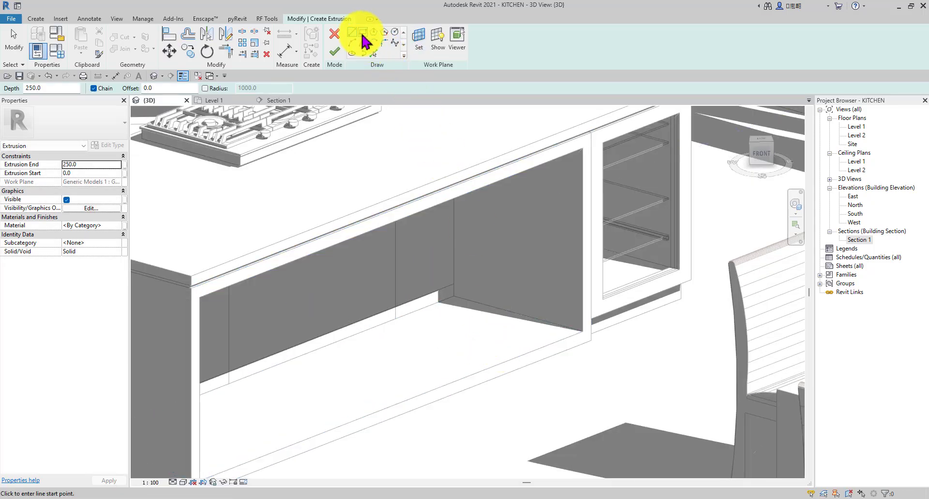
Sketch a small rectangle on the frame's bottom board, starting from the inner back corner beside the beverage center
left_click(363, 33)
scroll(471, 298, "up", 3)
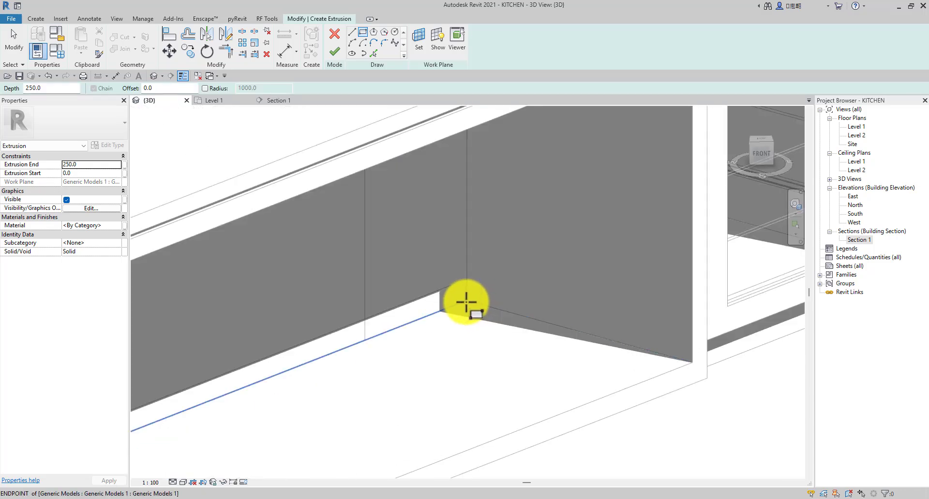
left_click(464, 305)
scroll(464, 310, "up", 2)
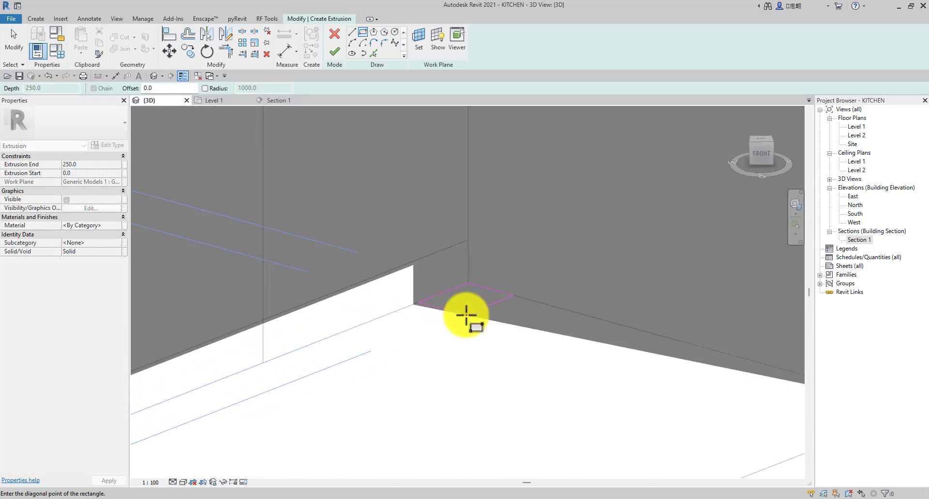
left_click(466, 315)
Set both sides of the rectangle to 50 mm and return to the Level 1 plan
left_click(505, 305)
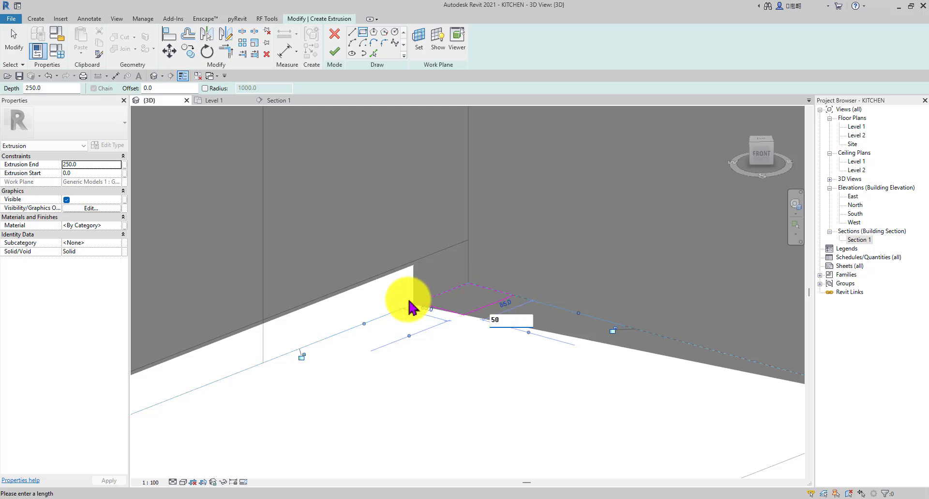
key("Return")
left_click(426, 308)
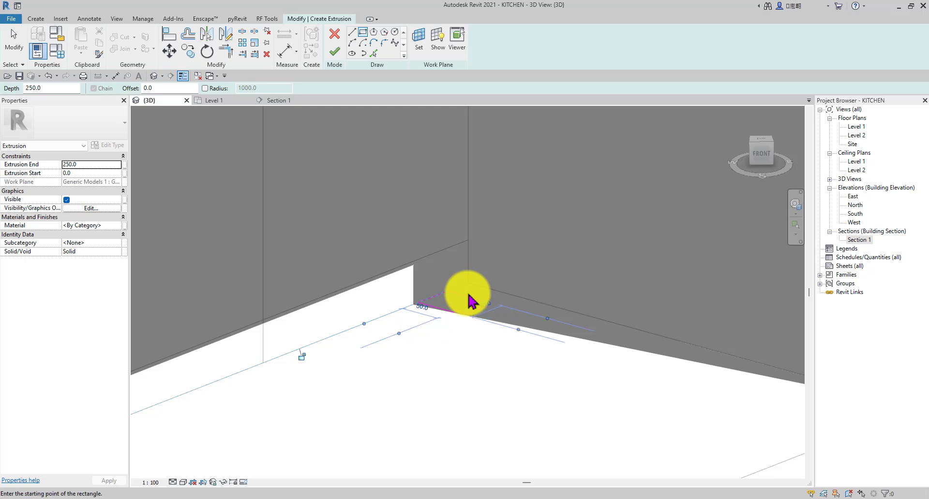
scroll(474, 310, "down", 2)
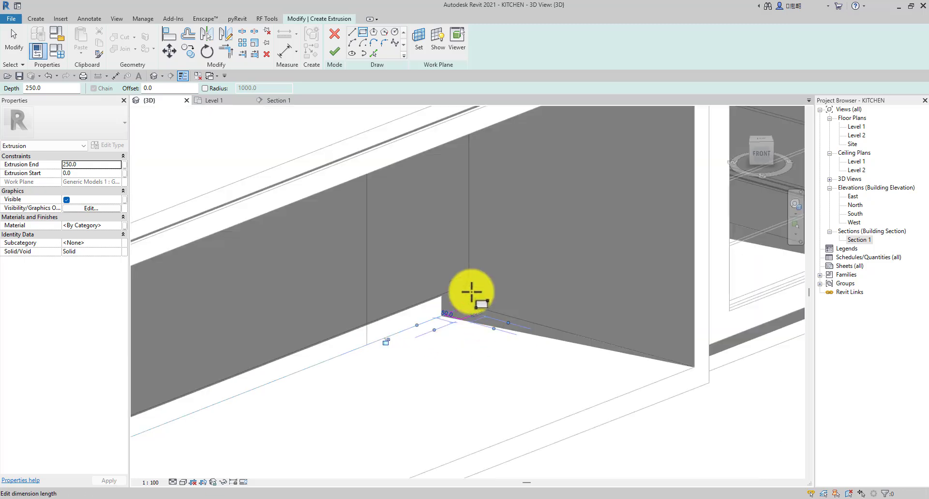
left_click(218, 100)
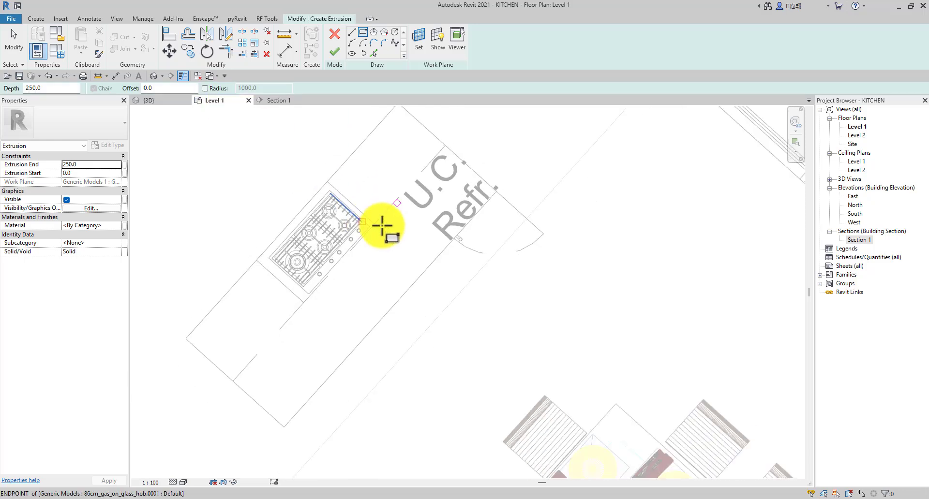
scroll(416, 204, "up", 5)
key("Escape")
key("Escape")
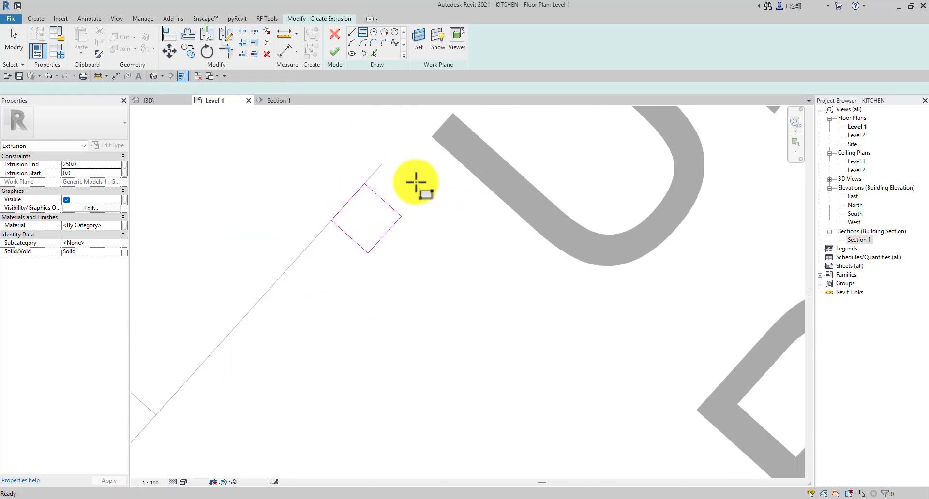
Try scaling the whole square profile numerically by a factor of 10 from its corner, and undo the scaling
left_click_drag(441, 170, 285, 310)
scroll(433, 180, "down", 3)
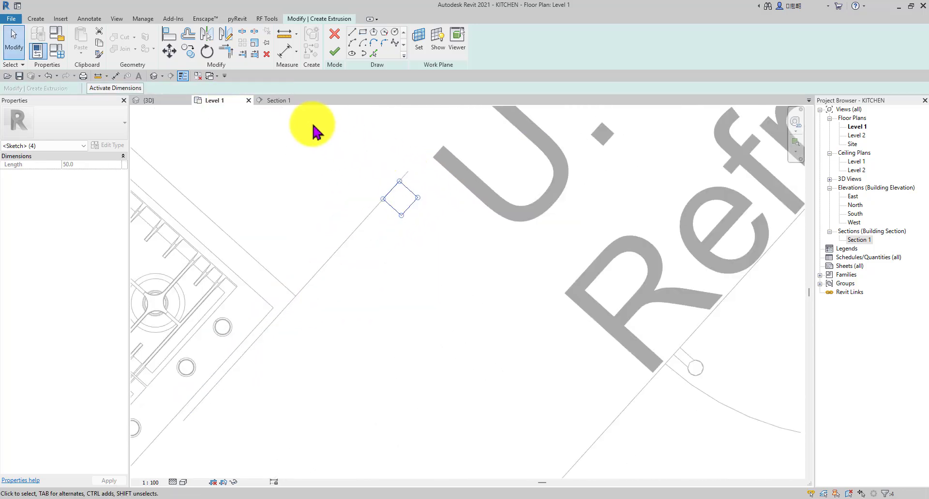
left_click(254, 43)
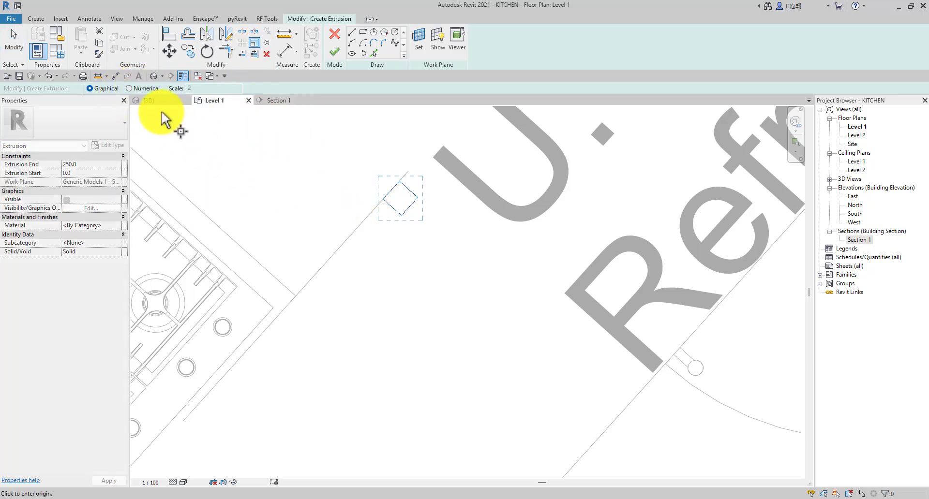
left_click(130, 88)
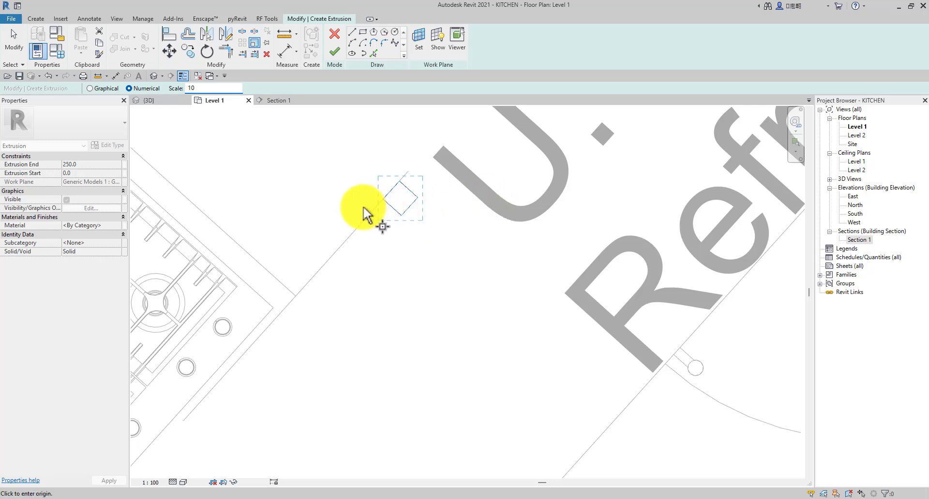
left_click(382, 197)
scroll(384, 203, "down", 3)
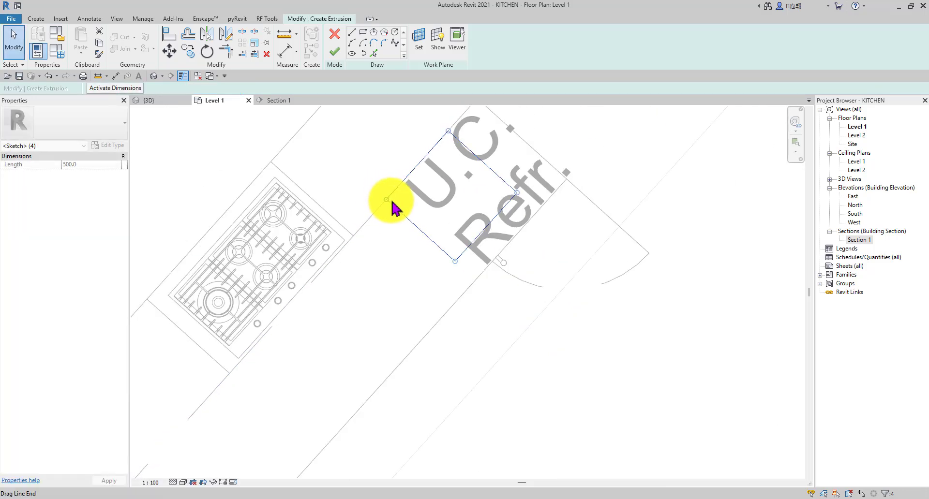
middle_click_drag(356, 170, 350, 181)
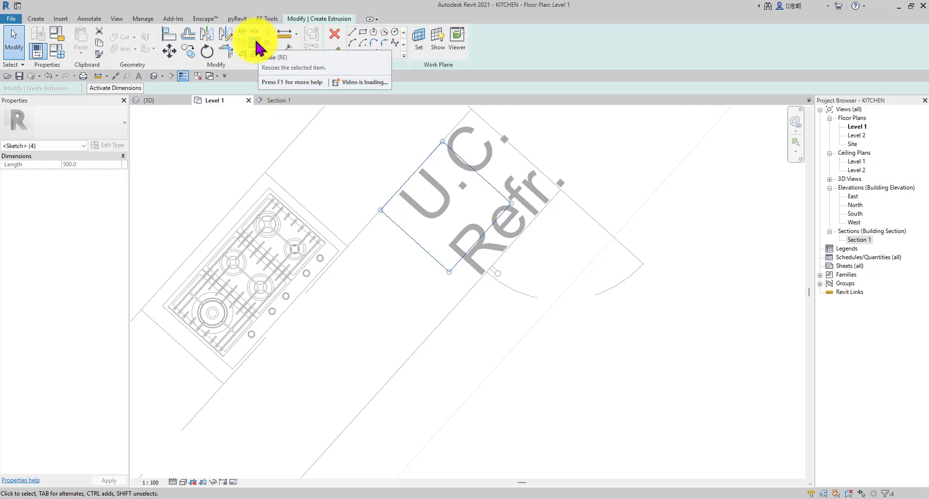
key("ctrl+z")
scroll(393, 194, "up", 1)
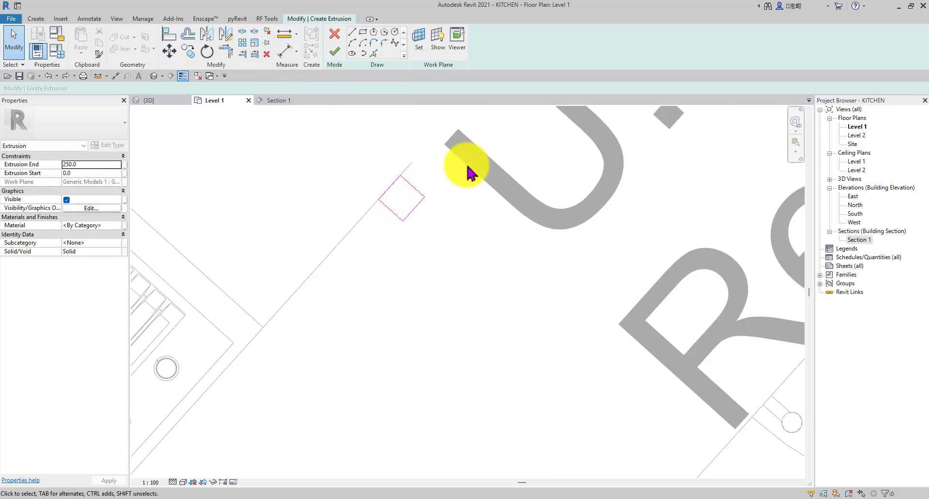
Finish the square profile's sketch to create a post with the default 250 mm extrusion depth
left_click_drag(468, 169, 307, 280)
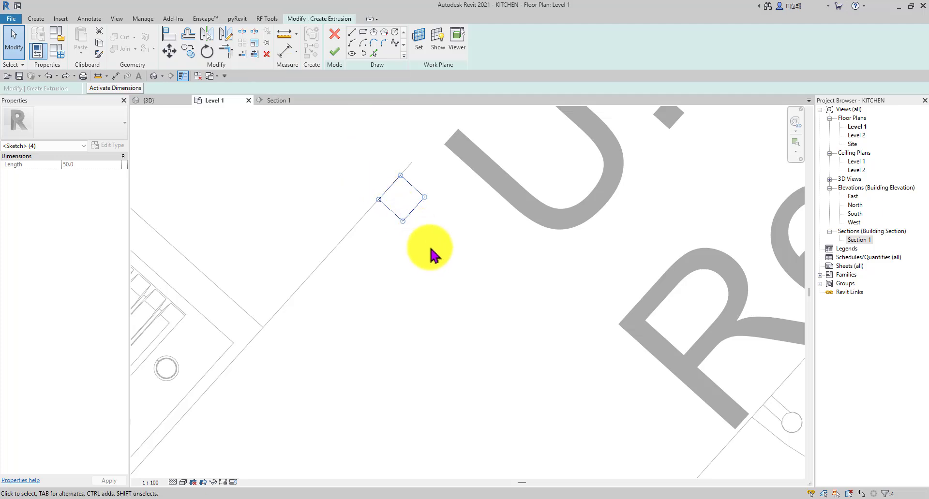
left_click(432, 265)
left_click(333, 56)
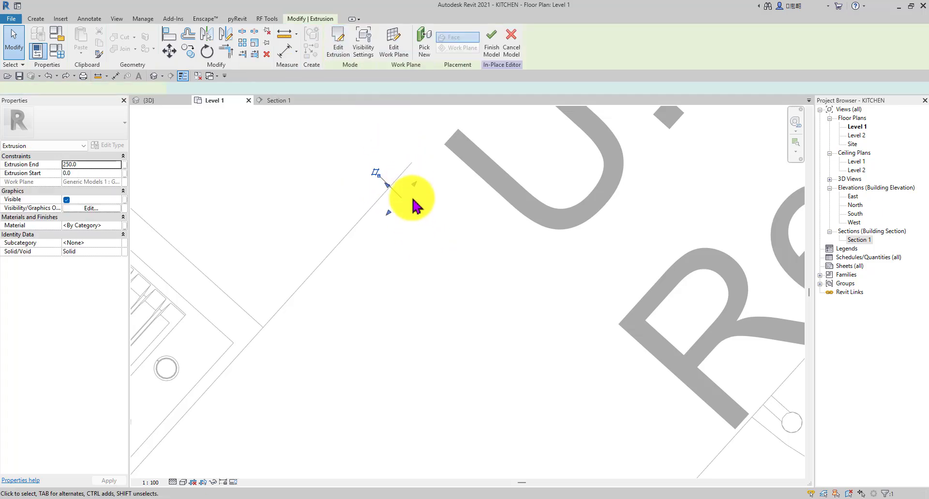
Array the post as 10 grouped items along the island, with the last one about 2140 mm from the first
scroll(404, 215, "up", 2)
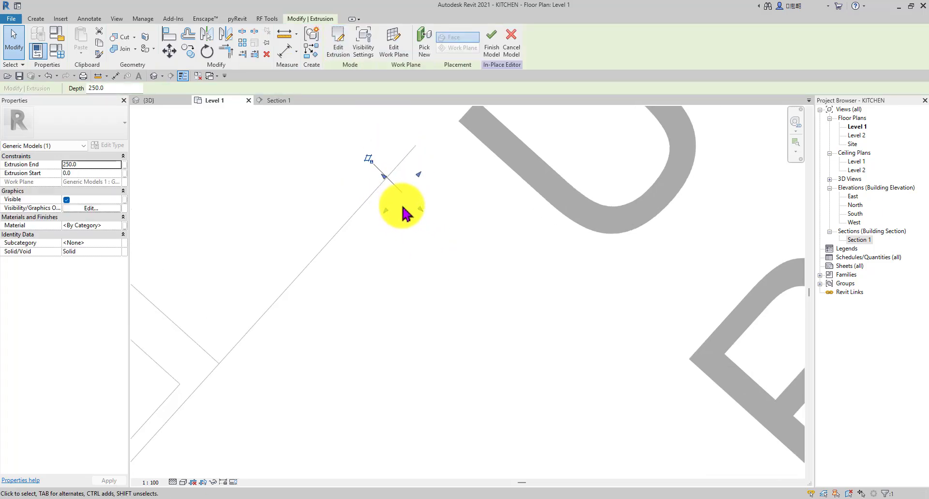
left_click(244, 44)
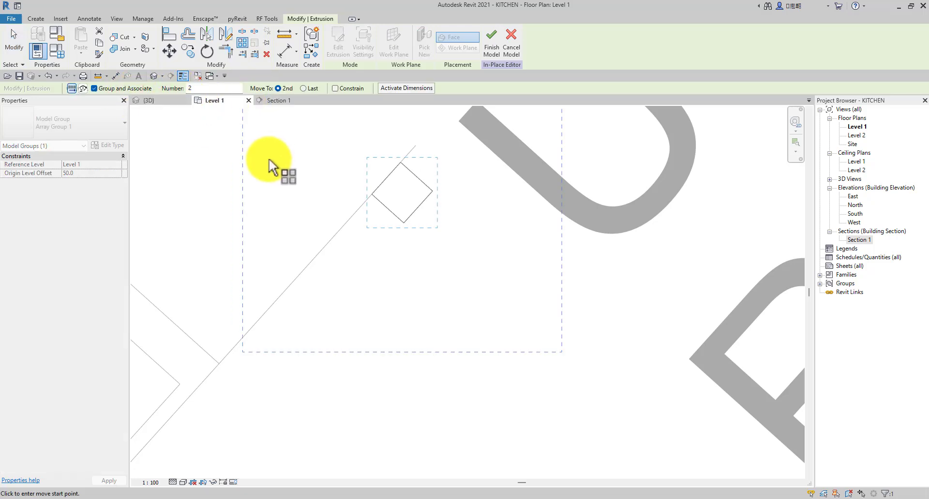
left_click(303, 88)
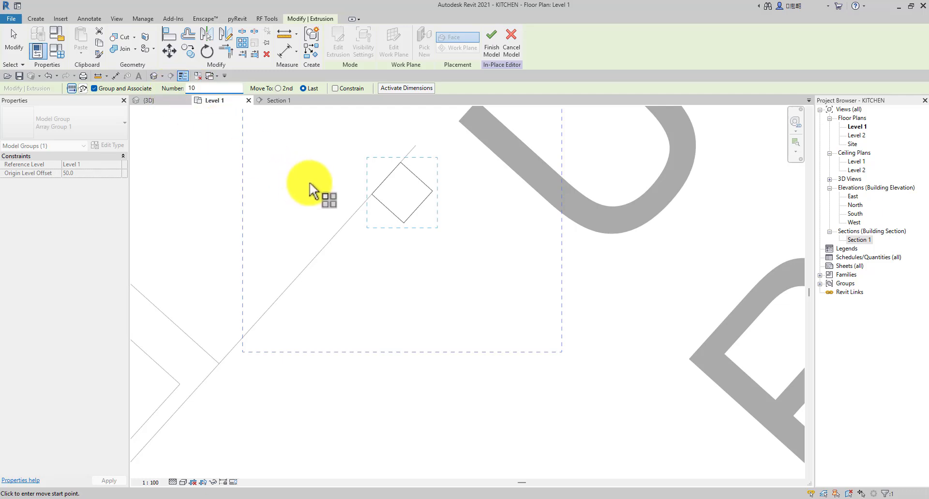
scroll(373, 201, "down", 3)
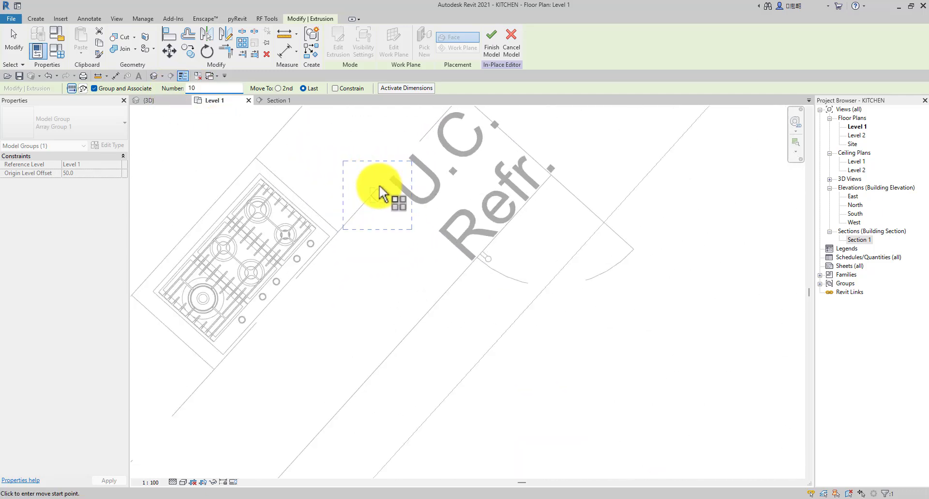
scroll(374, 203, "down", 2)
left_click(306, 136)
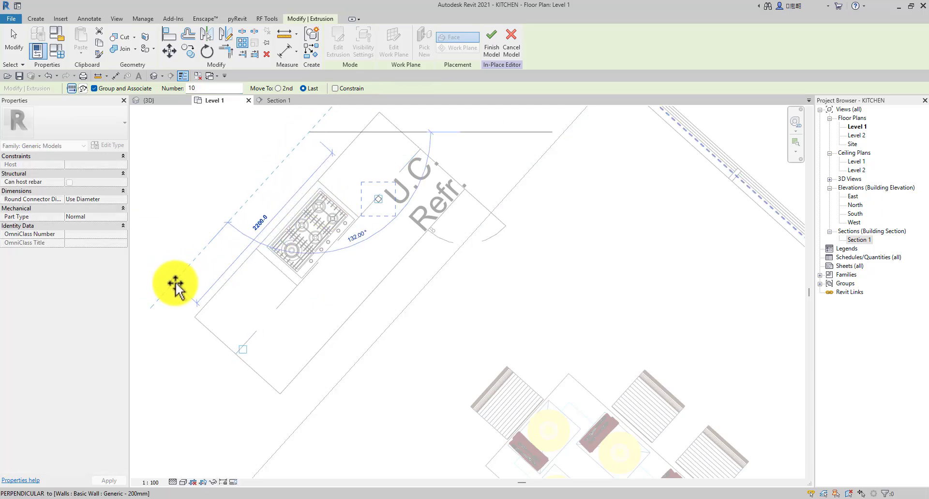
scroll(175, 283, "up", 2)
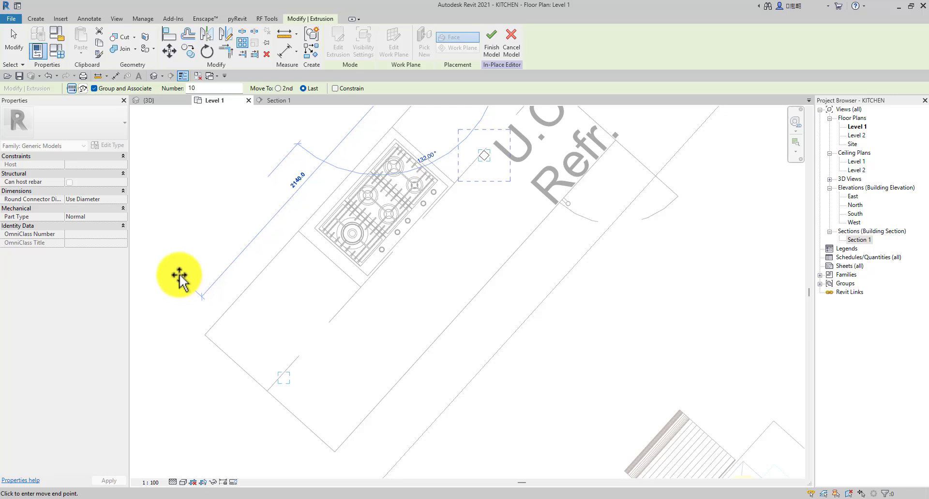
left_click(179, 278)
scroll(452, 220, "up", 2)
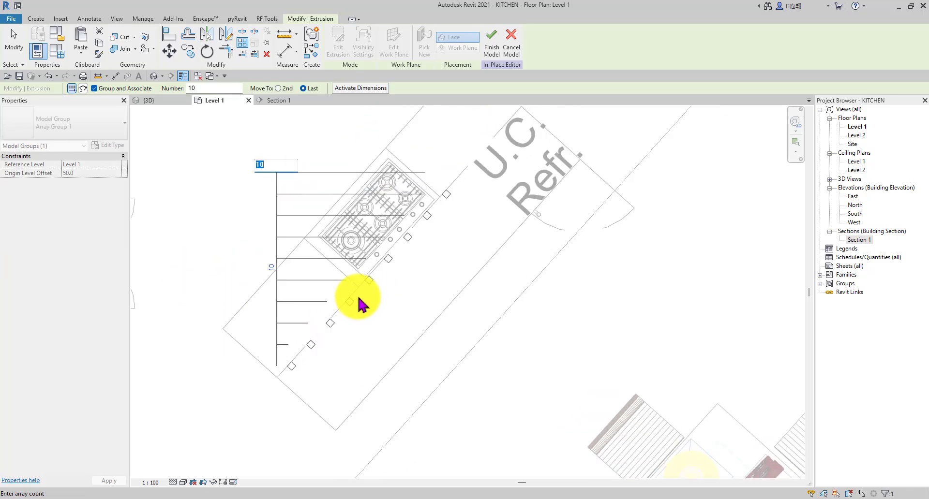
Set the post array's count to 15 and accept the identical-geometry warning
scroll(466, 190, "down", 2)
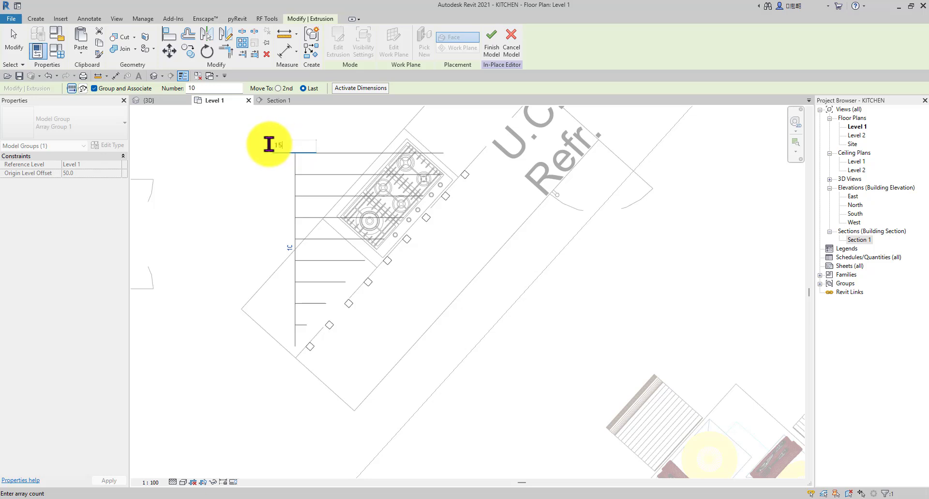
key("Return")
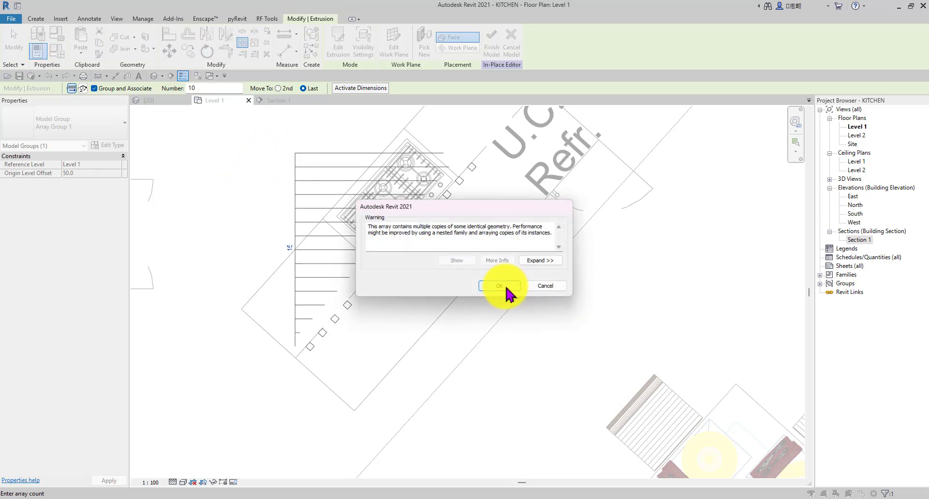
left_click(500, 286)
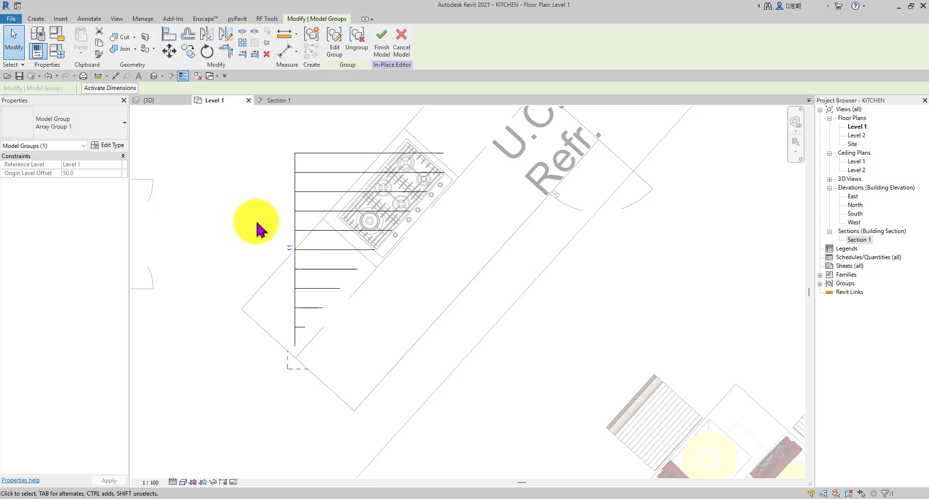
Set the post array's count to 10
left_click(301, 243)
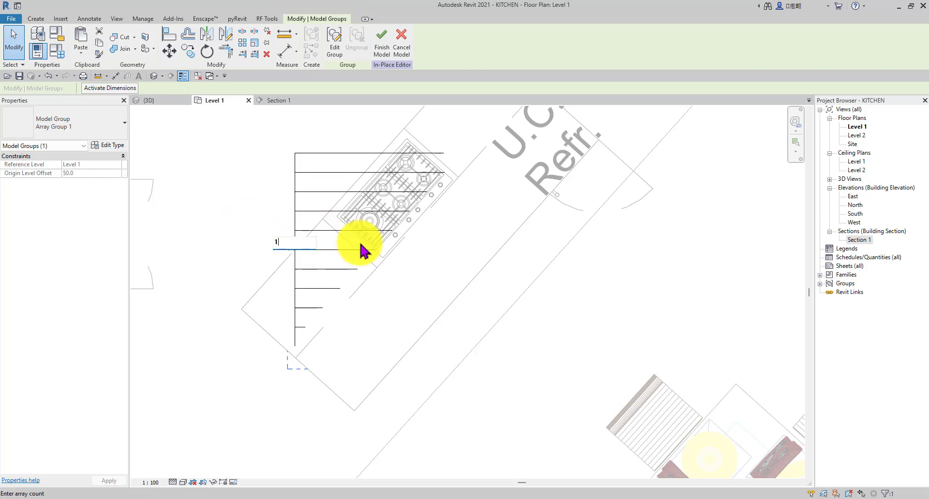
key("Return")
scroll(249, 207, "down", 2)
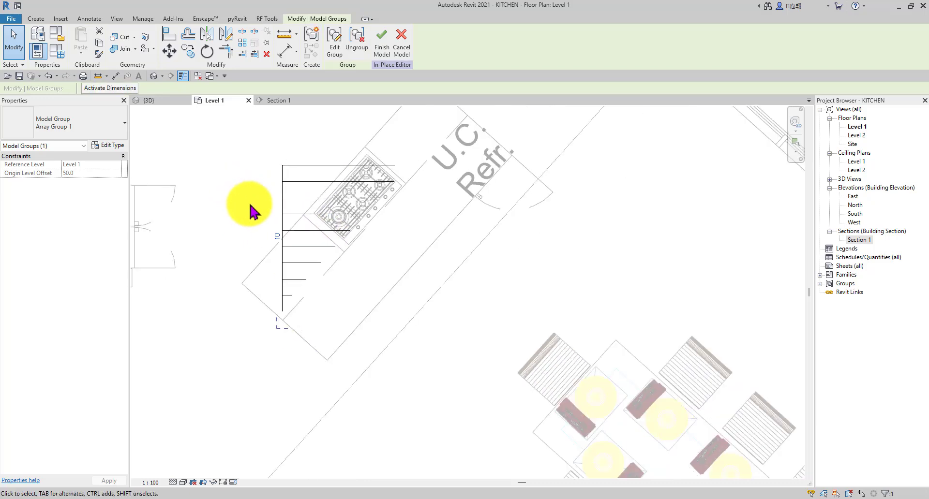
Finish the in-place post model and show it in the 3D view
left_click(384, 56)
scroll(390, 114, "down", 2)
left_click(160, 102)
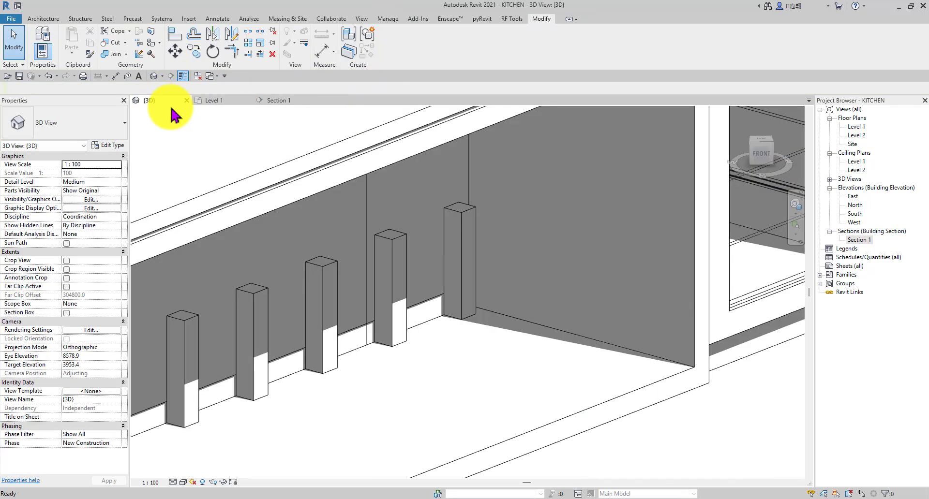
Open the island's in-place post model for editing in the Section 1 view
mouse_move(172, 110)
middle_mouse_down("shift")
mouse_move(369, 253)
mouse_move(373, 317)
mouse_move(325, 303)
mouse_move(401, 305)
mouse_move(334, 292)
middle_mouse_up("shift")
left_click(341, 289)
scroll(342, 276, "down", 3)
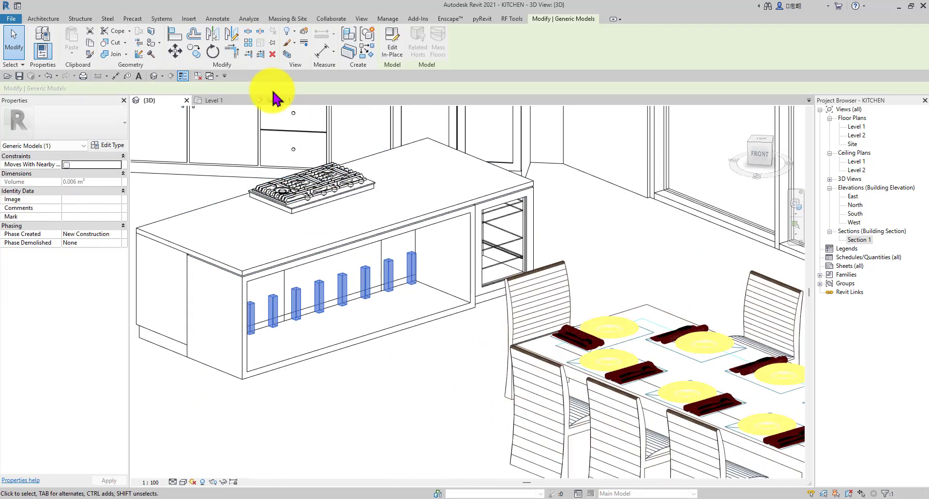
left_click(278, 100)
scroll(377, 262, "up", 5)
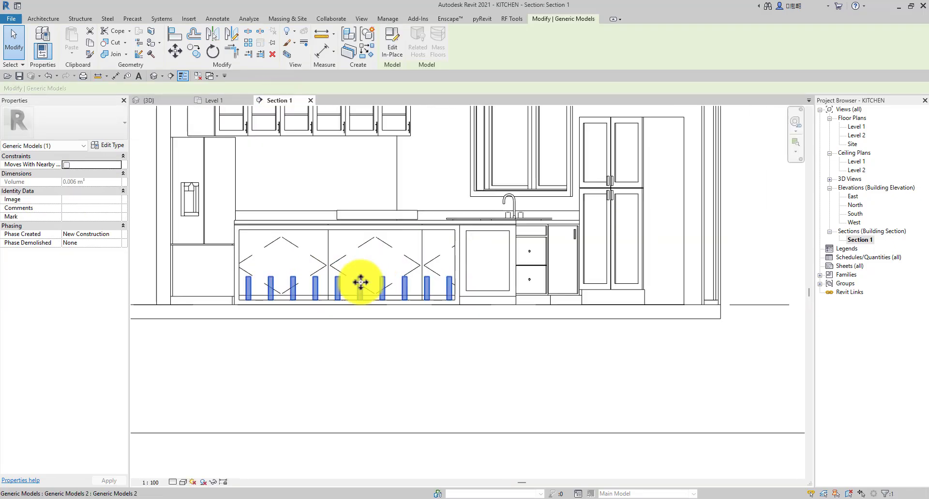
scroll(368, 283, "down", 4)
left_click(566, 262)
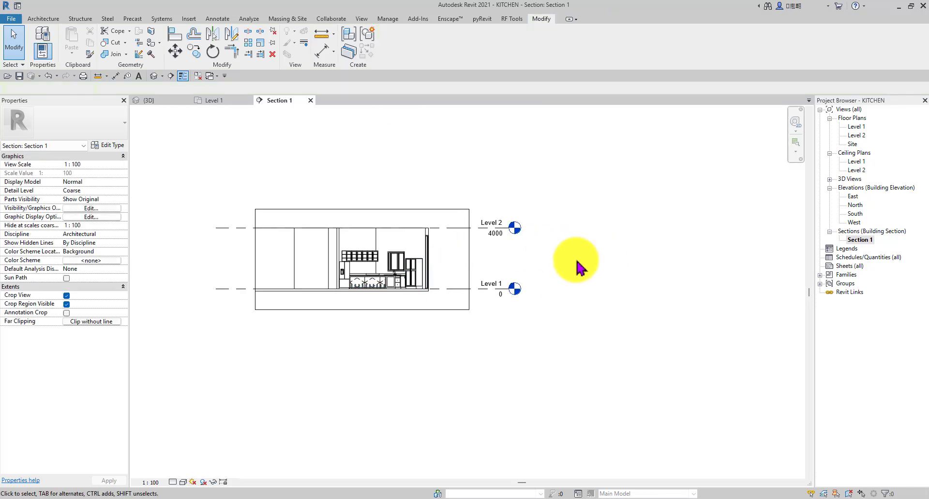
scroll(438, 275, "up", 4)
left_click(426, 305)
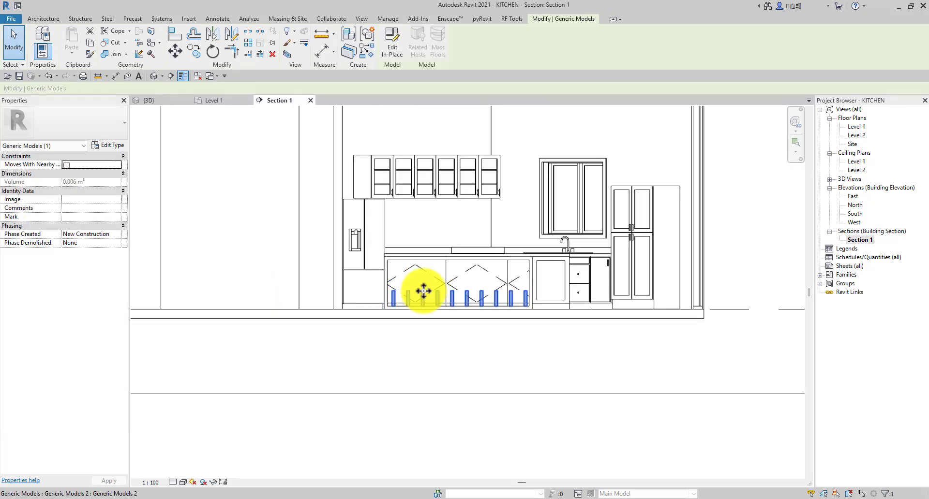
left_click(389, 42)
scroll(473, 294, "up", 2)
scroll(473, 296, "up", 1)
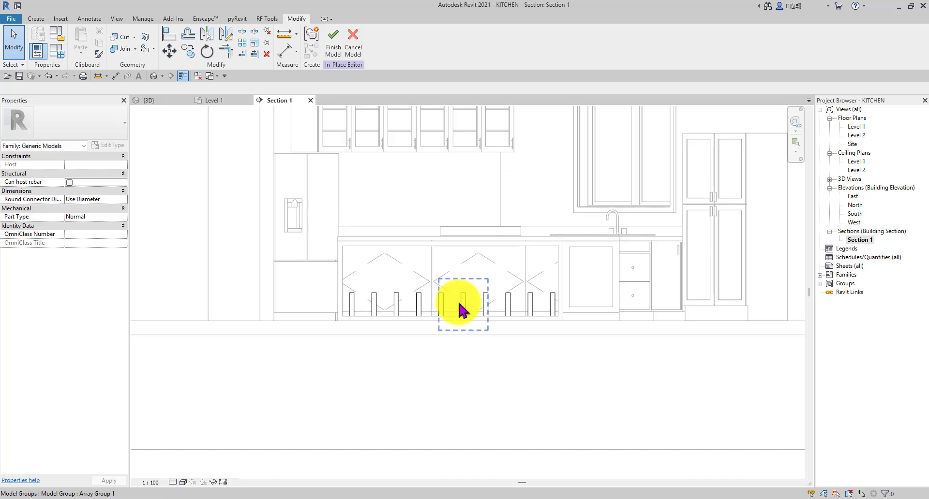
Set the post array's count to 15 and dismiss the identical-geometry warning
left_click(460, 301)
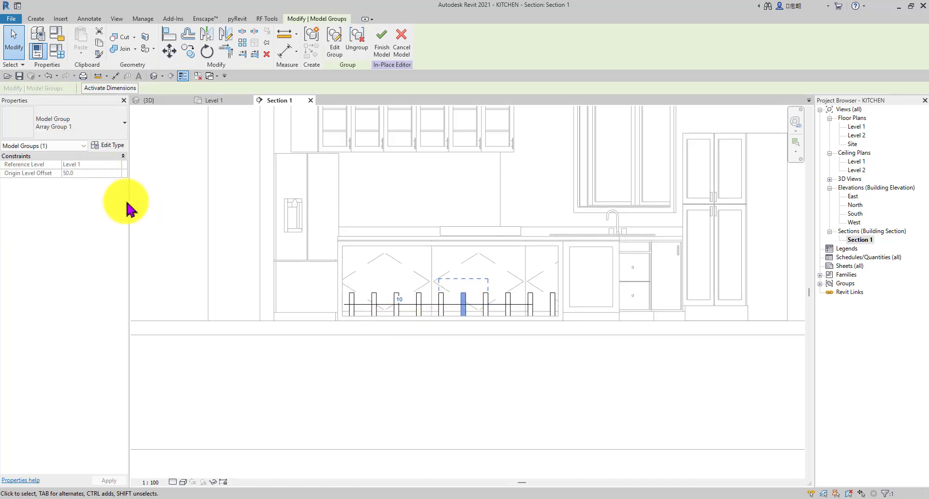
left_click(434, 305)
mouse_move(433, 299)
left_mouse_down()
mouse_move(434, 283)
mouse_move(429, 297)
left_mouse_up()
scroll(427, 295, "up", 5)
left_click(382, 300)
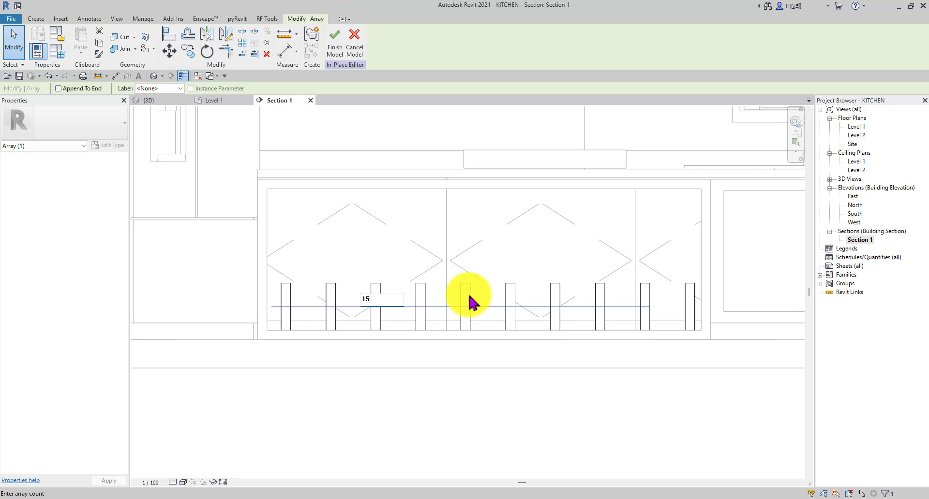
type("15")
key("Return")
scroll(438, 339, "down", 3)
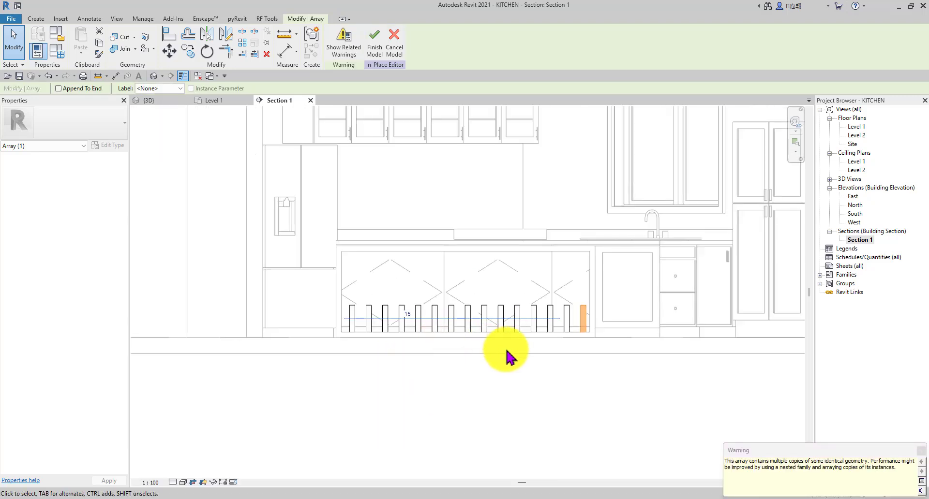
left_click(920, 450)
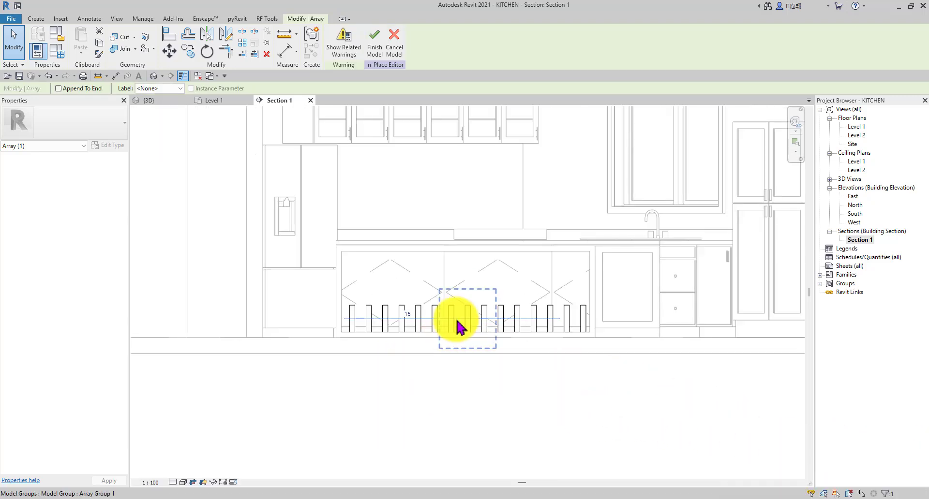
Open one post's array group for editing and set its extrusion end to 900 mm
scroll(488, 321, "up", 2)
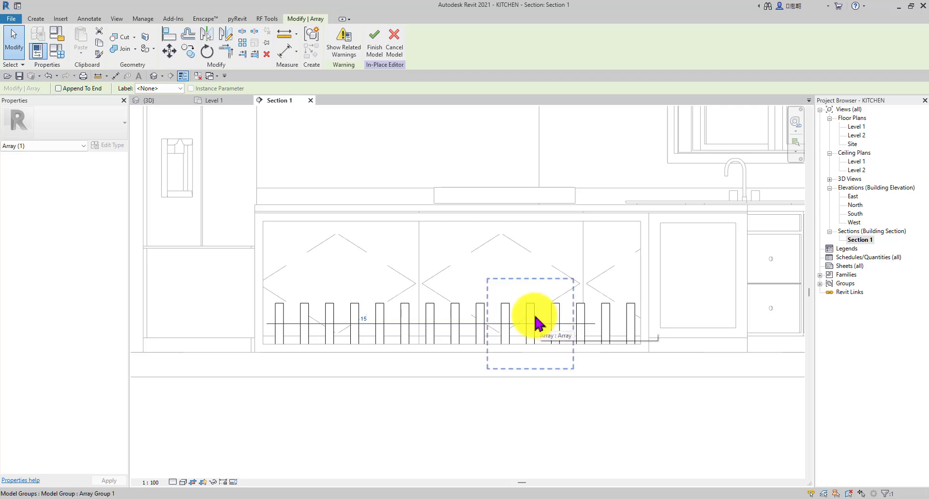
left_click(531, 322)
left_click(338, 43)
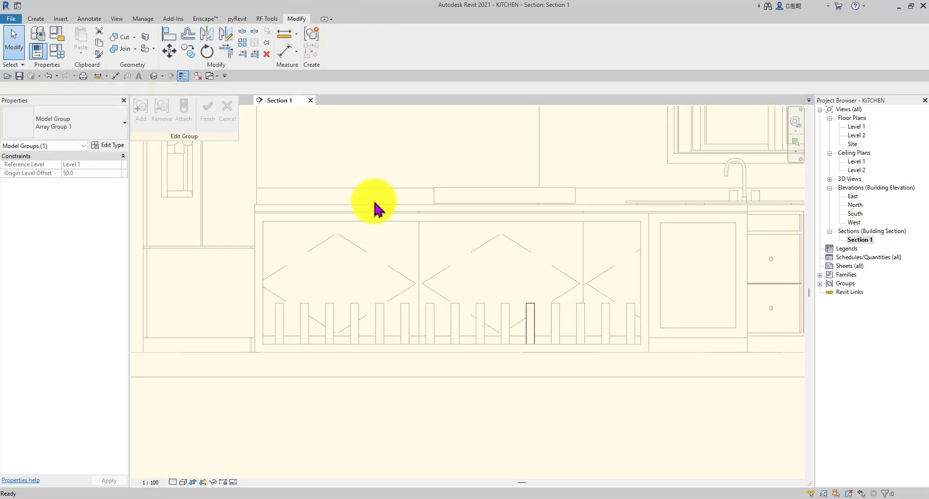
scroll(387, 314, "up", 2)
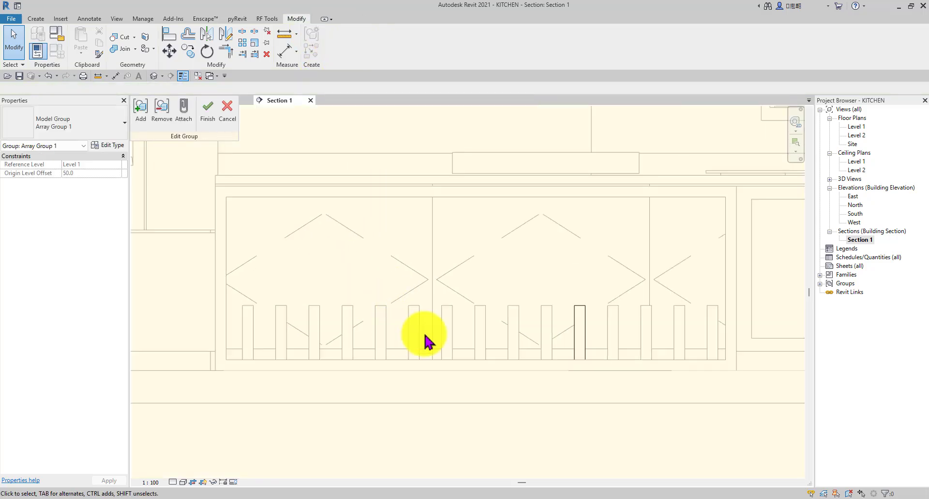
left_click(582, 331)
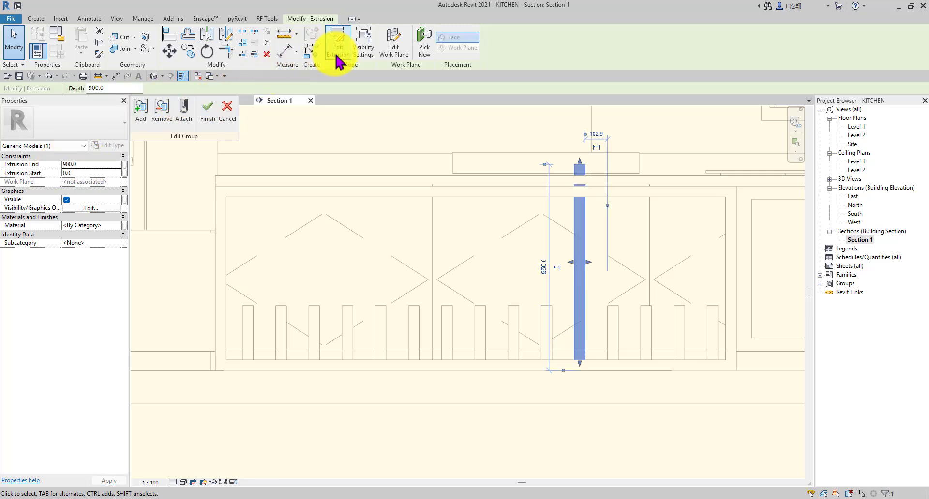
scroll(582, 171, "up", 2)
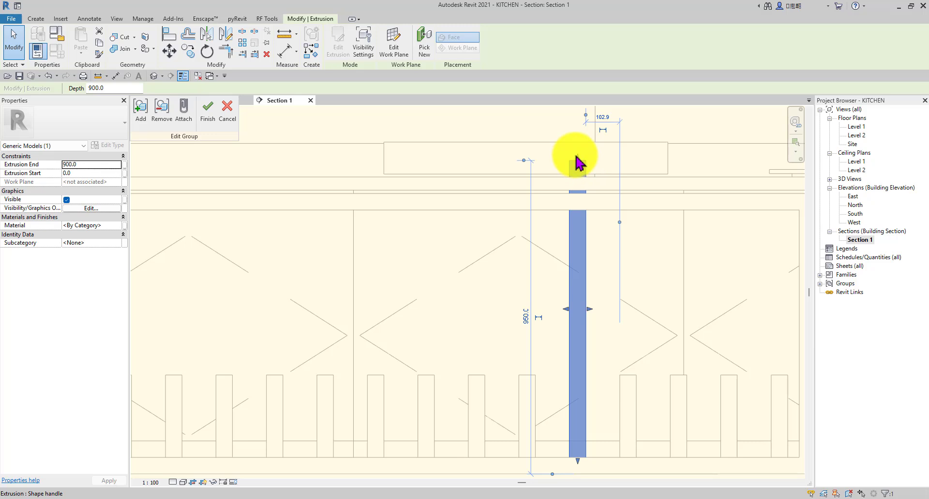
Lower the post's top to the frame's underside, at an extrusion end of about 753 mm, and finish the group and in-place model
left_click_drag(576, 157, 576, 209)
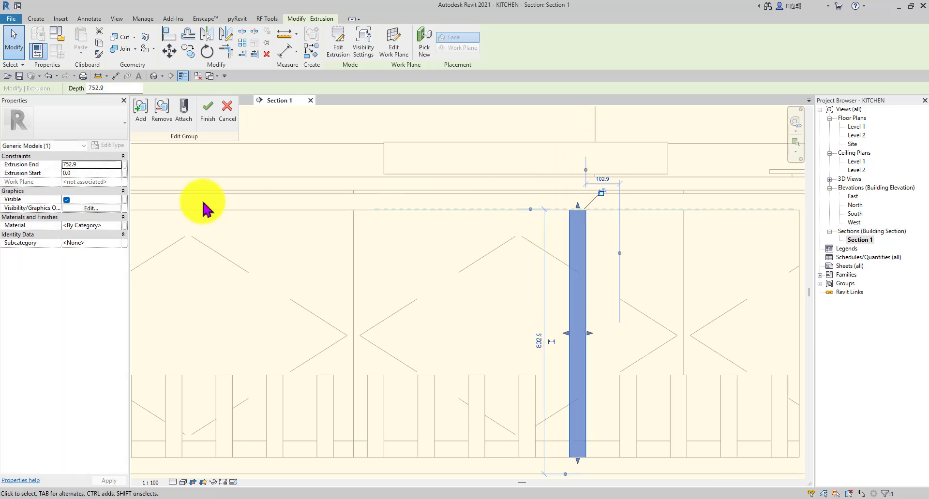
scroll(425, 213, "down", 2)
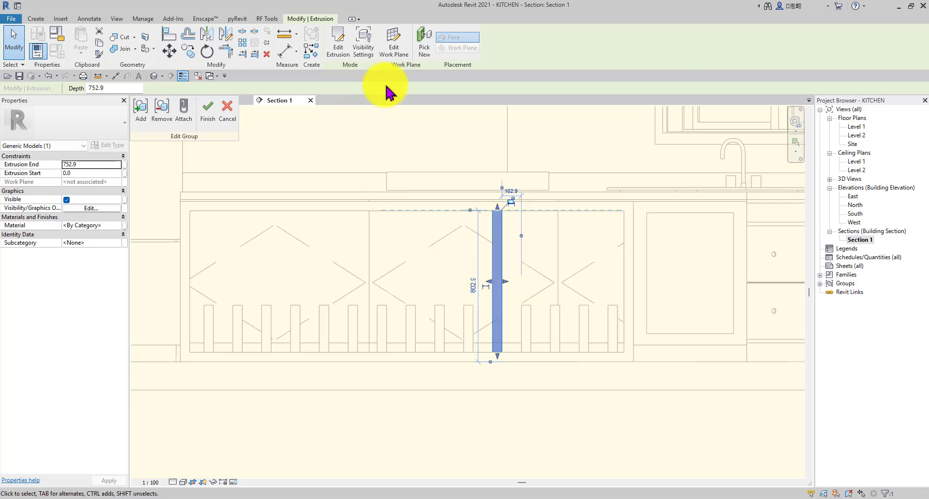
left_click(387, 130)
scroll(415, 186, "up", 3)
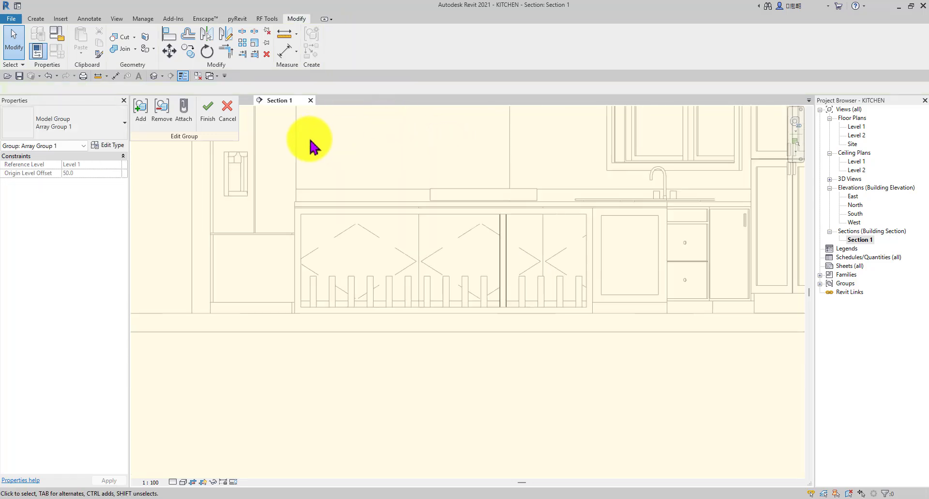
left_click(209, 112)
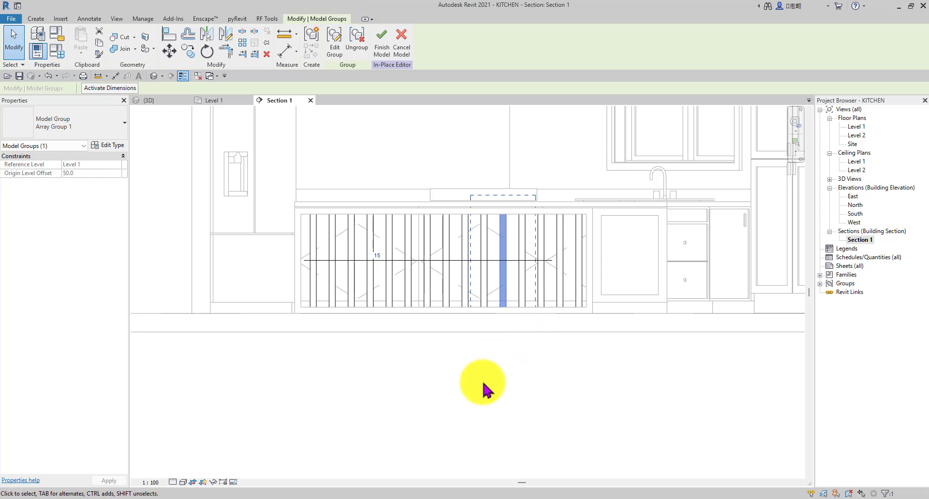
left_click(454, 345)
scroll(459, 329, "down", 2)
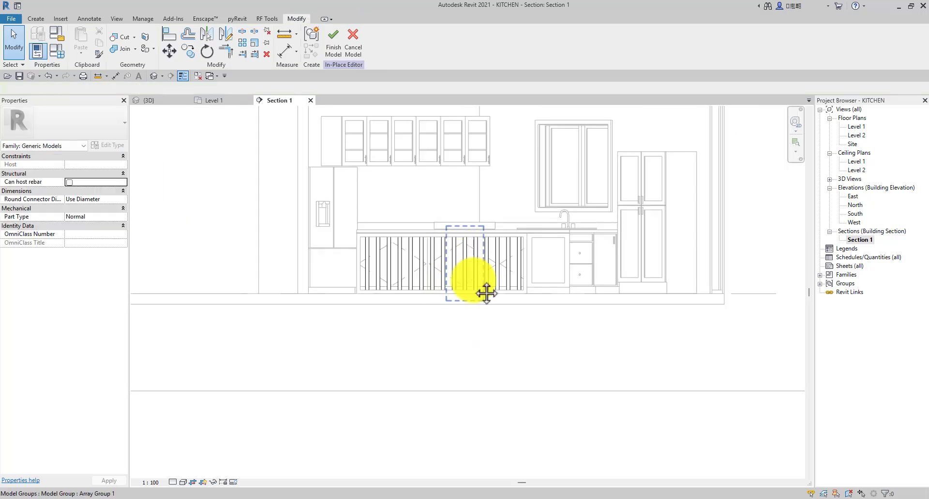
left_click(337, 51)
Examine the island's posts and frame from several angles in the 3D view
scroll(483, 268, "down", 2)
middle_click_drag(456, 307, 483, 349)
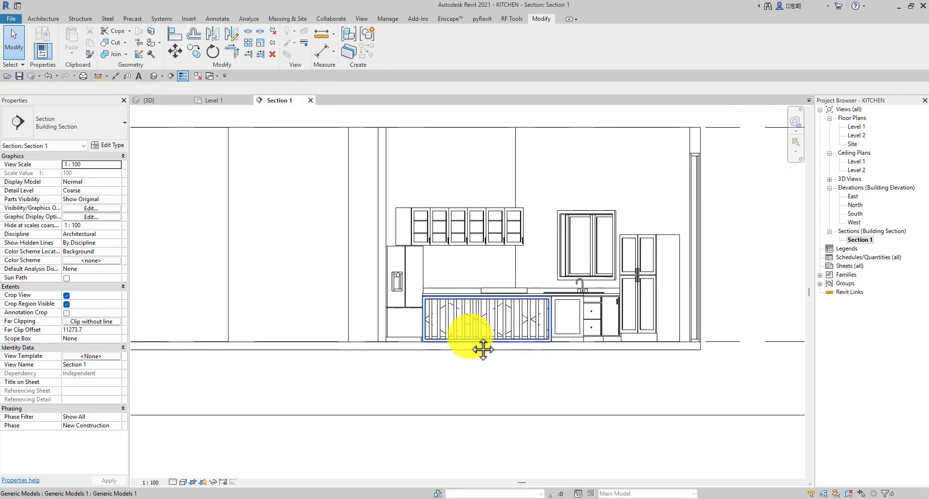
left_click(148, 100)
middle_click_drag(275, 166, 328, 297, "shift")
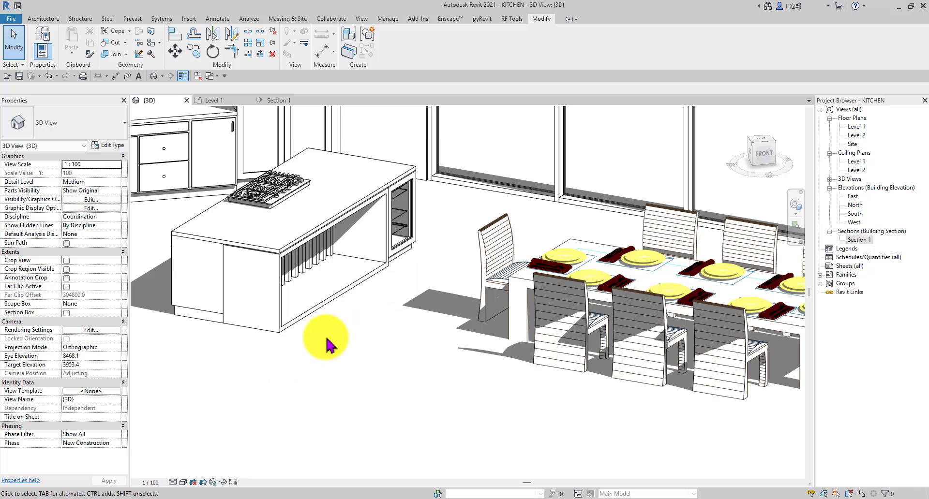
middle_click_drag(292, 368, 263, 332, "shift")
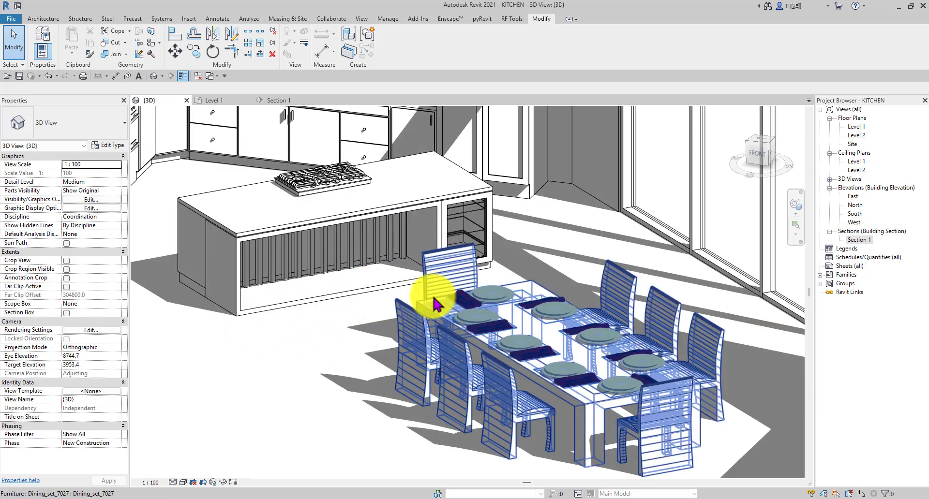
scroll(249, 315, "up", 2)
scroll(394, 266, "down", 3)
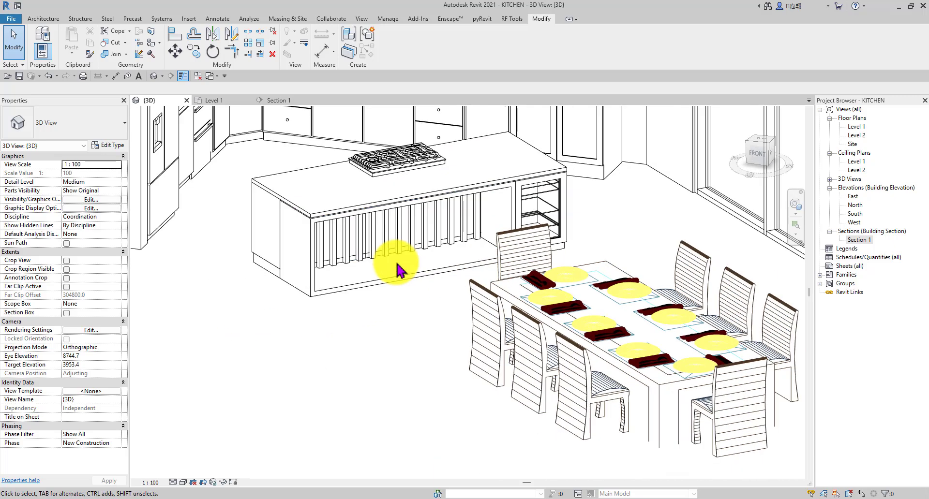
mouse_move(394, 266)
middle_mouse_down("shift")
mouse_move(379, 415)
mouse_move(398, 331)
middle_mouse_up("shift")
scroll(449, 334, "up", 3)
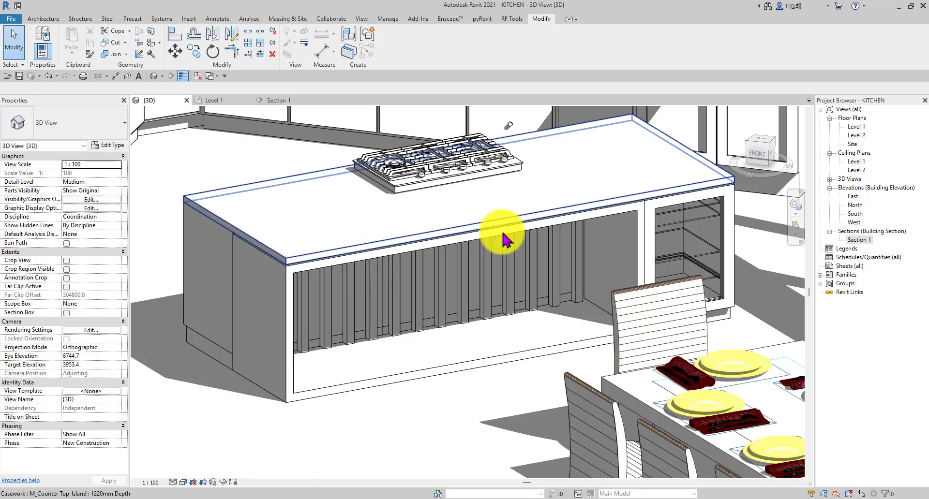
scroll(329, 181, "down", 3)
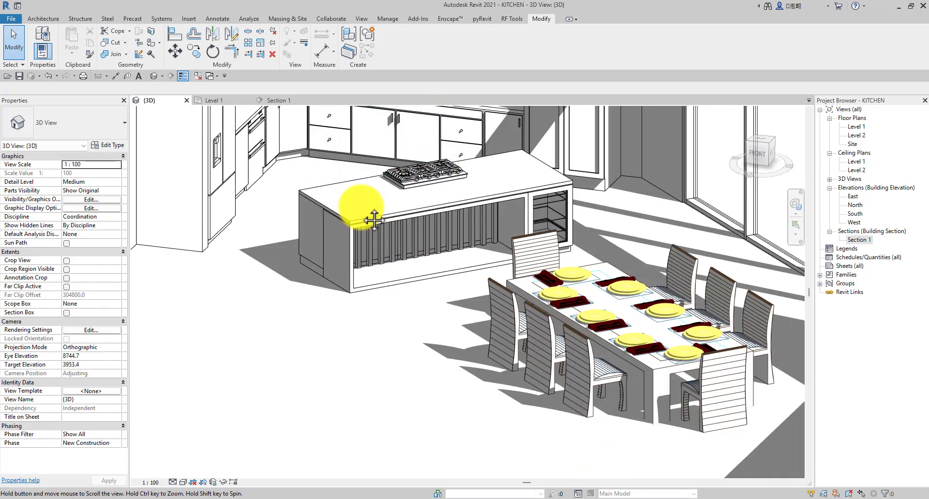
Draw a triangle of detail lines in the Demolished line style on the Level 1 plan, connecting sink, cooktop and refrigerator
left_click(214, 100)
scroll(394, 260, "down", 3)
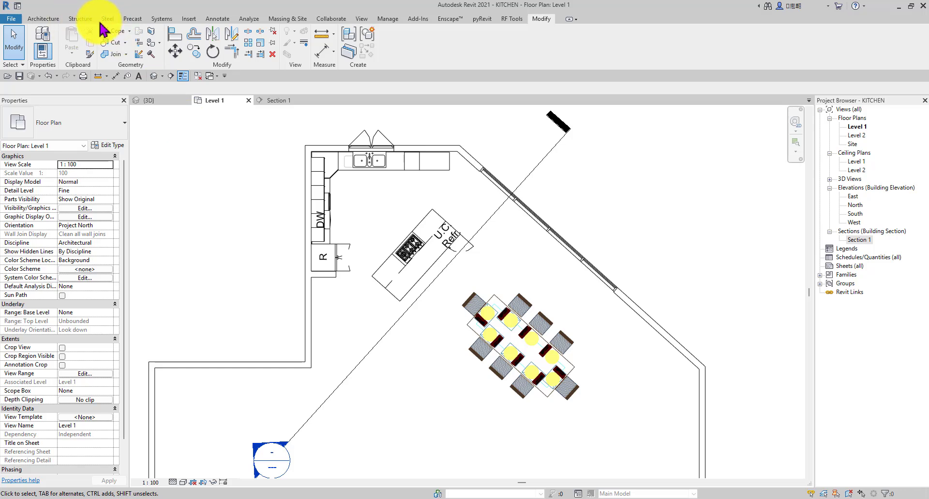
key("d")
key("l")
scroll(353, 172, "up", 4)
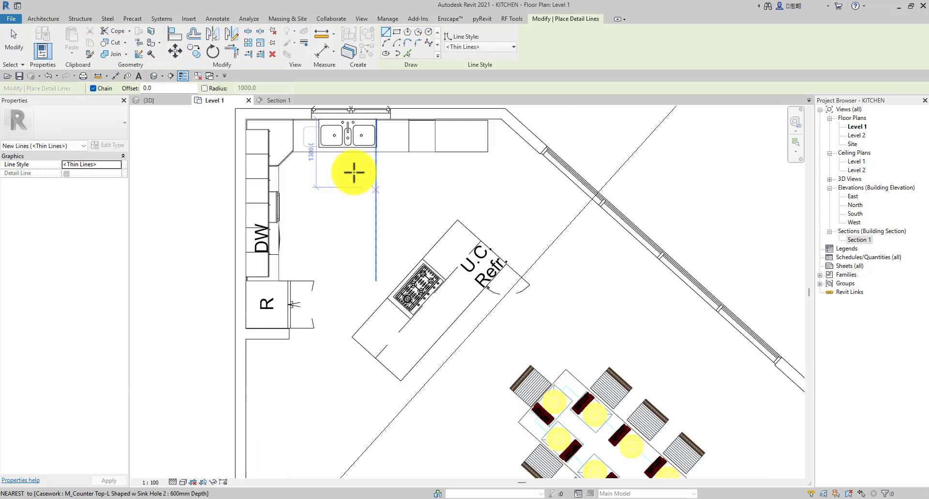
left_click(462, 49)
left_click(472, 84)
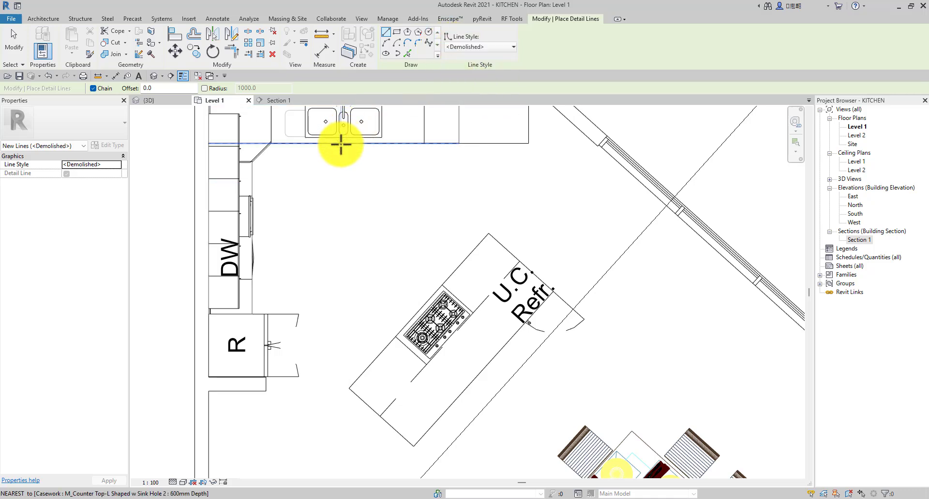
left_click(368, 129)
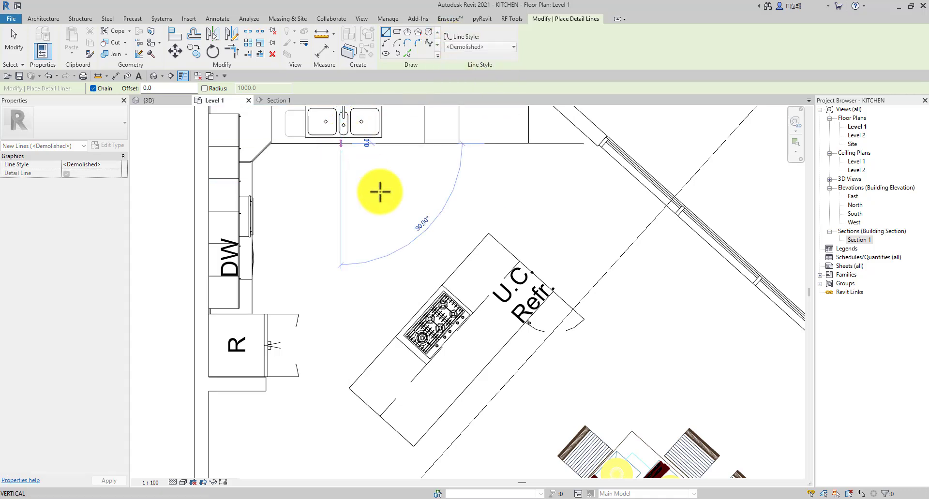
left_click(421, 305)
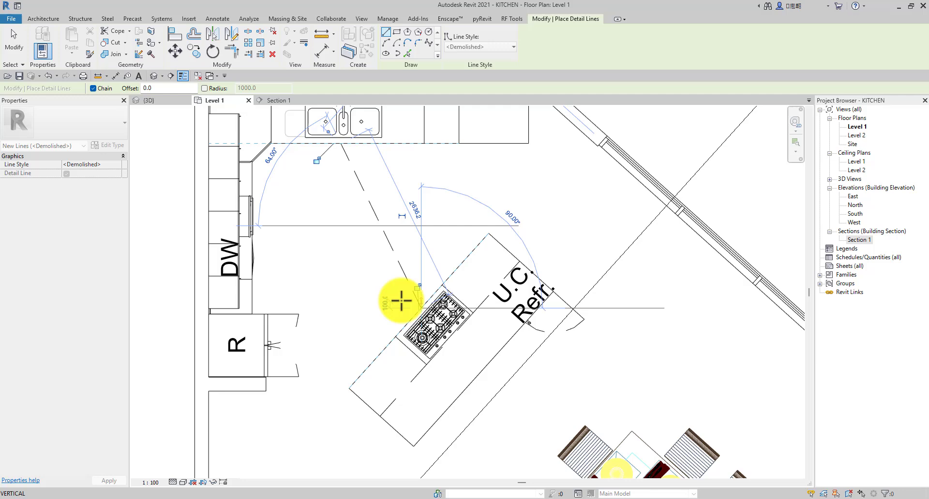
left_click(269, 347)
scroll(320, 174, "up", 1)
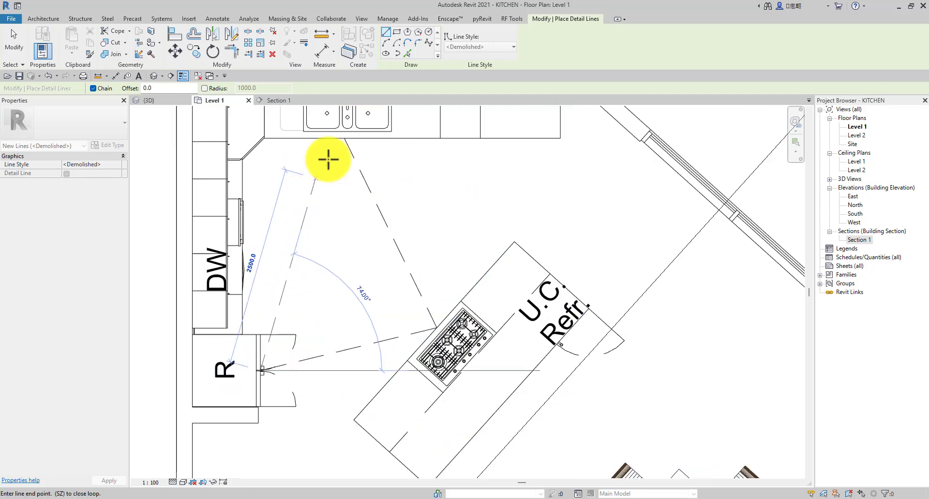
left_click(345, 138)
key("Escape")
key("Escape")
Examine the work triangle and island layout in the Level 1 plan, and return to the 3D view
scroll(403, 262, "down", 3)
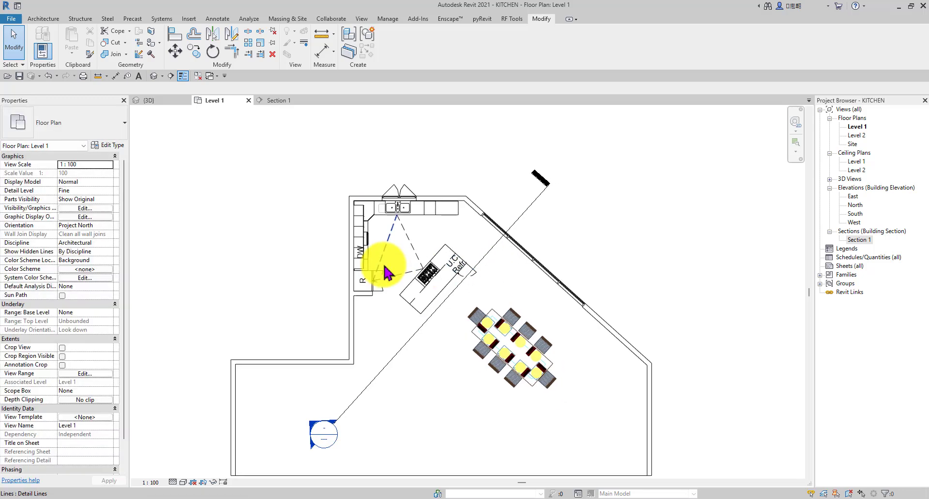
scroll(379, 271, "up", 3)
scroll(440, 276, "down", 2)
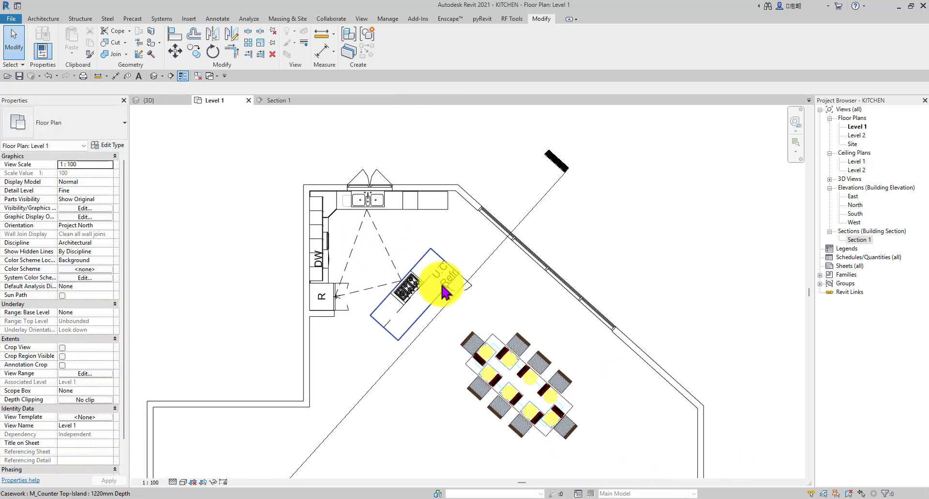
scroll(442, 293, "up", 2)
scroll(441, 311, "down", 1)
scroll(441, 310, "up", 2)
scroll(476, 269, "down", 3)
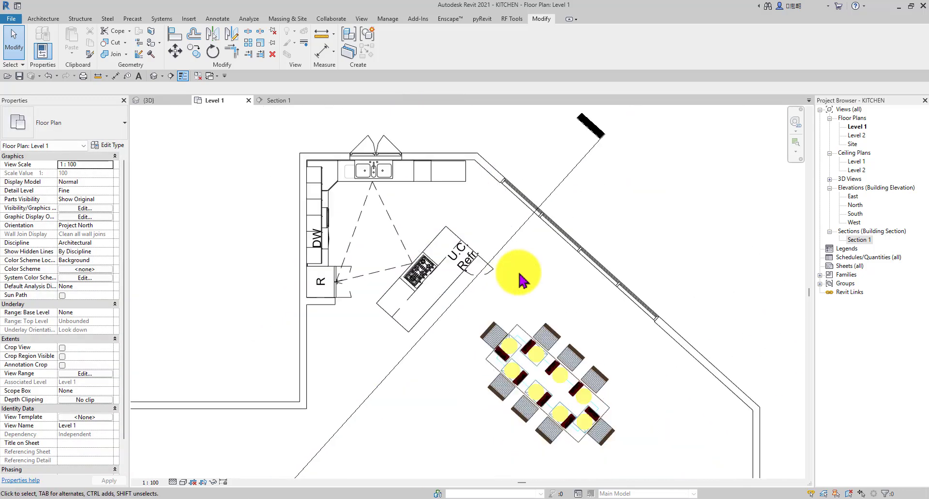
middle_click_drag(518, 272, 487, 270)
left_click(175, 101)
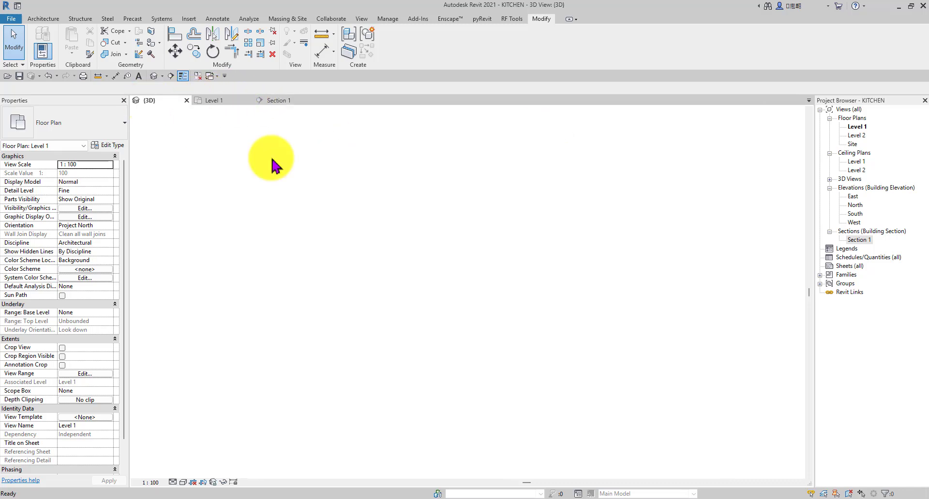
Load the 120cm_island_hood family from the Hoods folder of KITCHEN FAMILIES into the kitchen model
scroll(414, 208, "up", 2)
scroll(397, 295, "down", 4)
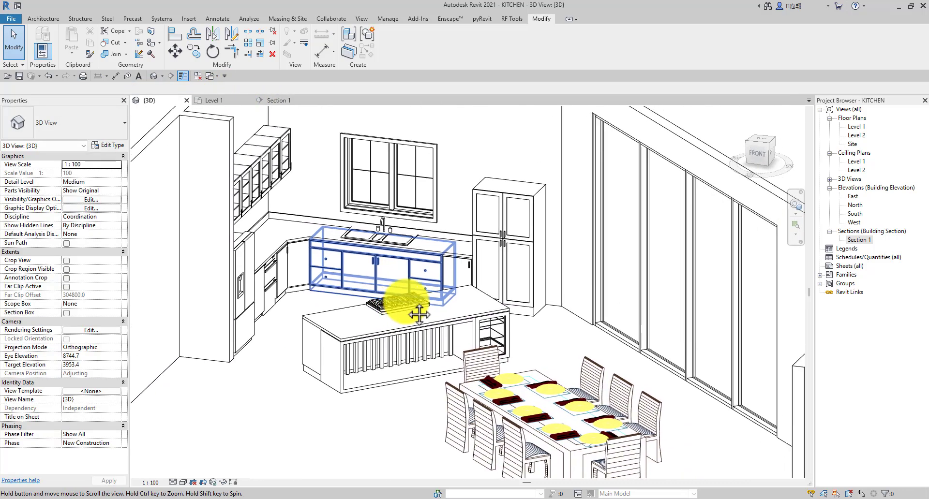
scroll(404, 348, "up", 1)
scroll(401, 347, "up", 3)
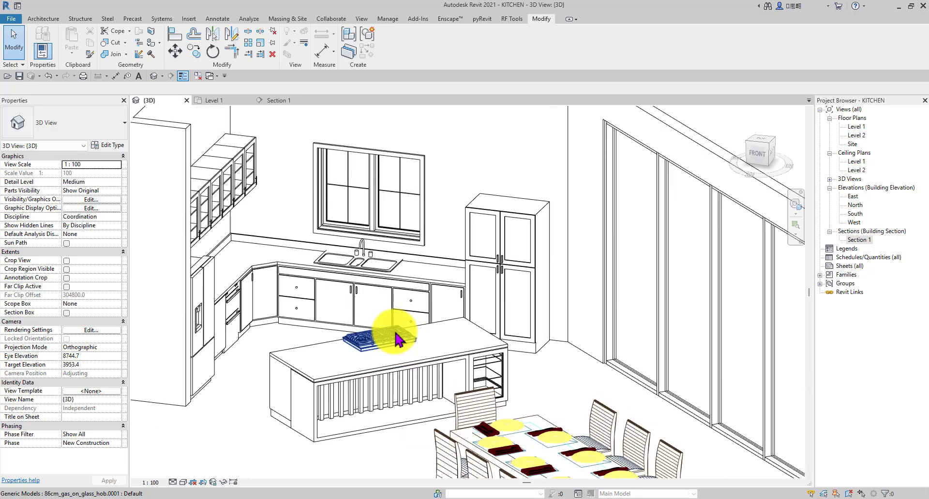
mouse_move(425, 494)
left_click(430, 476)
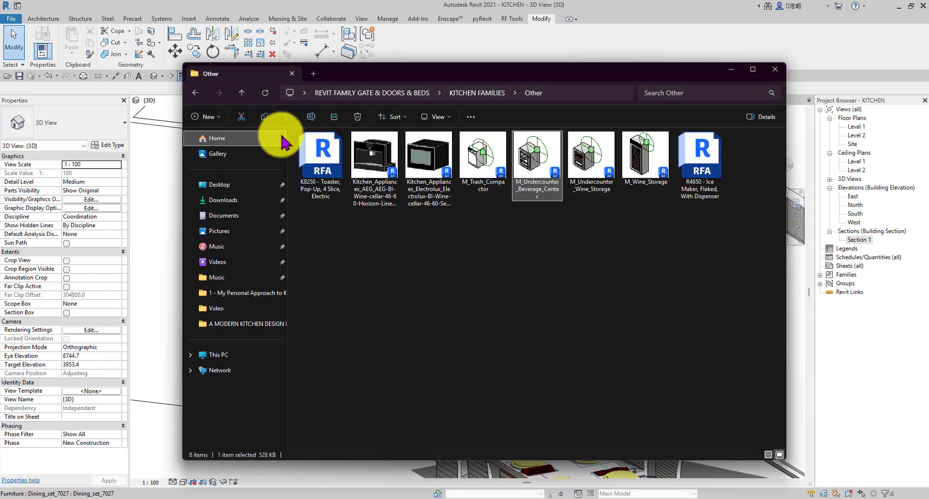
left_click(195, 92)
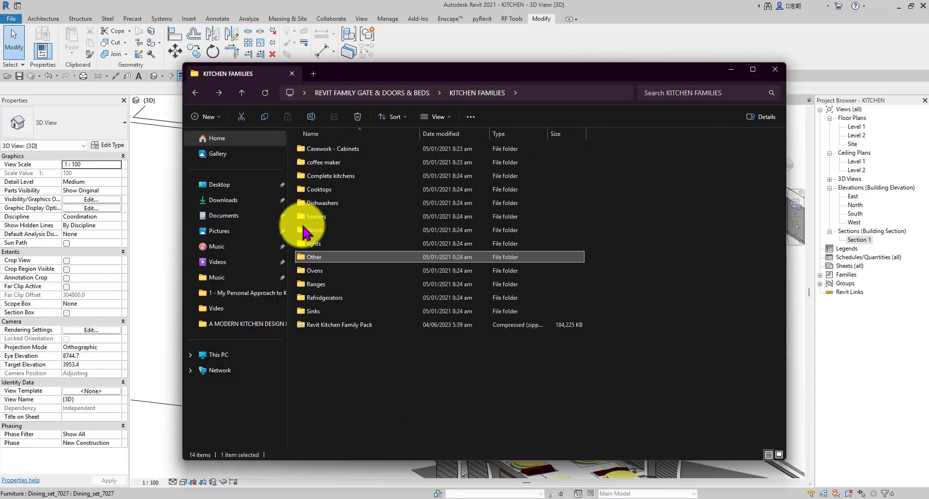
double_click(317, 210)
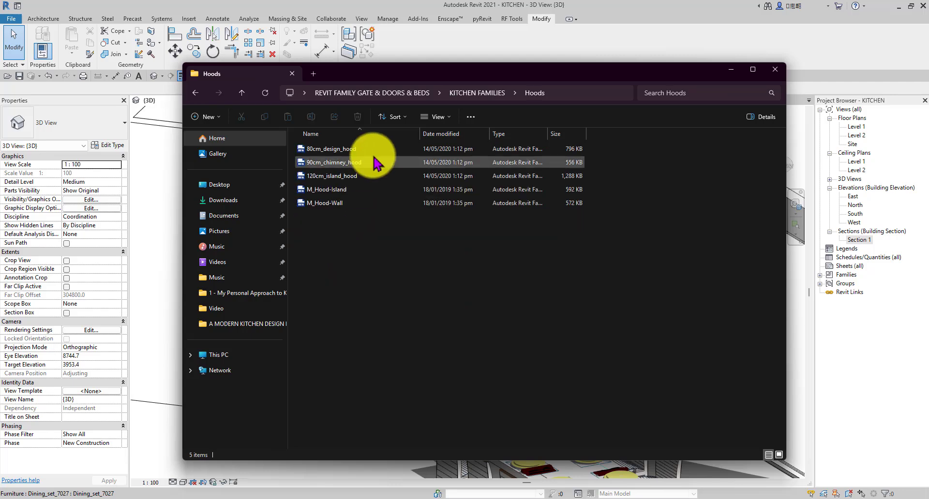
left_click(779, 455)
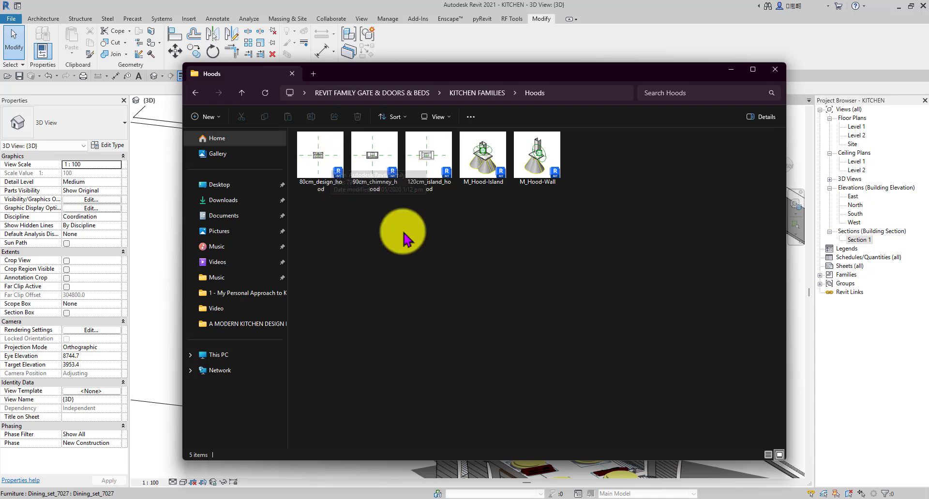
left_click_drag(421, 161, 141, 266)
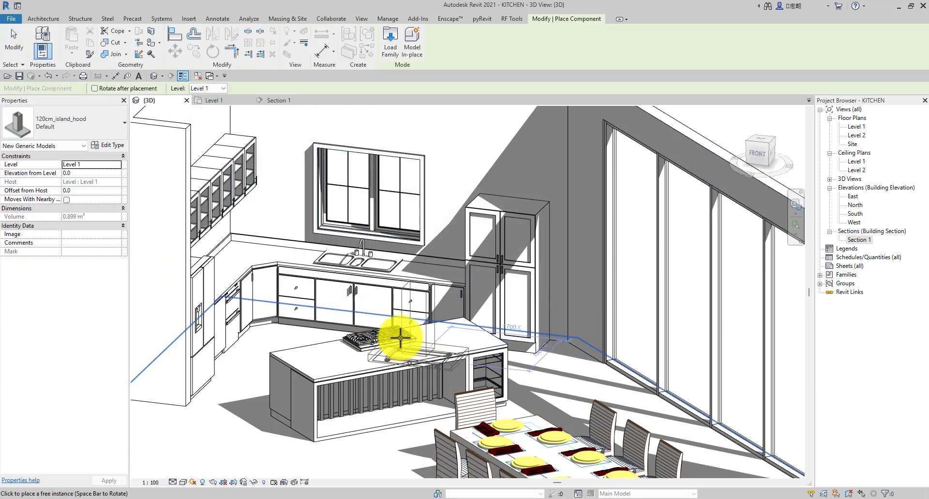
Place the island hood over the cooktop on the Level 1 floor plan, rotated to align with the island
left_click(210, 101)
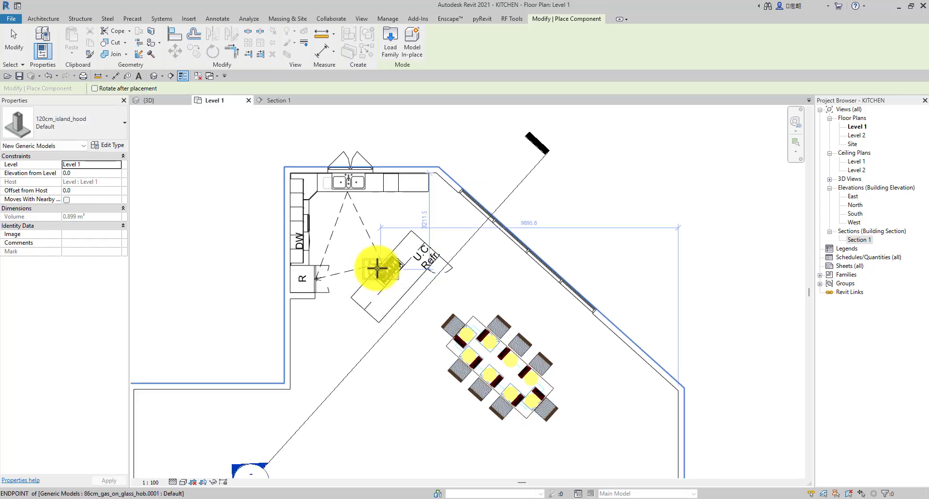
scroll(385, 261, "up", 5)
key("space")
key("space")
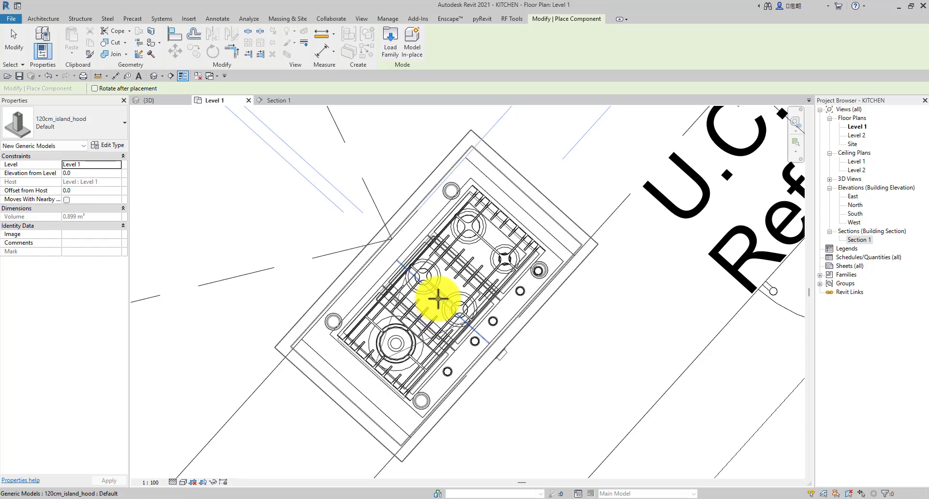
scroll(438, 299, "down", 5)
key("Escape")
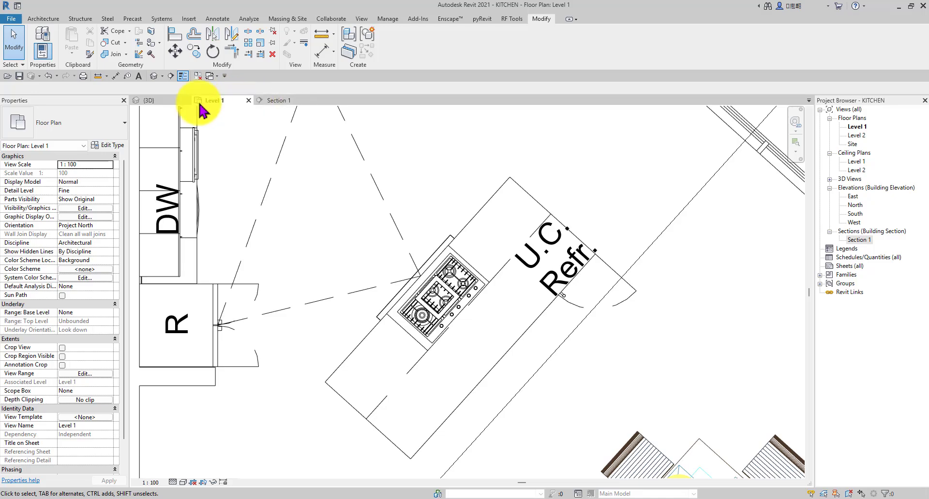
Raise the island hood above the cooktop by setting its offset from host to 2000 mm
left_click(149, 100)
mouse_move(406, 253)
middle_mouse_down("shift")
mouse_move(257, 245)
mouse_move(312, 186)
mouse_move(388, 239)
mouse_move(612, 283)
mouse_move(609, 440)
mouse_move(657, 387)
mouse_move(622, 382)
middle_mouse_up("shift")
scroll(383, 379, "up", 6)
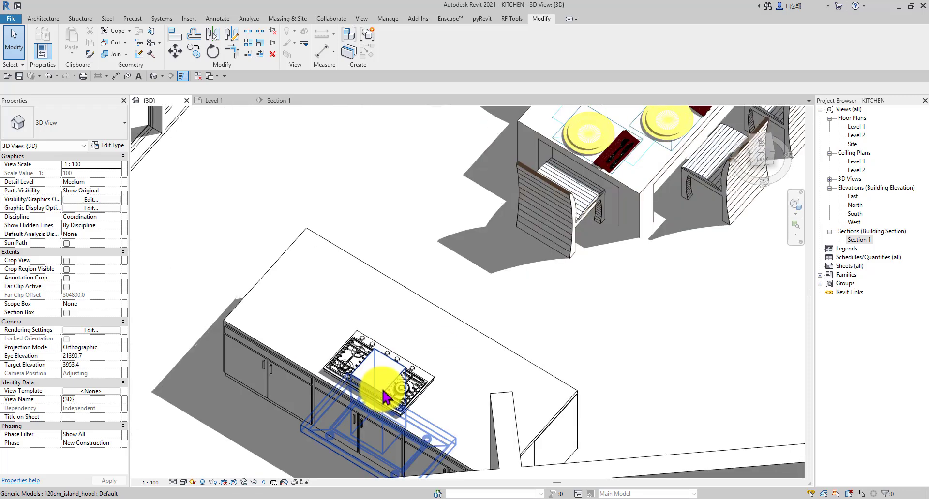
left_click(384, 397)
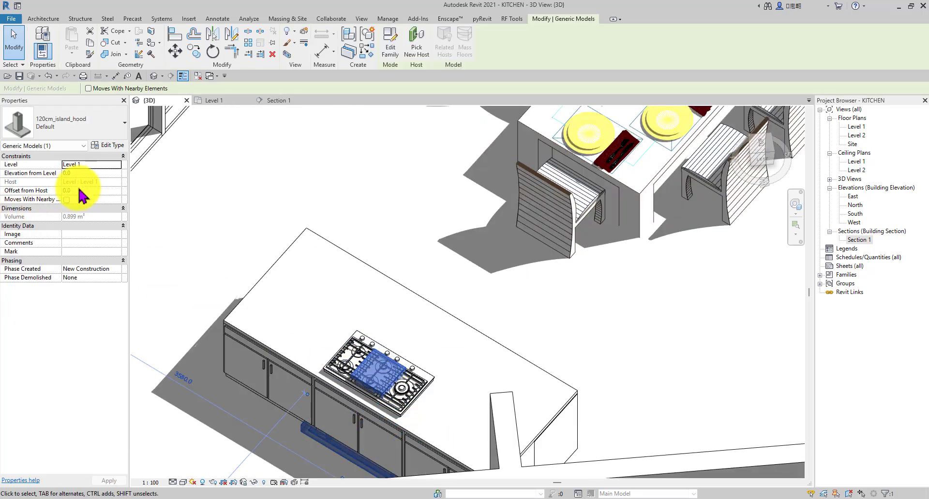
left_click(112, 151)
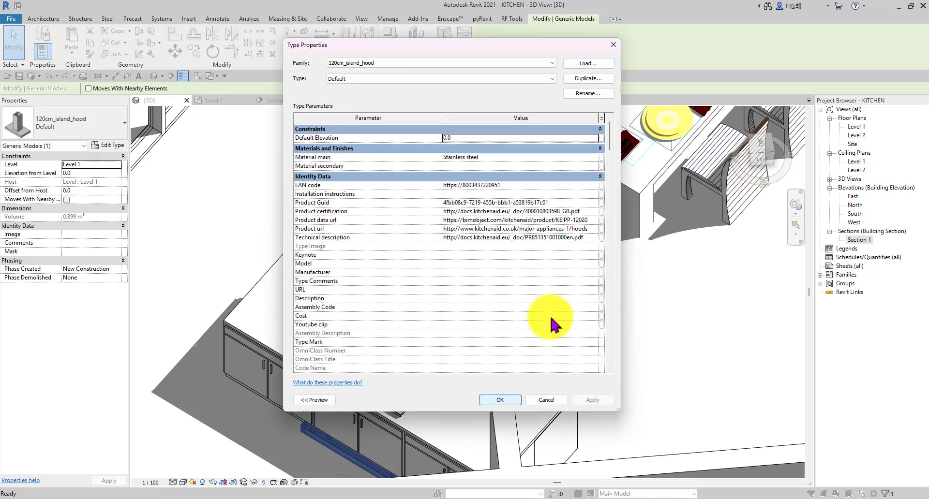
left_click(541, 404)
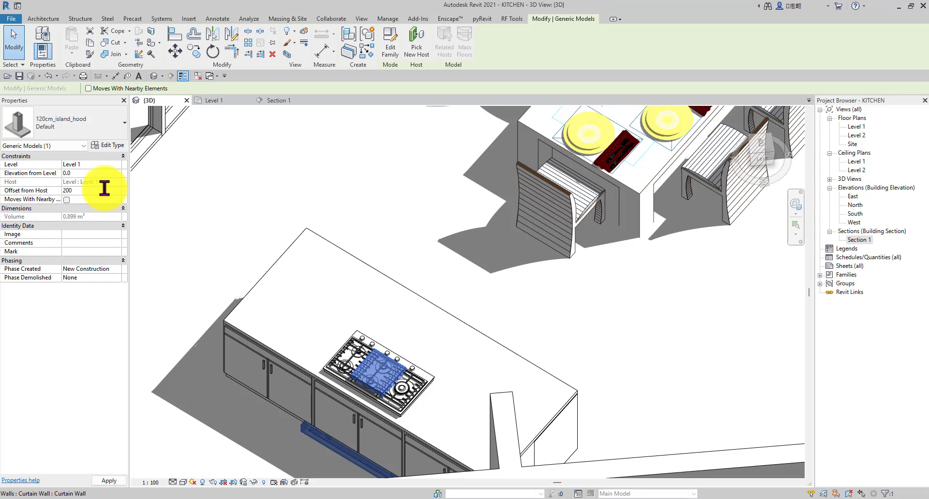
scroll(273, 192, "down", 3)
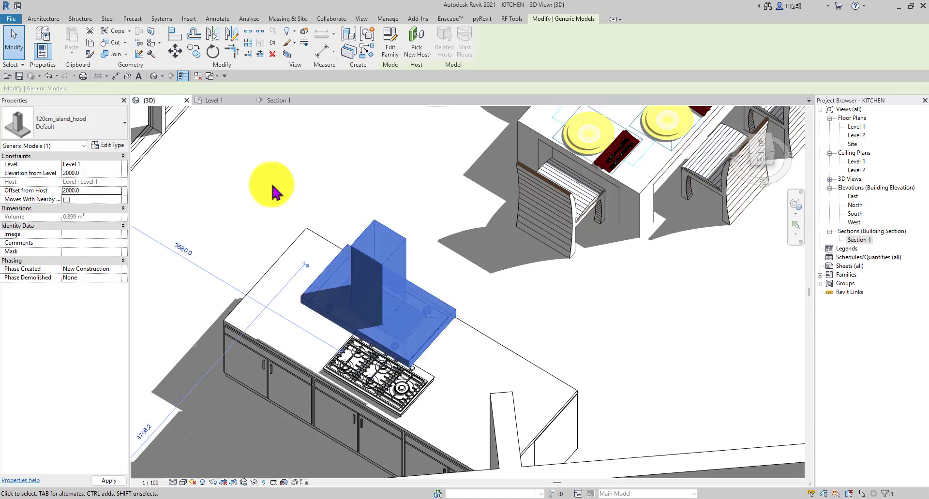
middle_click_drag(315, 203, 308, 440, "shift")
left_click(284, 447)
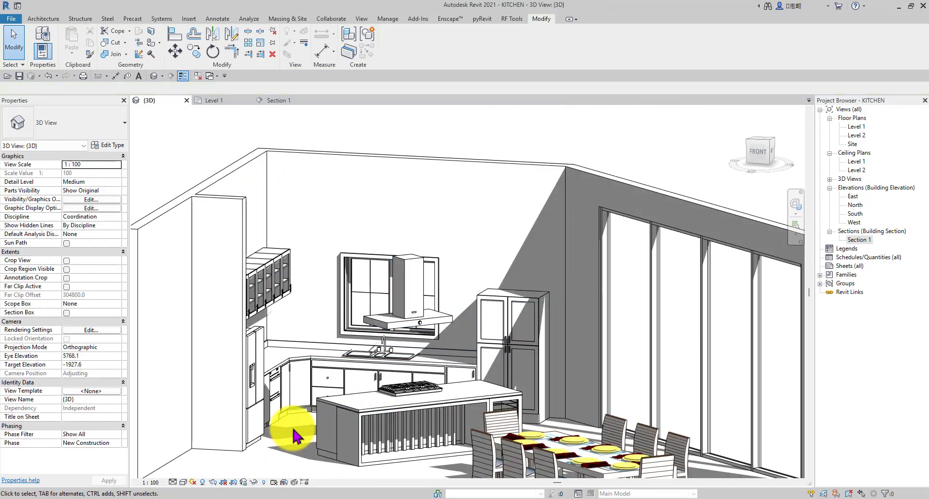
Examine the hood's position over the island cooktop in the 3D view and on the Level 1 floor plan
mouse_move(283, 412)
middle_mouse_down("shift")
mouse_move(331, 375)
mouse_move(462, 416)
mouse_move(697, 465)
mouse_move(622, 469)
mouse_move(255, 433)
mouse_move(226, 377)
mouse_move(312, 438)
mouse_move(373, 227)
middle_mouse_up("shift")
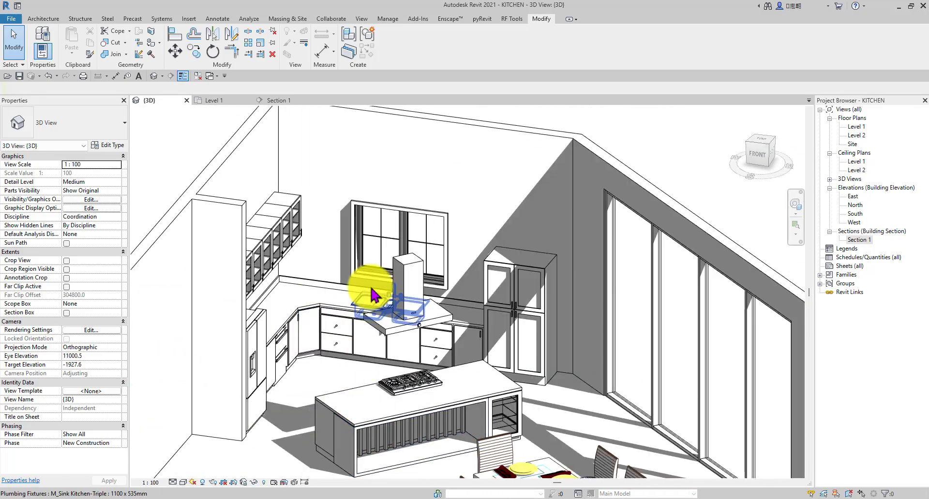
left_click(213, 100)
scroll(442, 306, "up", 2)
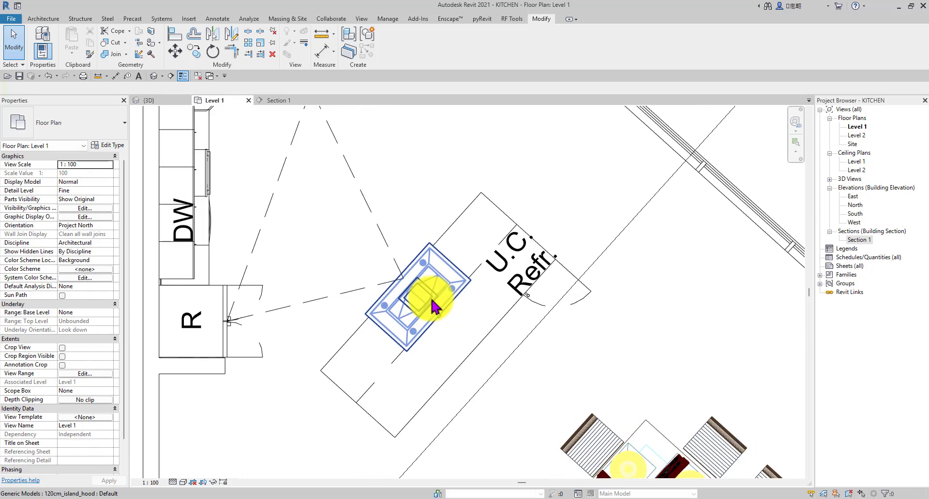
scroll(464, 334, "up", 3)
scroll(438, 317, "down", 4)
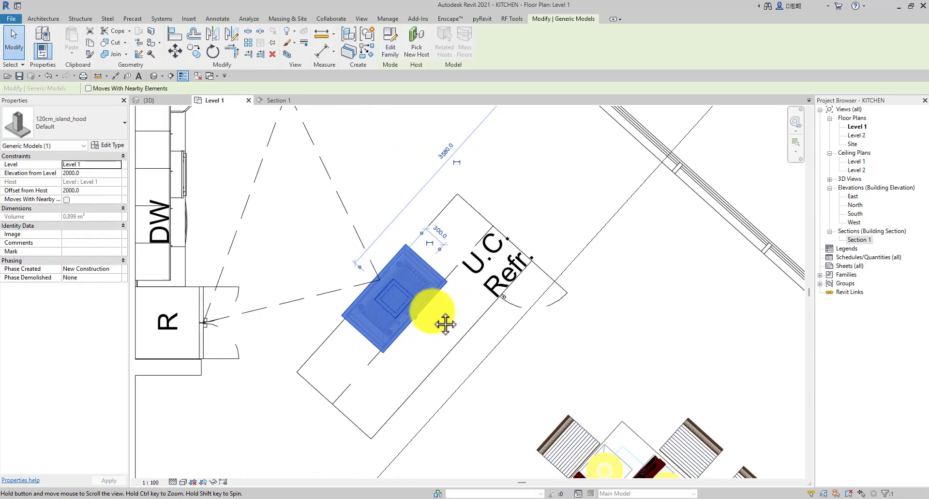
left_click(520, 205)
scroll(518, 205, "down", 4)
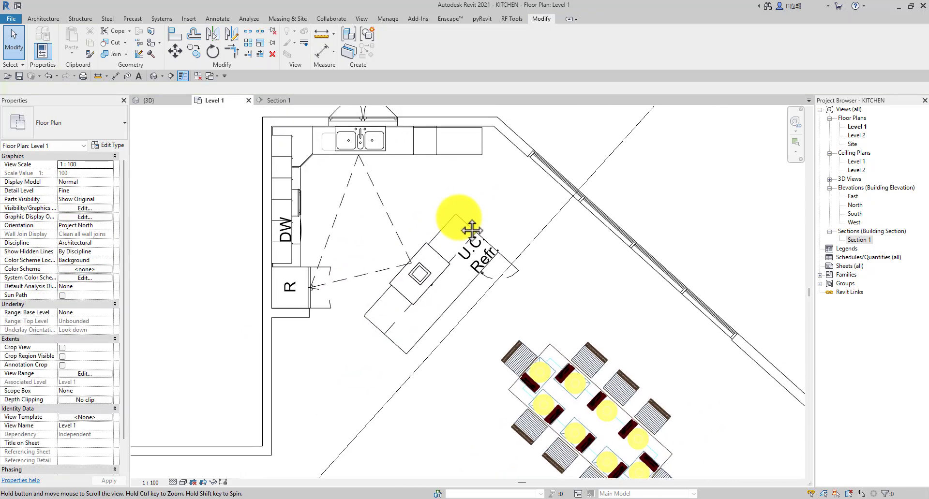
left_click(161, 101)
middle_click_drag(276, 141, 498, 372, "shift")
scroll(435, 407, "up", 5)
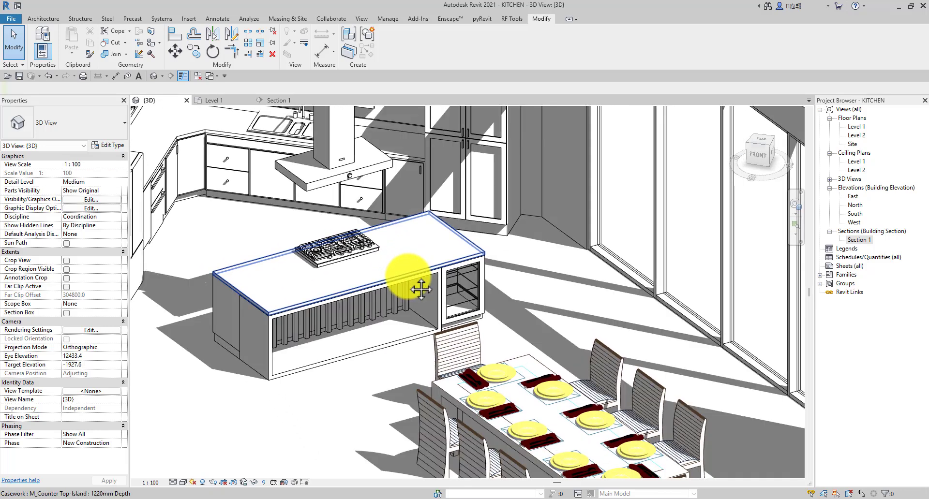
scroll(421, 289, "down", 5)
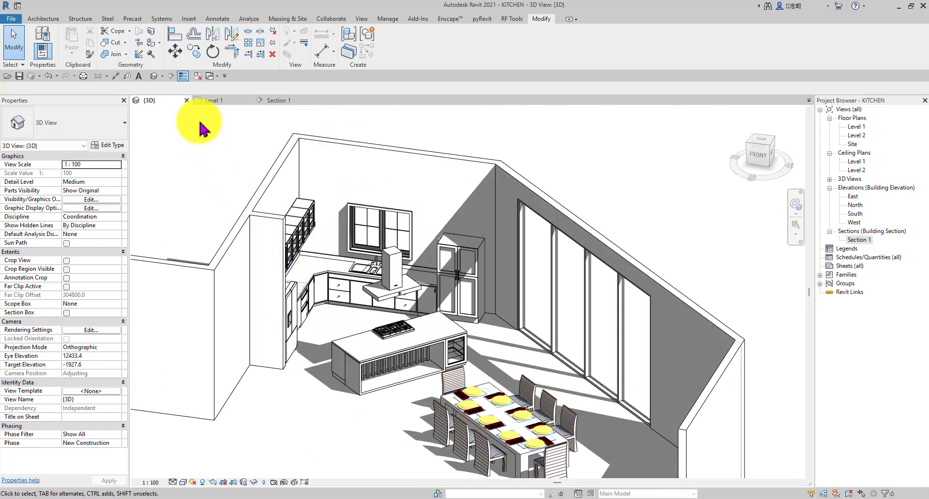
left_click(220, 107)
scroll(411, 208, "down", 5)
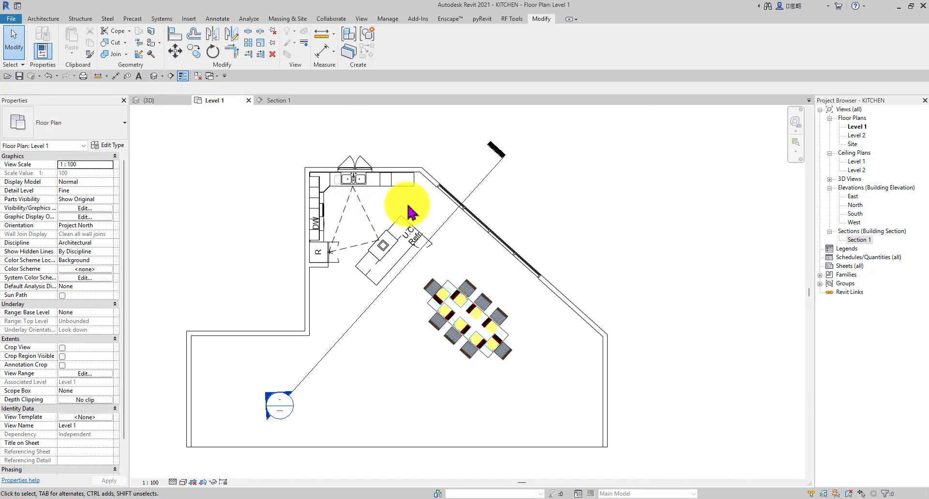
Open the Level 1 reflected ceiling plan and start a ceiling of the Compound Ceiling Plain type
double_click(856, 161)
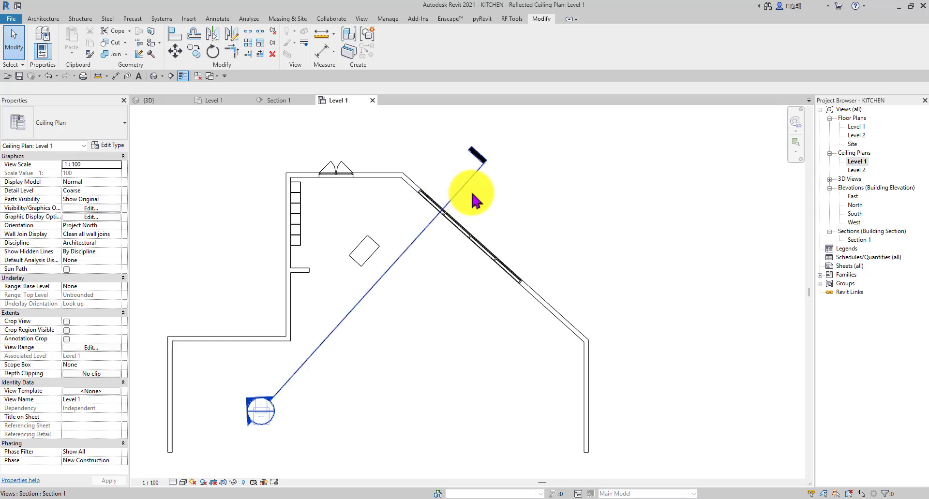
scroll(464, 227, "down", 3)
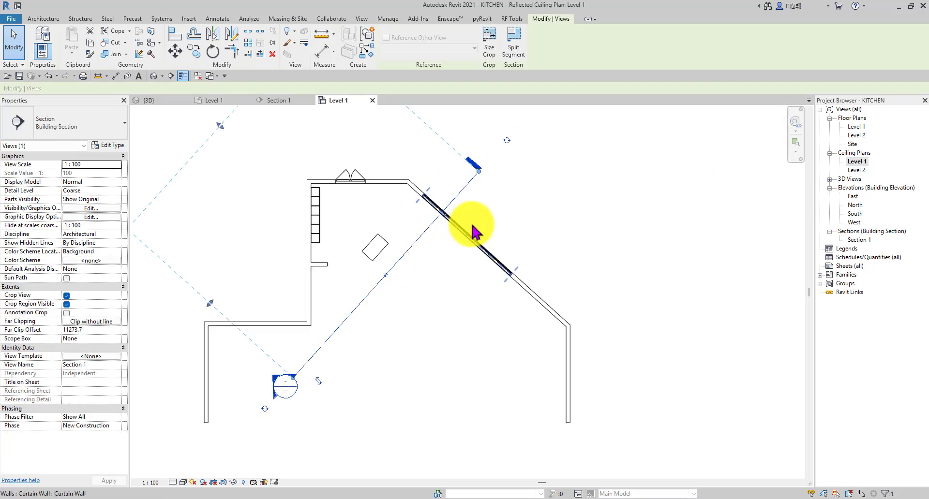
left_click(524, 218)
scroll(404, 208, "up", 3)
middle_click_drag(490, 218, 525, 228)
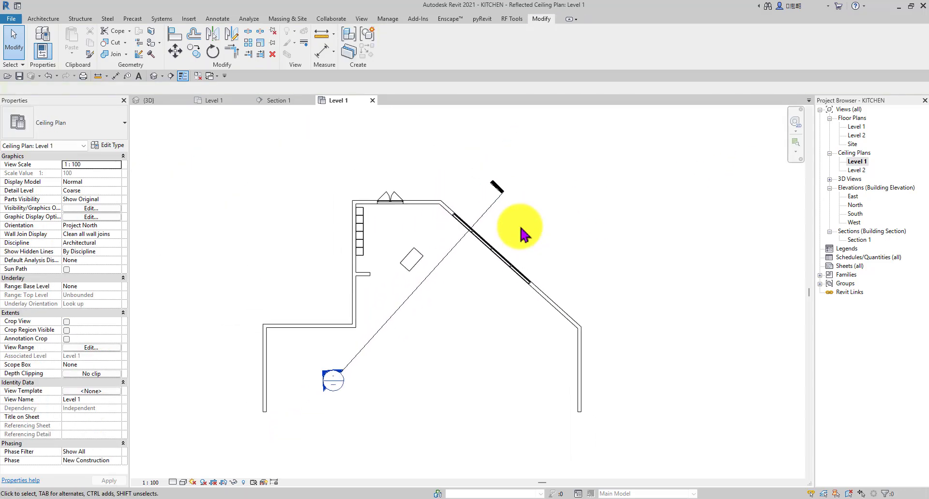
scroll(417, 236, "up", 2)
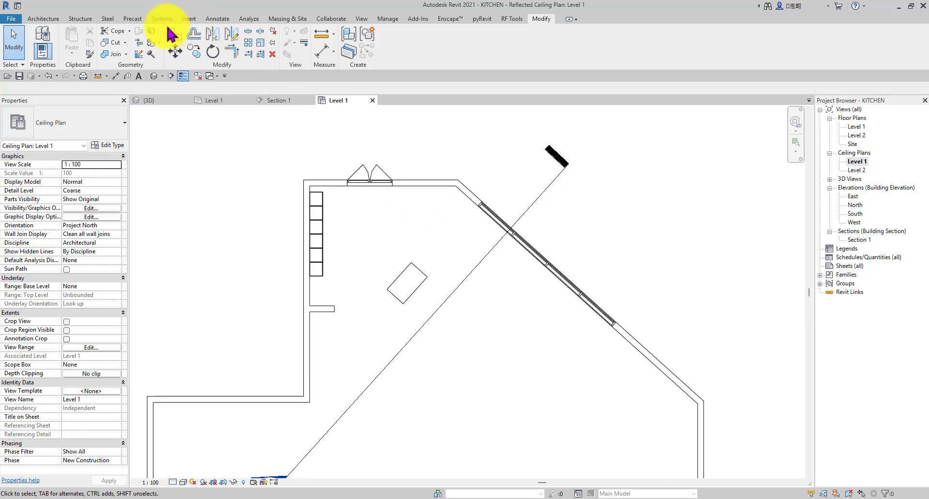
left_click(43, 19)
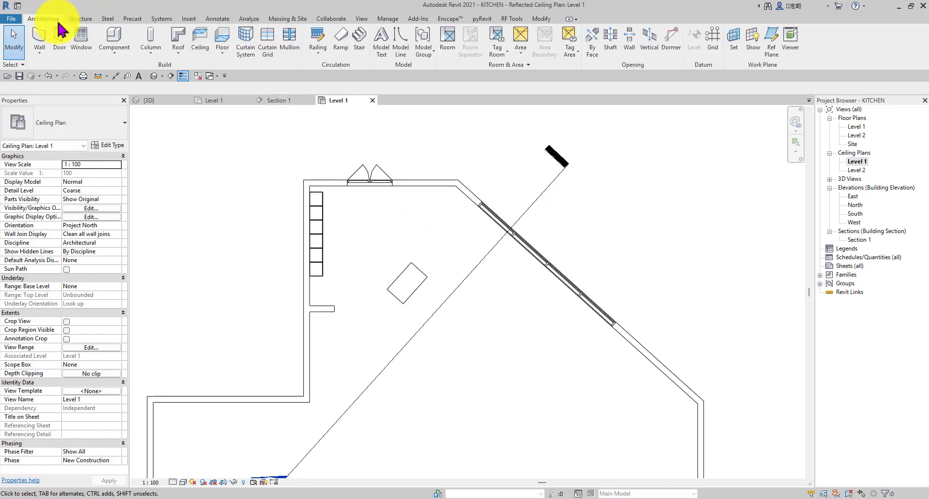
left_click(200, 42)
left_click(63, 123)
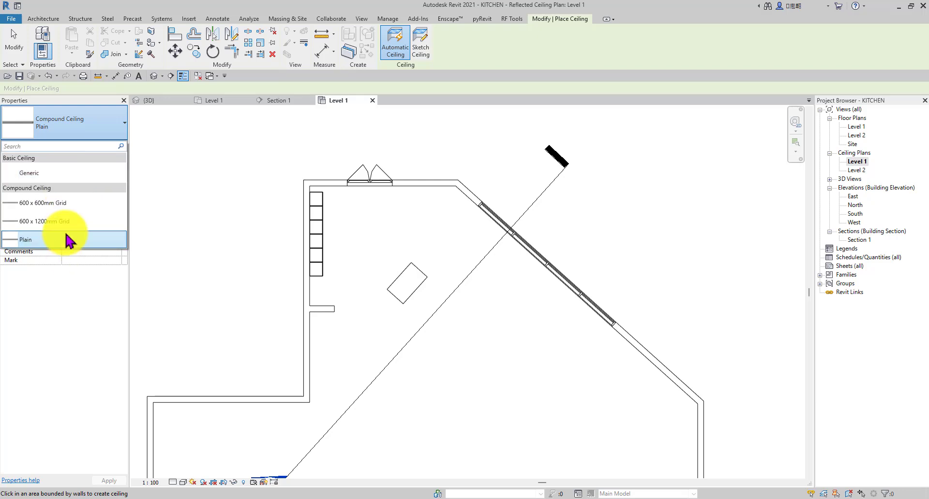
left_click(68, 240)
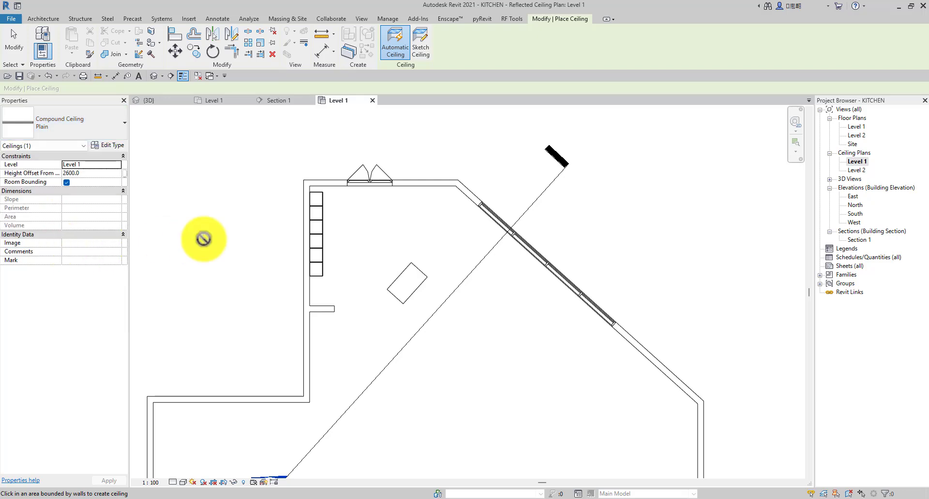
scroll(394, 228, "up", 2)
scroll(373, 213, "down", 2)
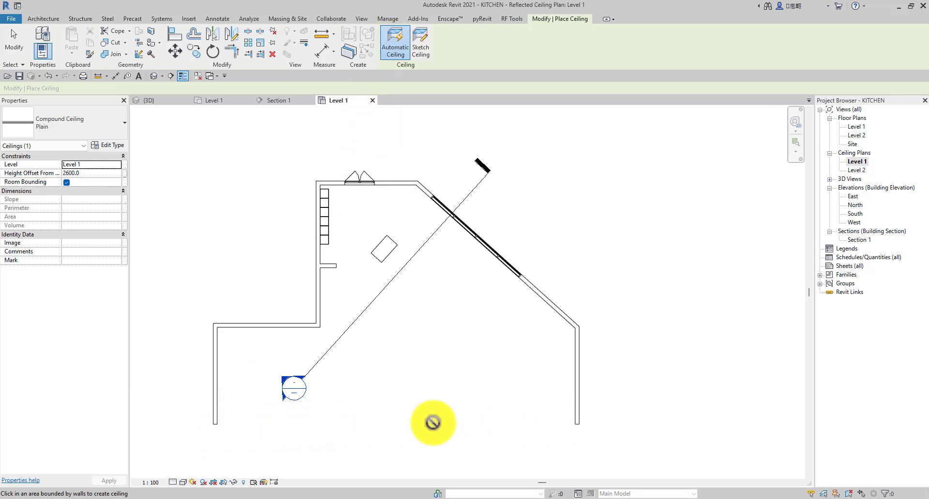
Sketch the ceiling boundary across the kitchen's open south side, up the slanted window wall and along the north wall to the cabinet corner
left_click(423, 53)
scroll(332, 291, "up", 4)
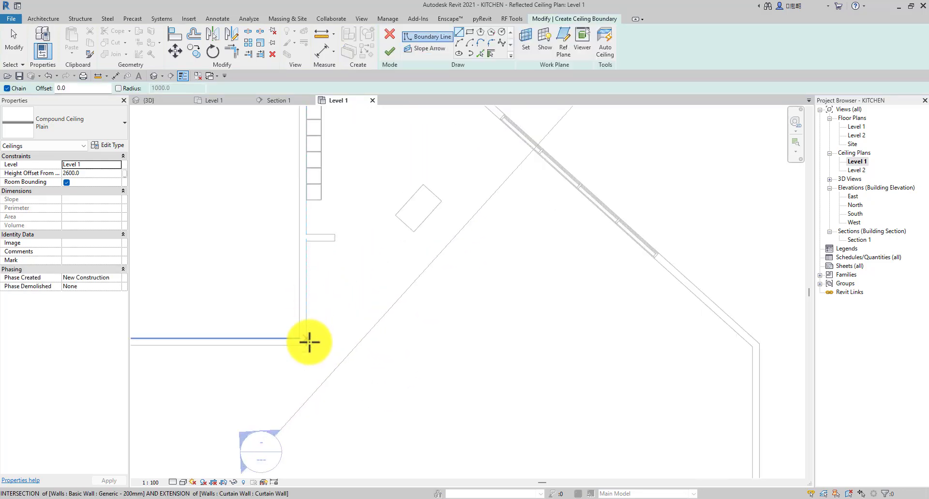
left_click(305, 348)
scroll(450, 346, "down", 3)
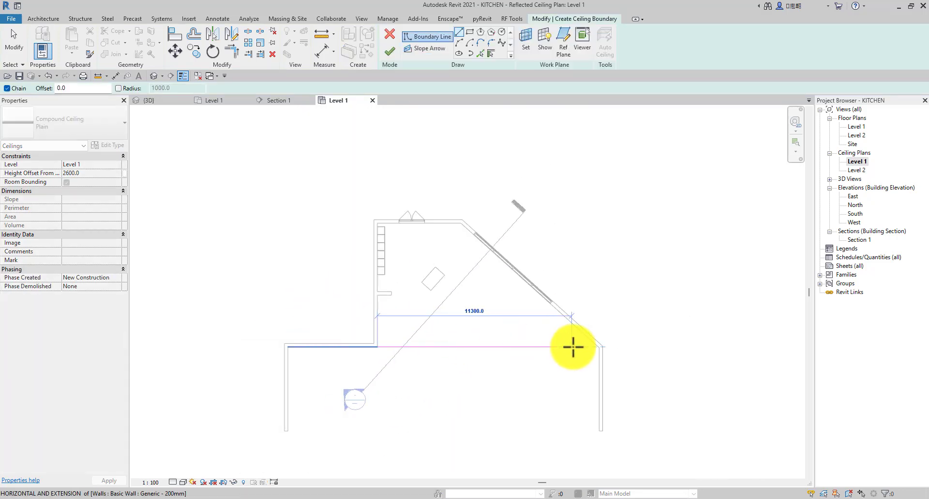
left_click(612, 346)
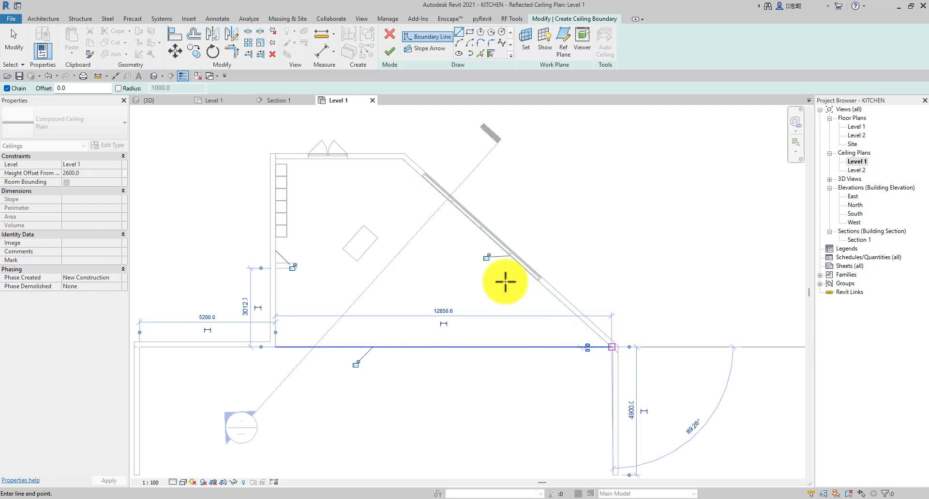
scroll(400, 155, "up", 4)
scroll(255, 176, "down", 3)
middle_click_drag(262, 178, 426, 179)
scroll(341, 170, "up", 4)
left_click(302, 169)
scroll(304, 321, "down", 3)
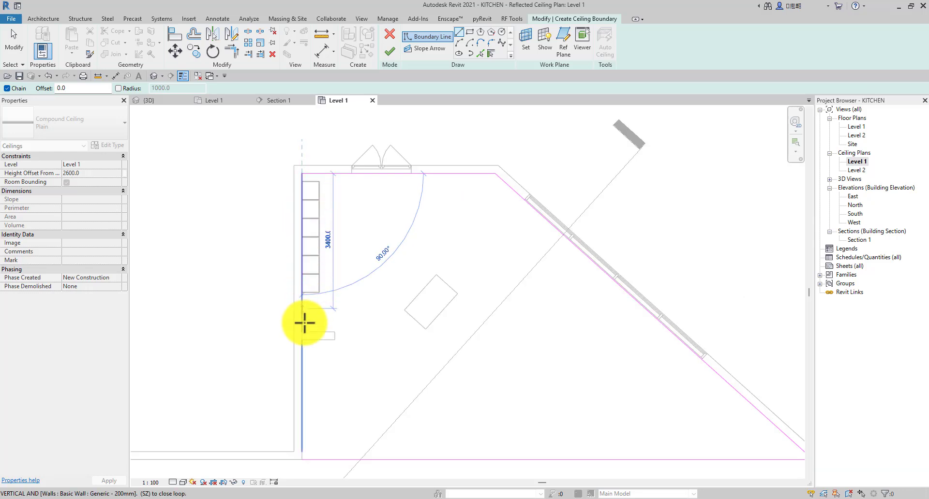
Continue the ceiling boundary down the west wall, around the short wall stub, and close the loop at the starting corner
scroll(305, 317, "up", 3)
left_click(306, 328)
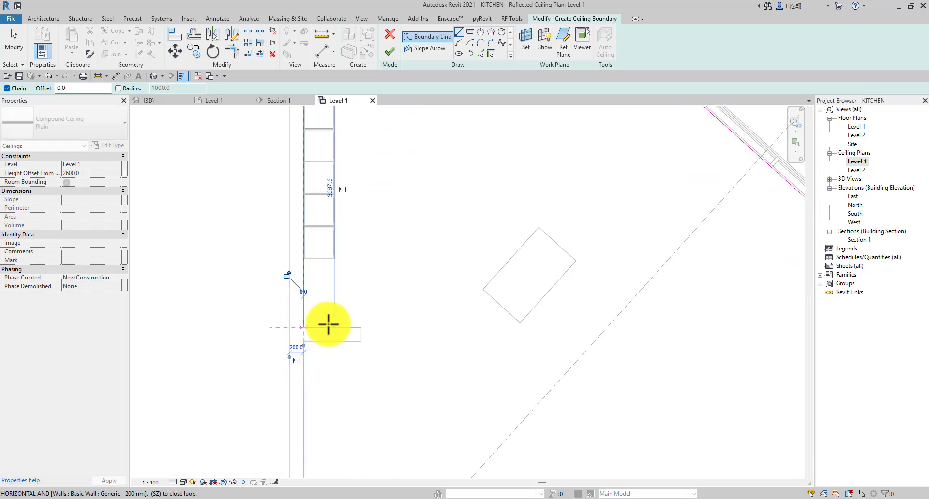
scroll(338, 327, "up", 2)
left_click(373, 329)
left_click(373, 350)
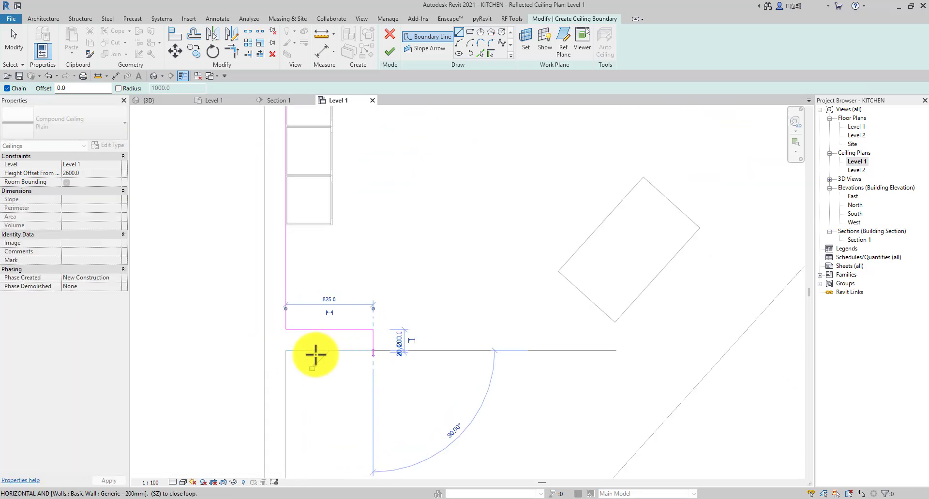
left_click(286, 350)
scroll(251, 286, "down", 3)
scroll(282, 335, "up", 4)
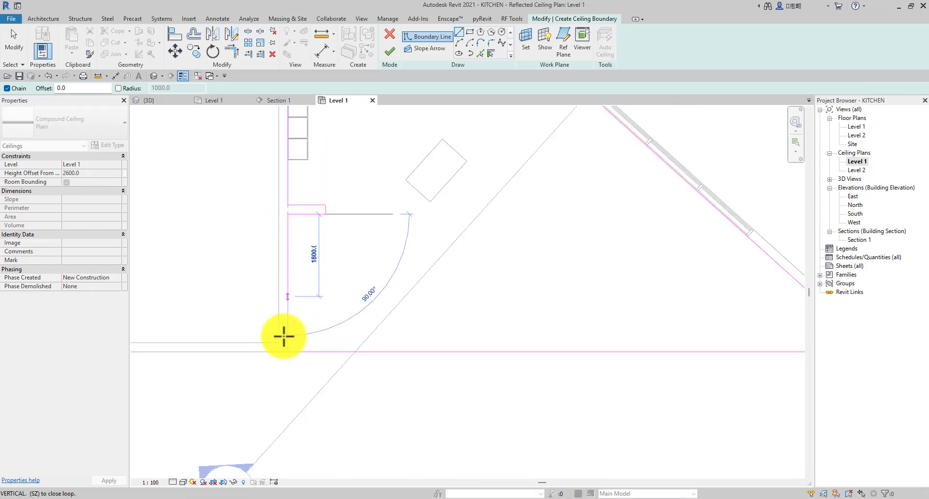
left_click(289, 346)
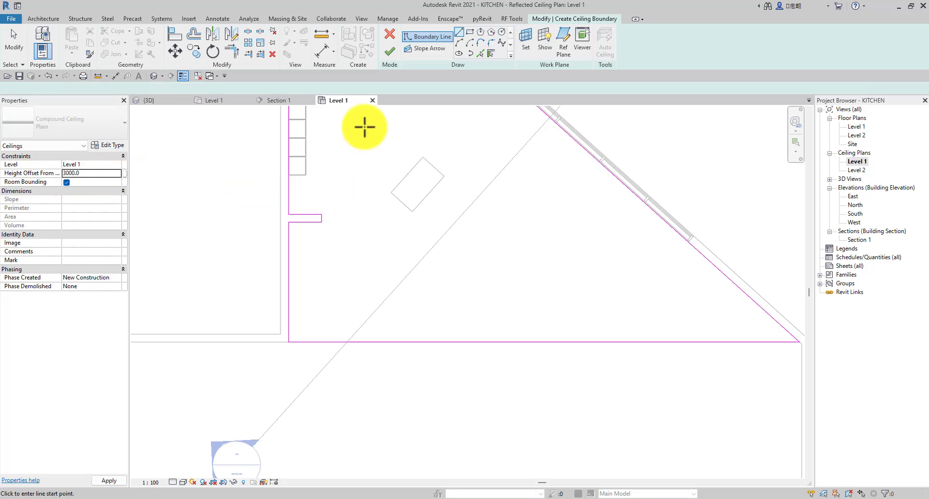
Finish the ceiling sketch with a height offset of 3000 mm from Level 1
left_click(389, 52)
scroll(414, 304, "down", 3)
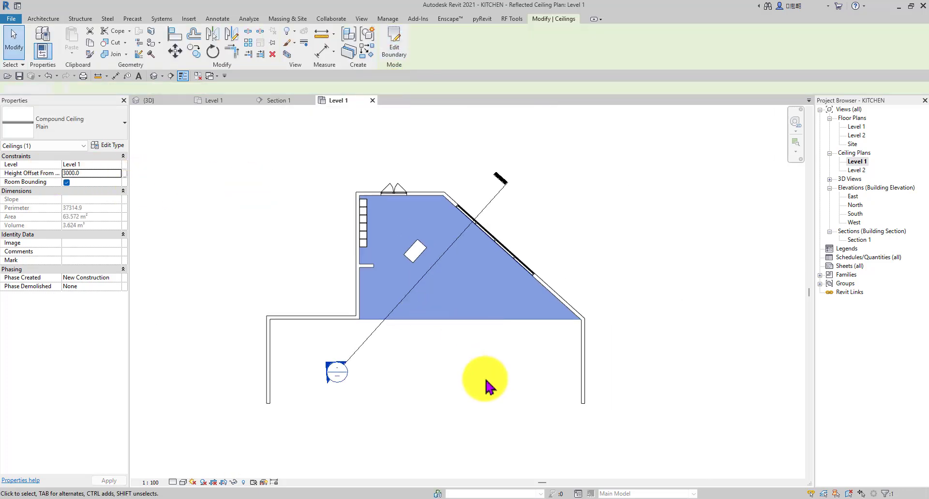
key("Escape")
Examine the ceiling above the kitchen, island hood and dining area in the 3D view
left_click(149, 100)
middle_click_drag(393, 226, 440, 205, "shift")
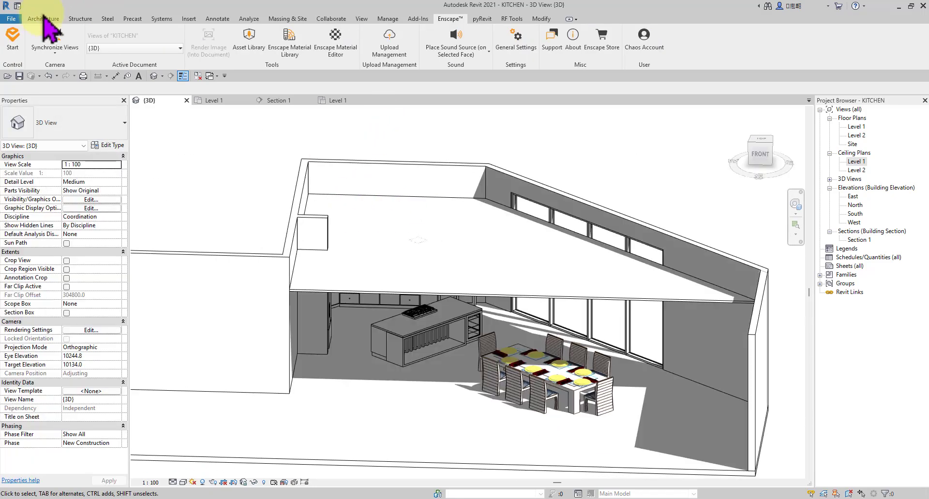
left_click(43, 18)
scroll(513, 284, "down", 1)
middle_click_drag(514, 284, 488, 284)
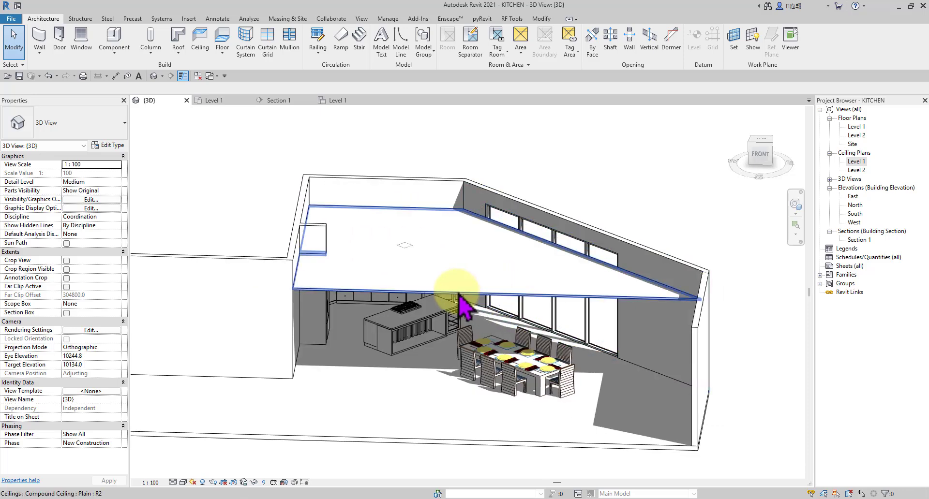
mouse_move(467, 244)
middle_mouse_down("shift")
mouse_move(377, 278)
mouse_move(402, 248)
mouse_move(295, 218)
mouse_move(321, 245)
mouse_move(348, 191)
mouse_move(402, 320)
mouse_move(375, 286)
mouse_move(358, 290)
mouse_move(338, 264)
mouse_move(363, 247)
mouse_move(271, 235)
mouse_move(359, 250)
mouse_move(385, 224)
mouse_move(415, 253)
mouse_move(401, 289)
mouse_move(338, 291)
mouse_move(387, 274)
mouse_move(415, 294)
middle_mouse_up("shift")
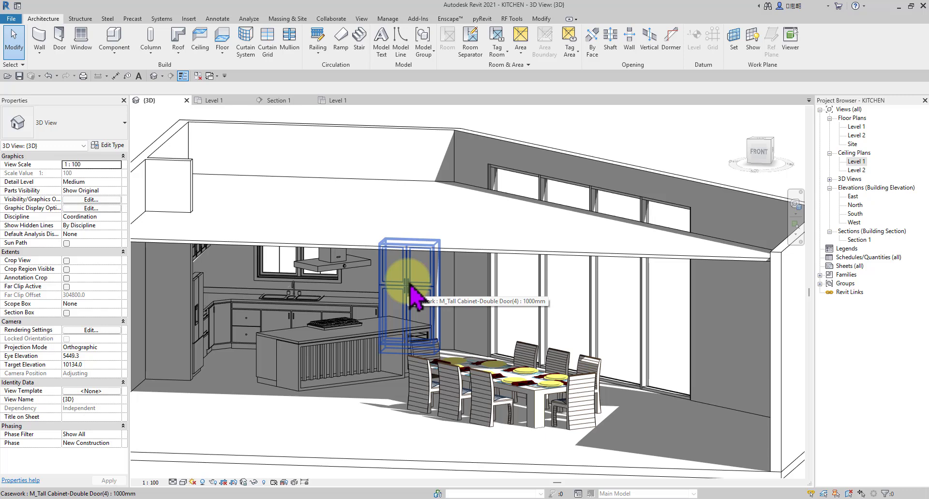
scroll(365, 373, "up", 4)
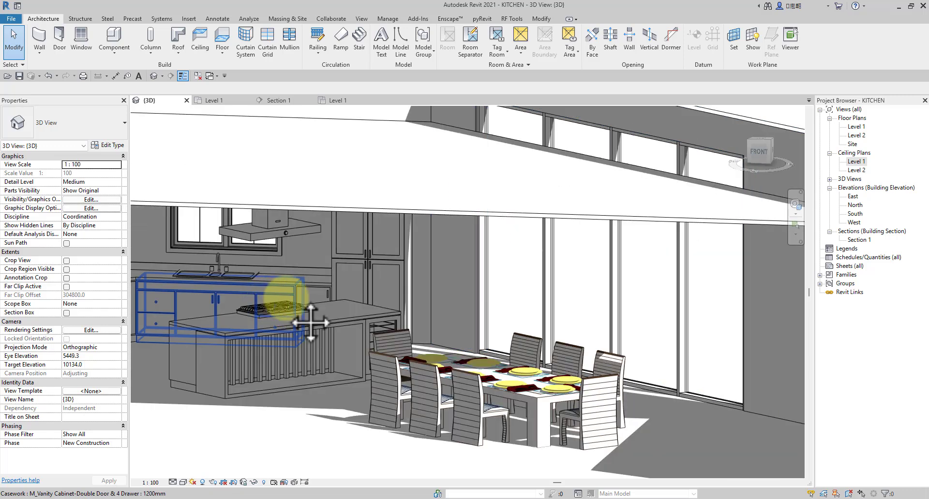
scroll(358, 255, "down", 2)
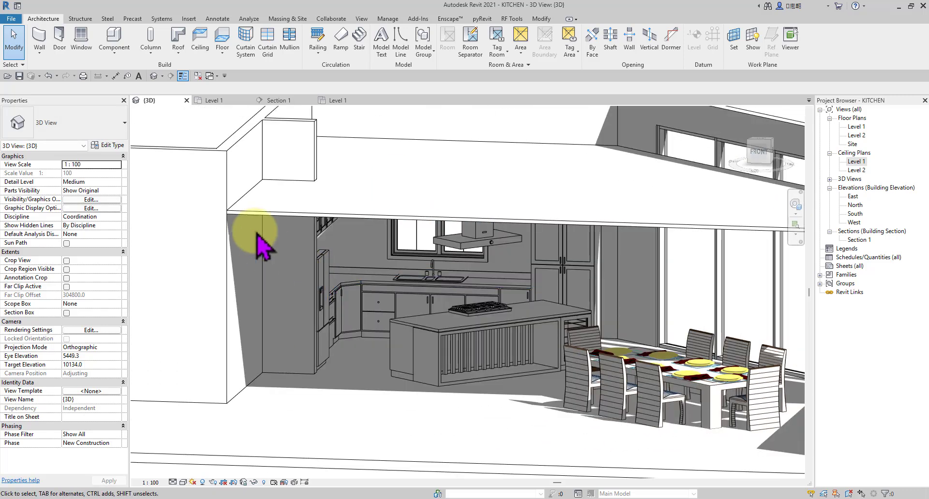
Place a perspective camera on the Level 1 floor plan, south of the dining table and aimed at the kitchen window
left_click(211, 101)
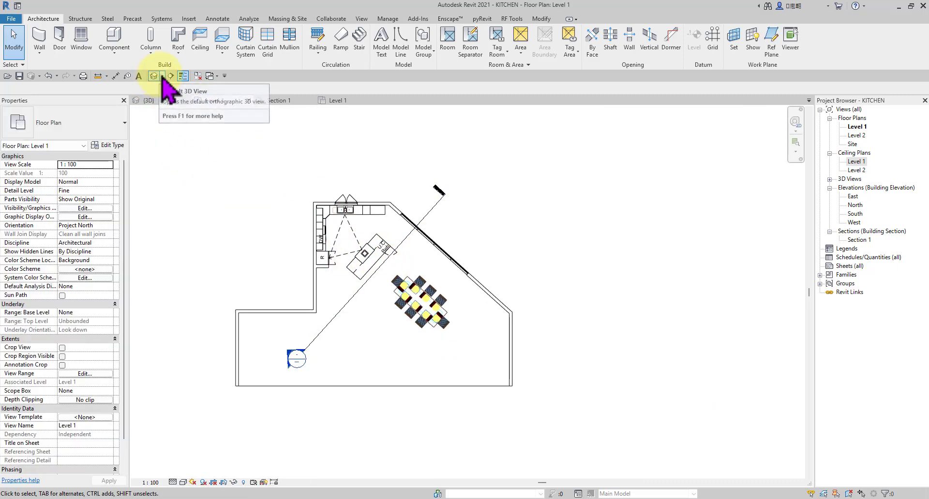
left_click(163, 76)
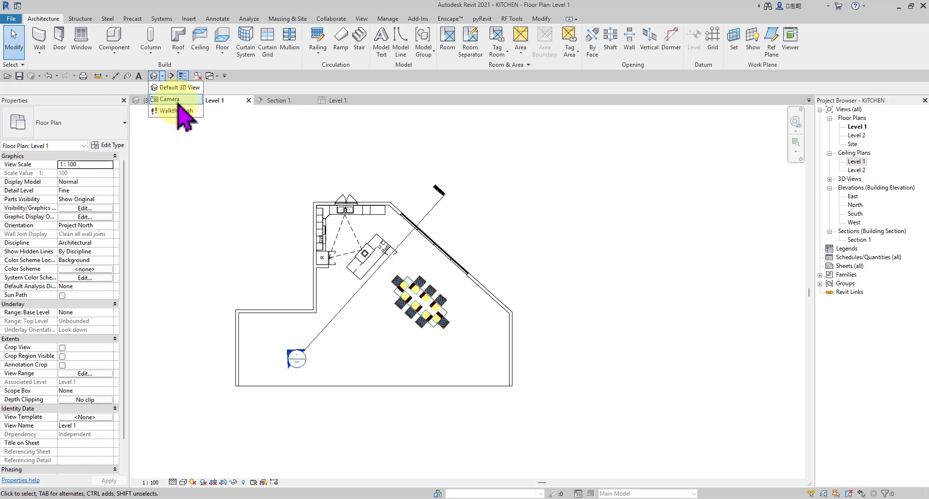
left_click(170, 100)
scroll(380, 329, "up", 2)
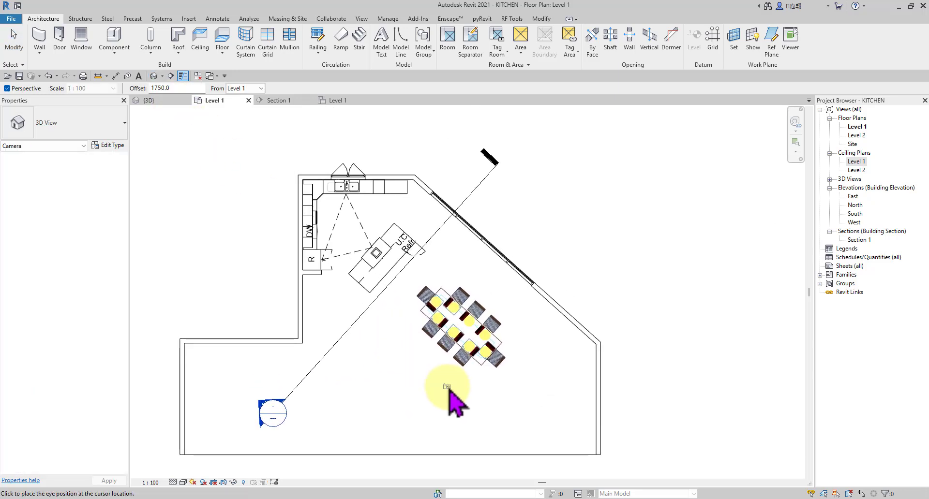
left_click(439, 404)
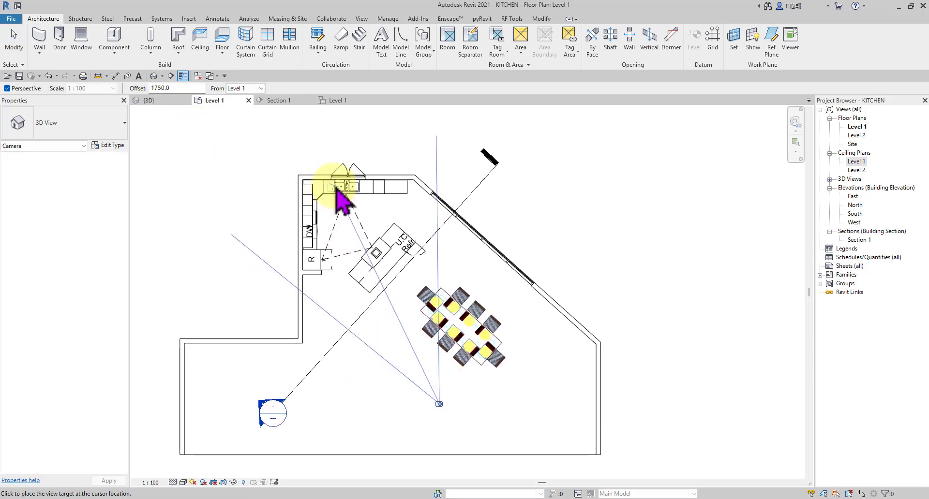
left_click(352, 147)
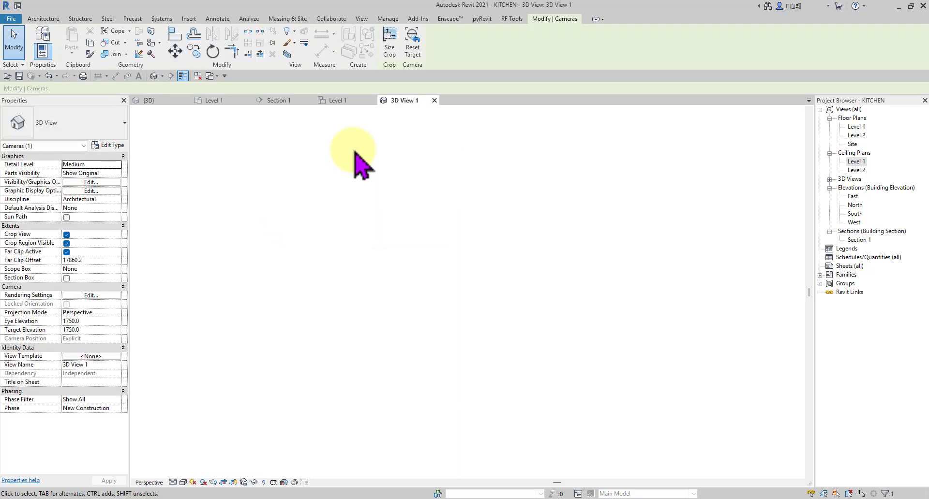
Extend the camera view's crop region at its lower and right edges to frame more of the floor and dining area
left_click_drag(434, 379, 435, 432)
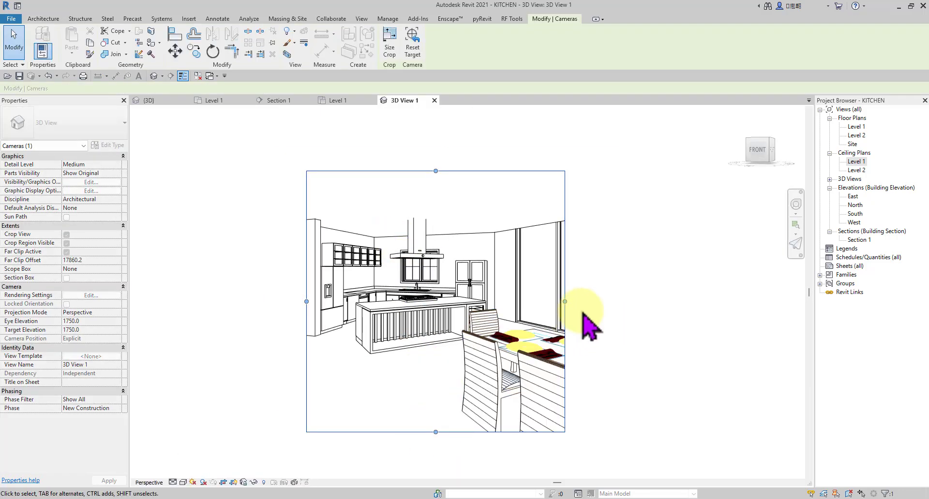
left_click_drag(565, 301, 580, 303)
scroll(384, 415, "up", 3)
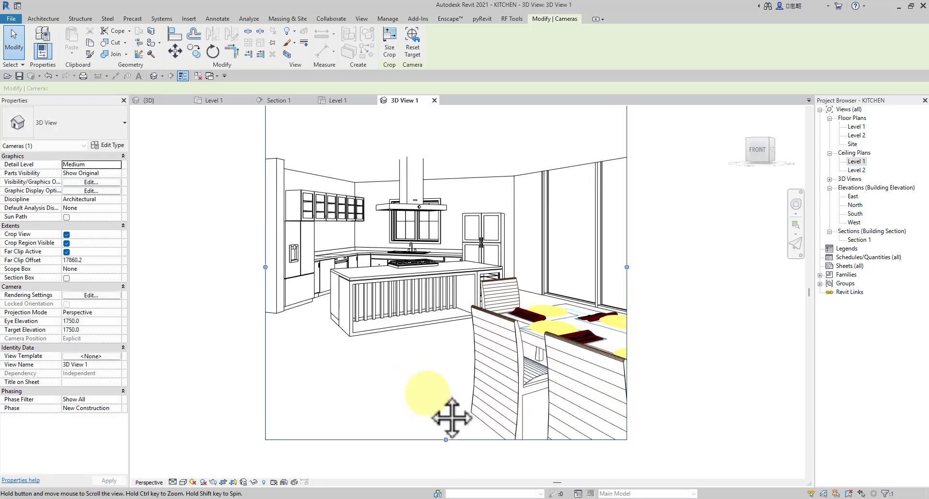
scroll(386, 280, "down", 5)
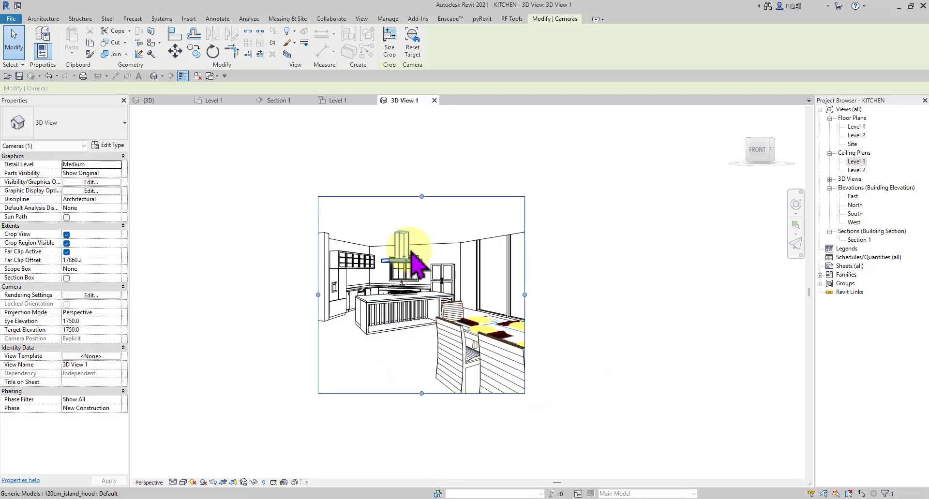
scroll(391, 263, "up", 3)
scroll(388, 269, "down", 1)
middle_click_drag(414, 324, 387, 310)
left_click(622, 228)
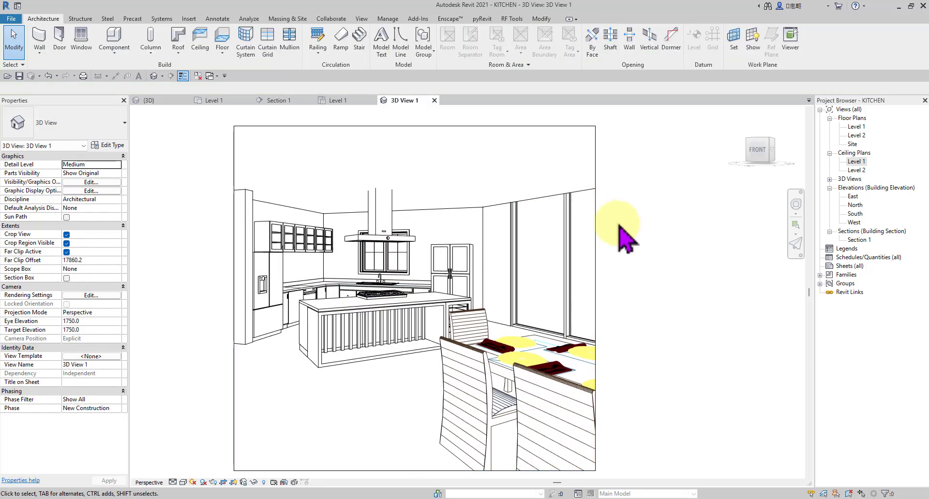
mouse_move(622, 228)
middle_mouse_down()
mouse_move(664, 243)
mouse_move(648, 216)
mouse_move(632, 234)
middle_mouse_up()
scroll(646, 216, "down", 1)
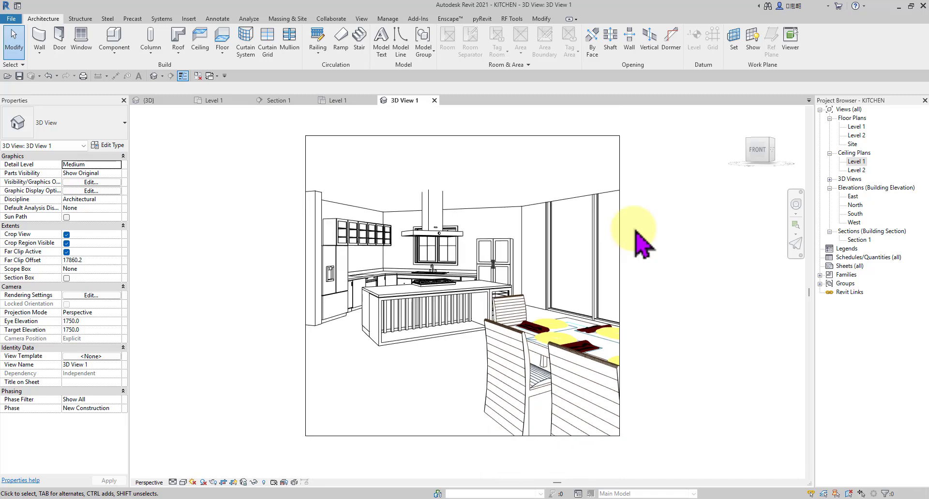
Render the kitchen camera view at Draft quality with the Exterior: Sun only lighting scheme
left_click(621, 231)
key("r")
key("r")
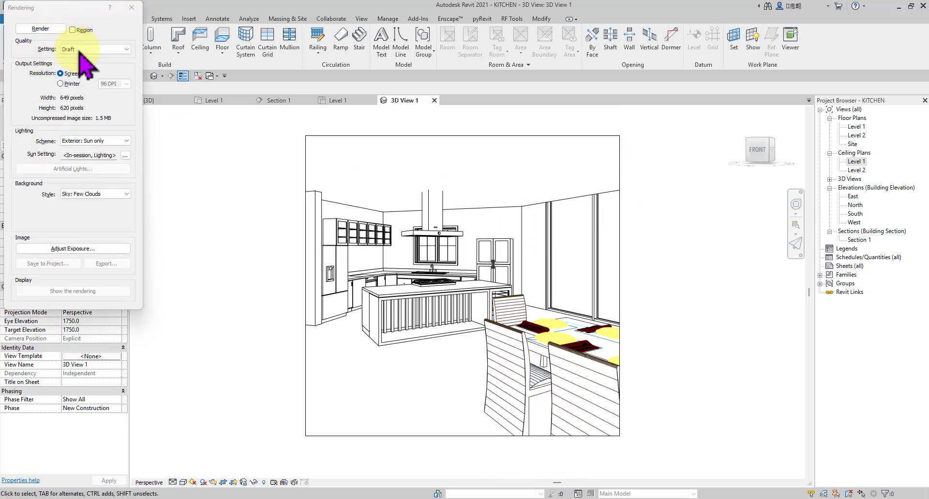
left_click(87, 51)
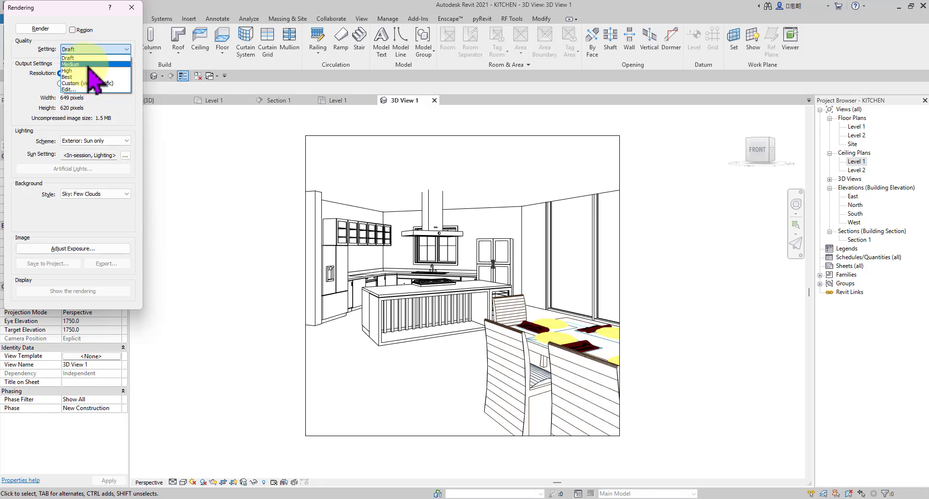
left_click(38, 29)
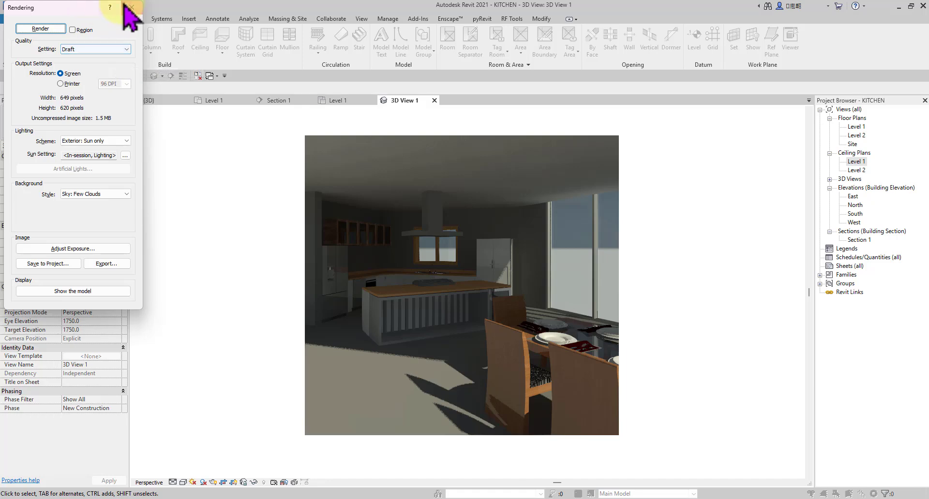
Inspect the rendered kitchen image, looking closely at the island, cabinets and dining table
scroll(387, 271, "up", 3)
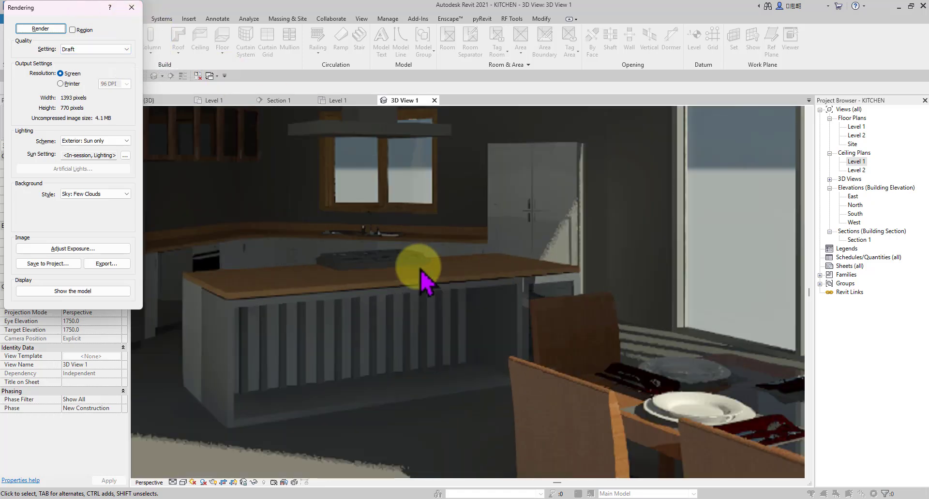
scroll(501, 309, "up", 1)
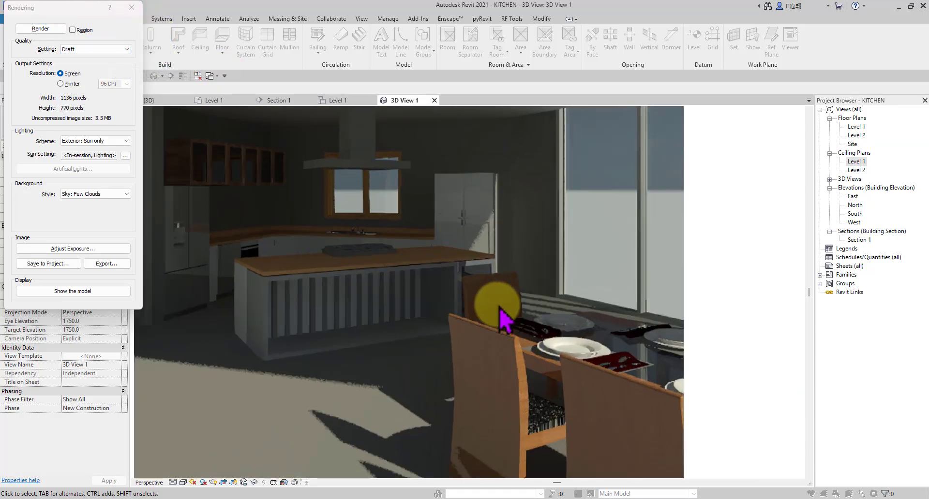
scroll(460, 297, "down", 1)
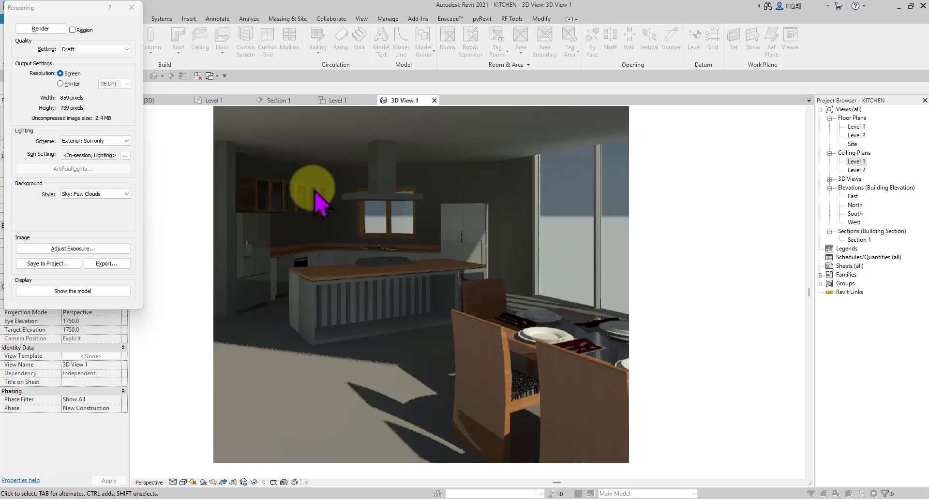
middle_click_drag(437, 215, 465, 261)
scroll(477, 262, "down", 3)
scroll(466, 262, "up", 2)
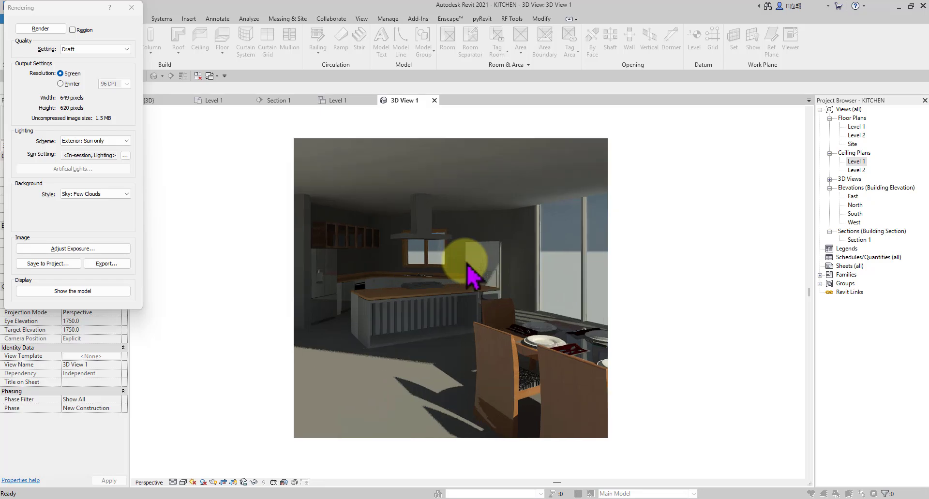